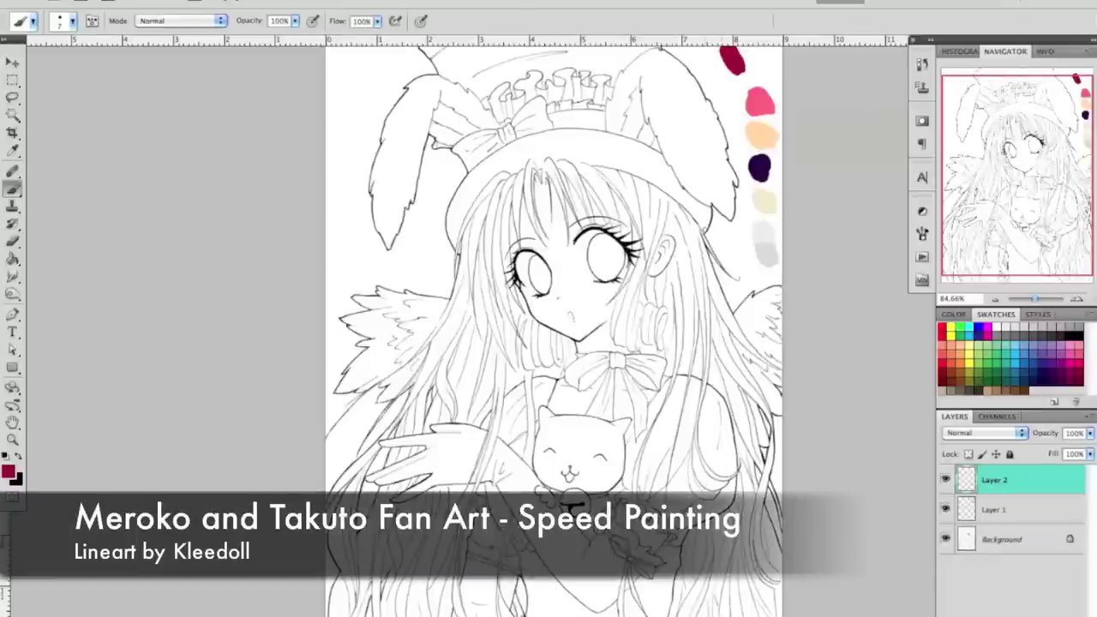
- Convert the Background into Layer 0 and move the line art layer to the top
drag(667, 207, 686, 224)
double_click(1001, 539)
key(Return)
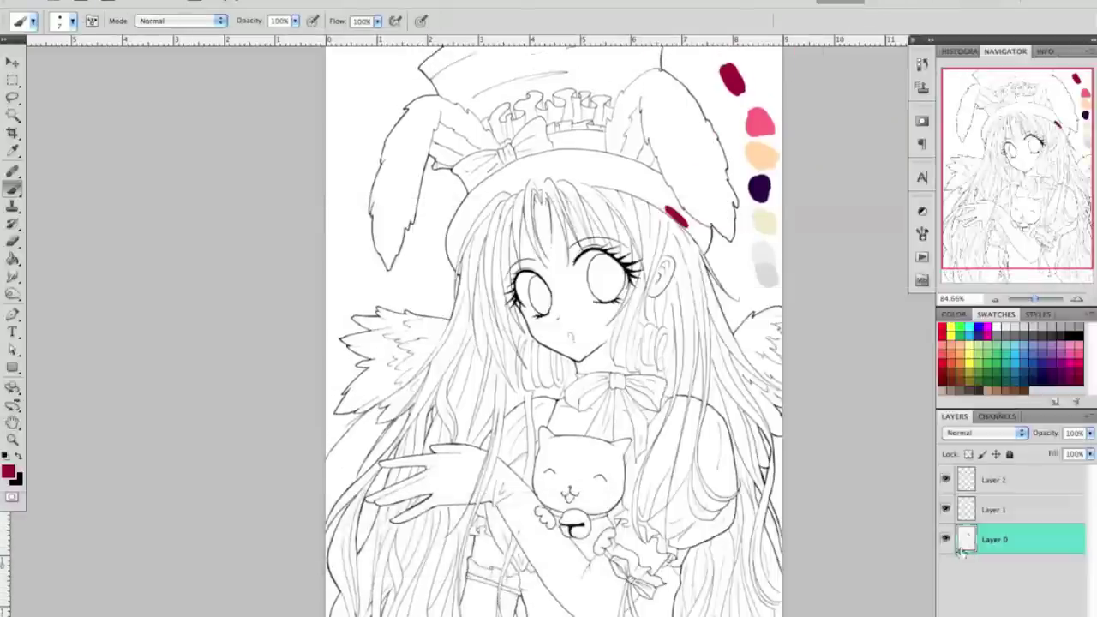
drag(994, 539, 994, 473)
click(1003, 509)
- Cover the whole hat brim in crimson on Layer 2 with a larger brush
drag(684, 221, 695, 234)
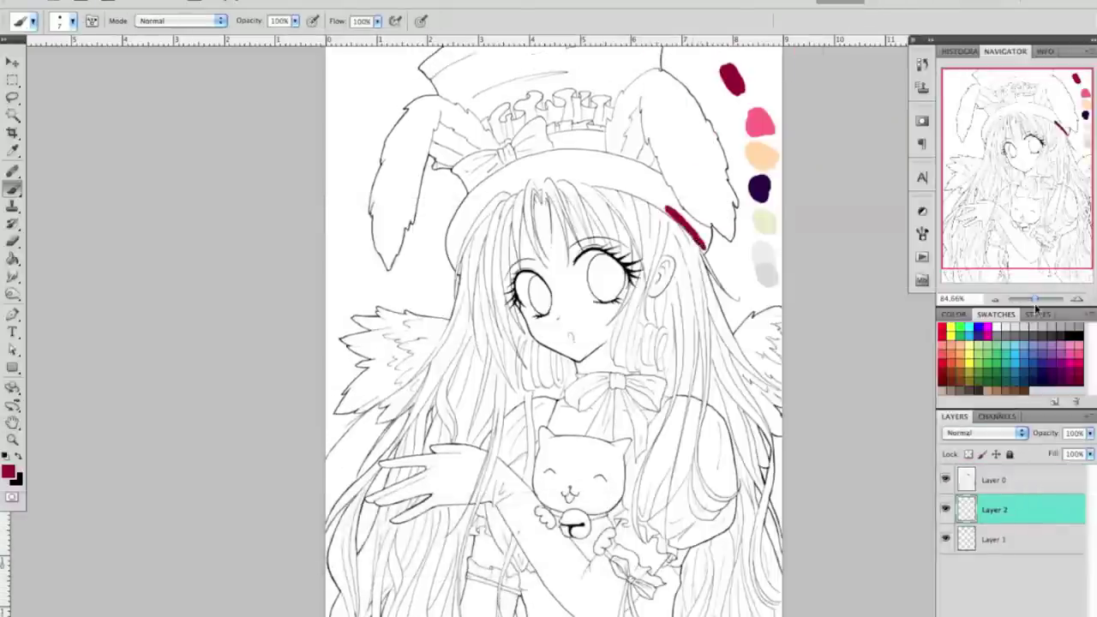
drag(1014, 297, 1040, 298)
drag(1024, 158, 1033, 160)
click(60, 21)
mouse_move(677, 115)
mouse_down()
mouse_move(759, 198)
mouse_move(694, 109)
mouse_move(600, 60)
mouse_up()
scroll(600, 60, up, 5)
mouse_move(651, 154)
mouse_down()
mouse_move(588, 228)
mouse_move(180, 437)
mouse_move(202, 390)
mouse_move(149, 428)
mouse_move(163, 442)
mouse_move(135, 386)
mouse_move(133, 351)
mouse_move(180, 251)
mouse_up()
- Erase crimson spilling past the brim's upper-left edge and repaint that edge cleanly
key(e)
key(b)
key(e)
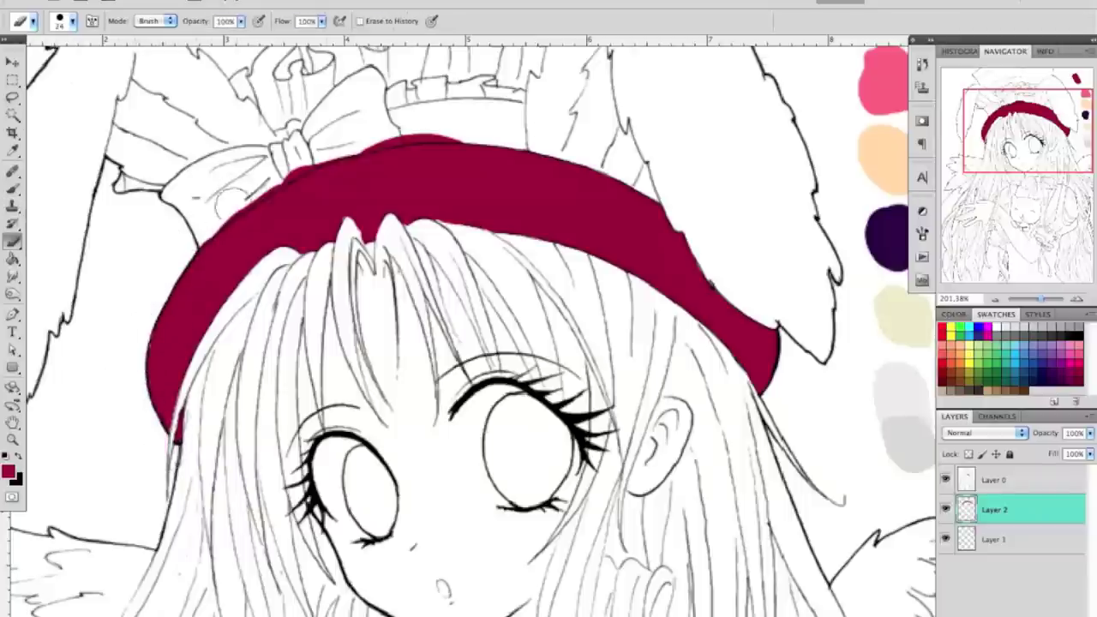
drag(214, 210, 304, 158)
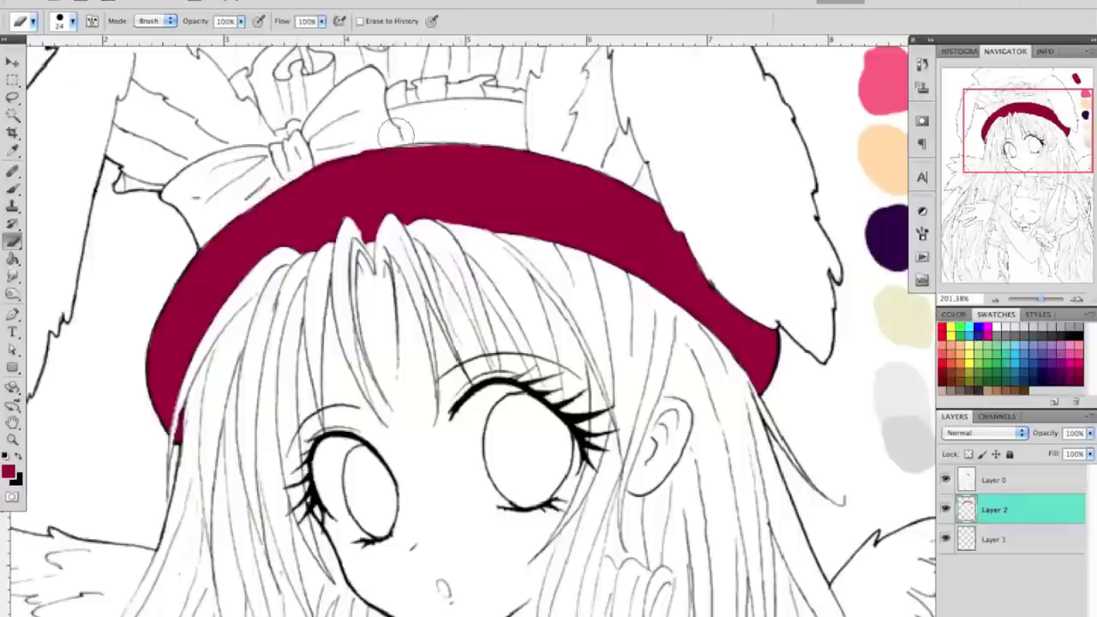
key(b)
drag(193, 287, 412, 164)
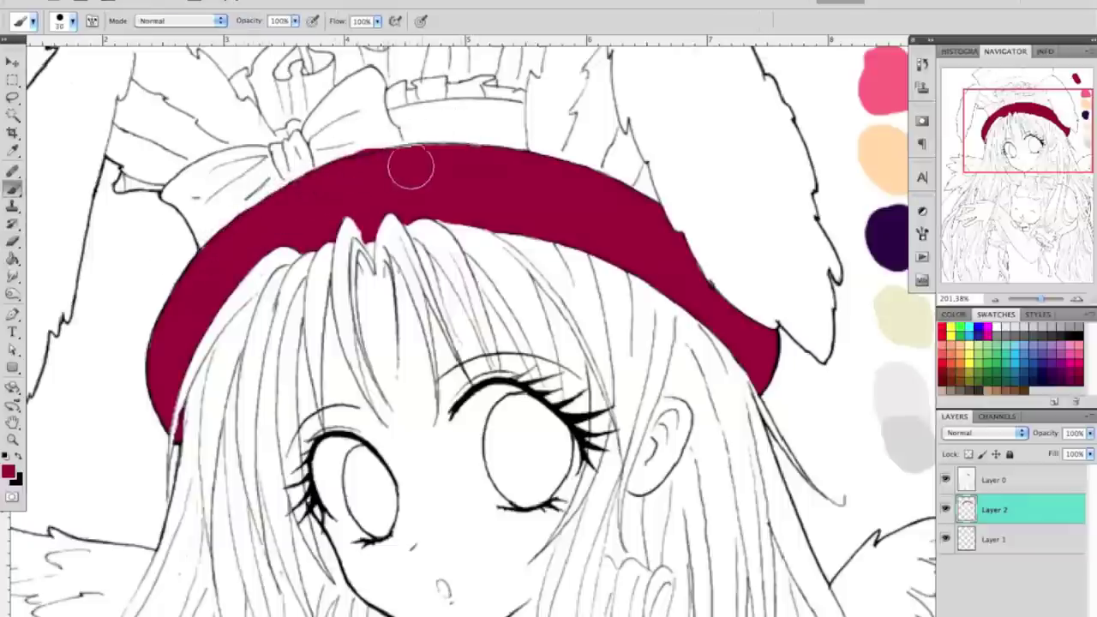
key(e)
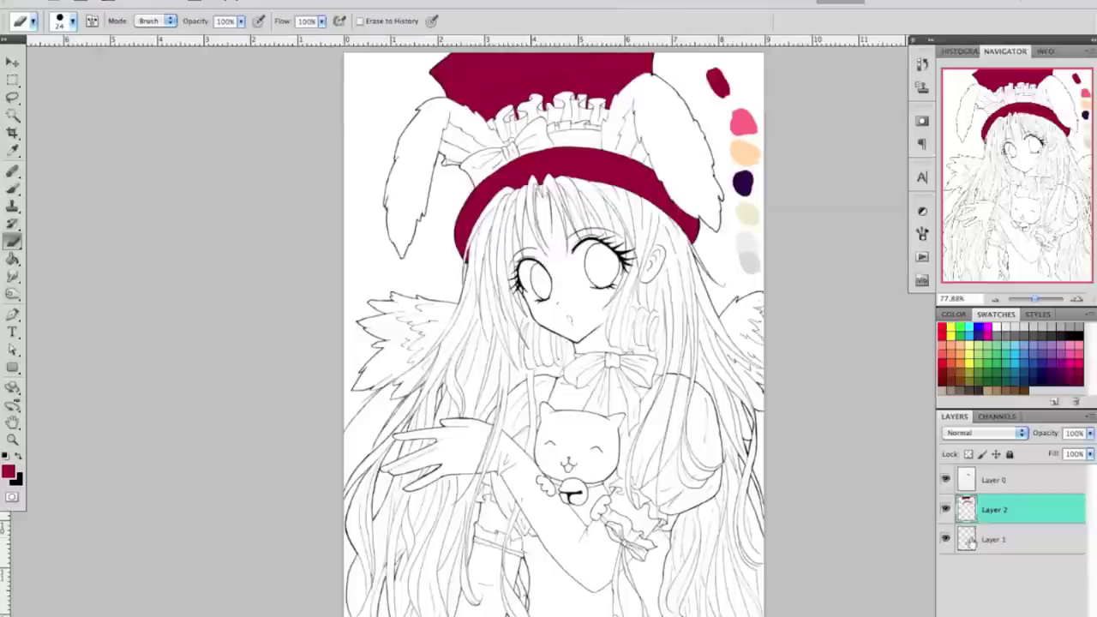
- Rename the hat layer to cappello
double_click(987, 520)
key(Escape)
key(ctrl+shift+alt+n)
- Start a new hair layer and paint palette pink on the hair beside the face
key(b)
alt+click(743, 123)
drag(677, 282, 692, 347)
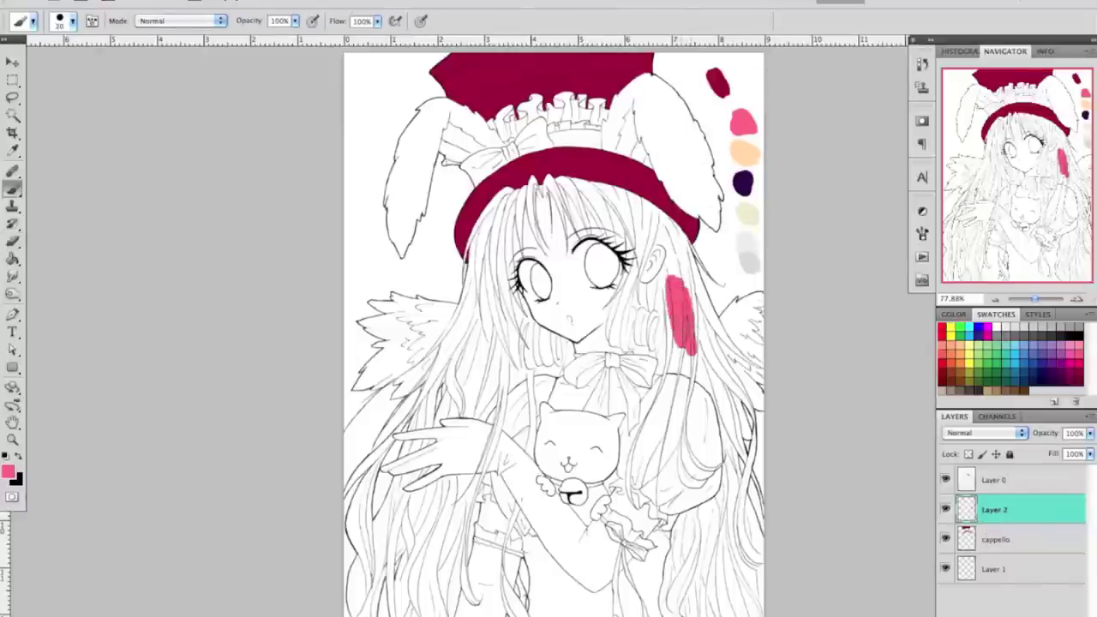
drag(661, 307, 660, 365)
drag(653, 283, 634, 311)
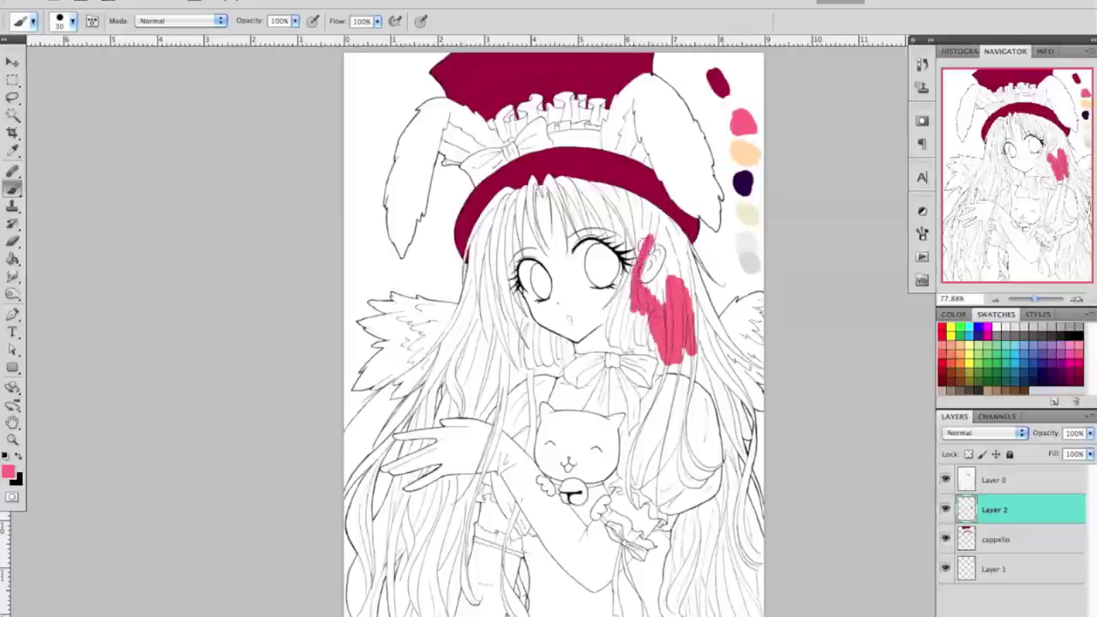
- Move the hair layer below cappello and extend pink down the hair near the face
drag(994, 509, 994, 549)
double_click(1028, 539)
click(1038, 348)
mouse_move(634, 221)
mouse_down()
mouse_move(610, 347)
mouse_move(651, 347)
mouse_up()
drag(625, 296, 631, 341)
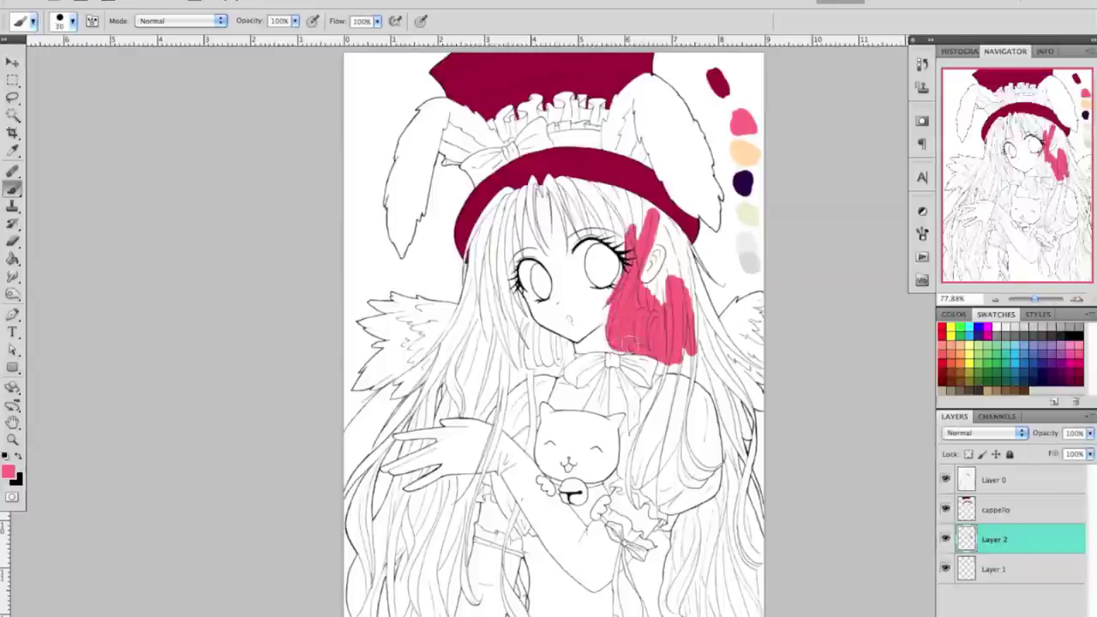
drag(686, 249, 699, 326)
mouse_move(677, 230)
mouse_down()
mouse_move(754, 424)
mouse_move(755, 570)
mouse_up()
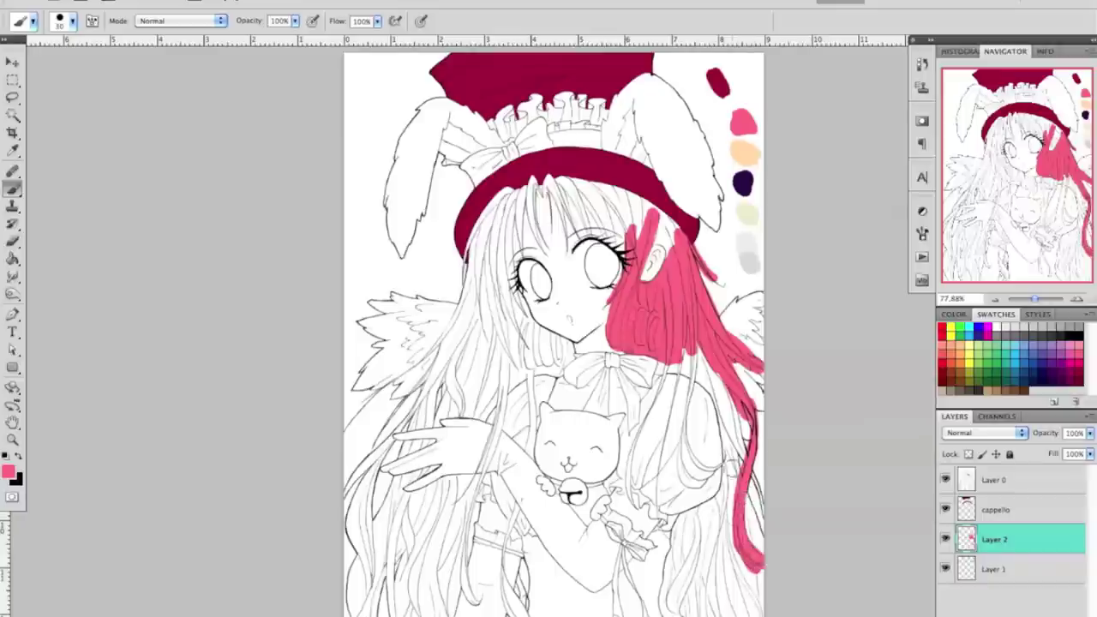
- Colour the long right-side hair locks pink down to the page edge
drag(738, 433, 744, 514)
drag(738, 410, 732, 506)
mouse_move(711, 370)
mouse_down()
mouse_move(732, 454)
mouse_move(683, 351)
mouse_move(677, 497)
mouse_up()
drag(681, 378, 698, 490)
drag(704, 452, 721, 468)
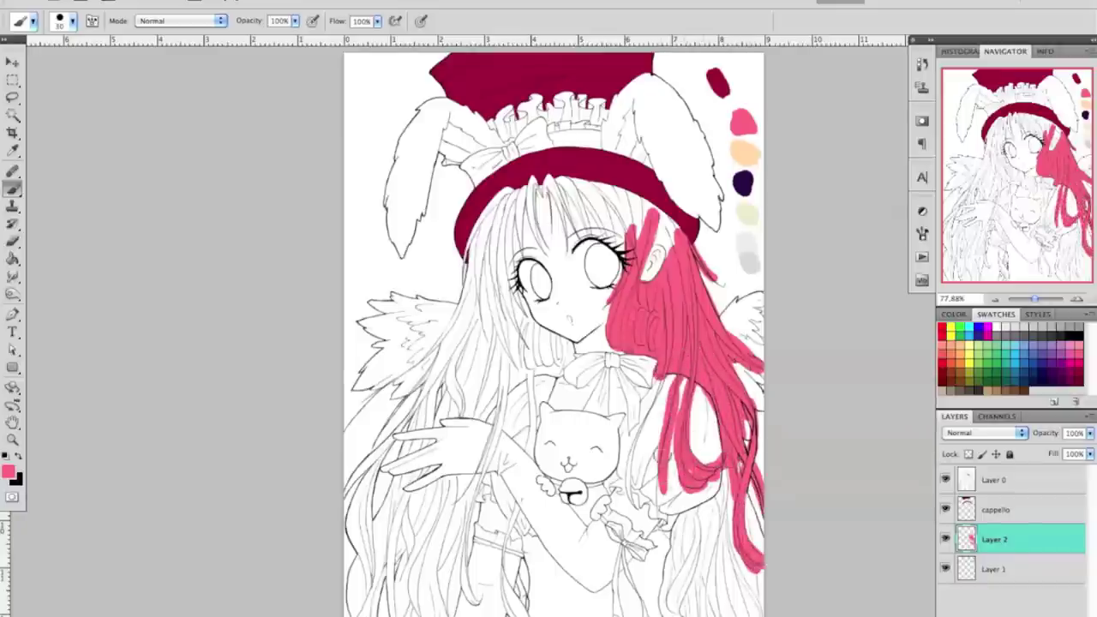
drag(655, 377, 636, 519)
mouse_move(720, 470)
mouse_down()
mouse_move(754, 553)
mouse_move(732, 612)
mouse_up()
mouse_move(729, 556)
mouse_down()
mouse_move(673, 613)
mouse_move(676, 545)
mouse_move(727, 526)
mouse_up()
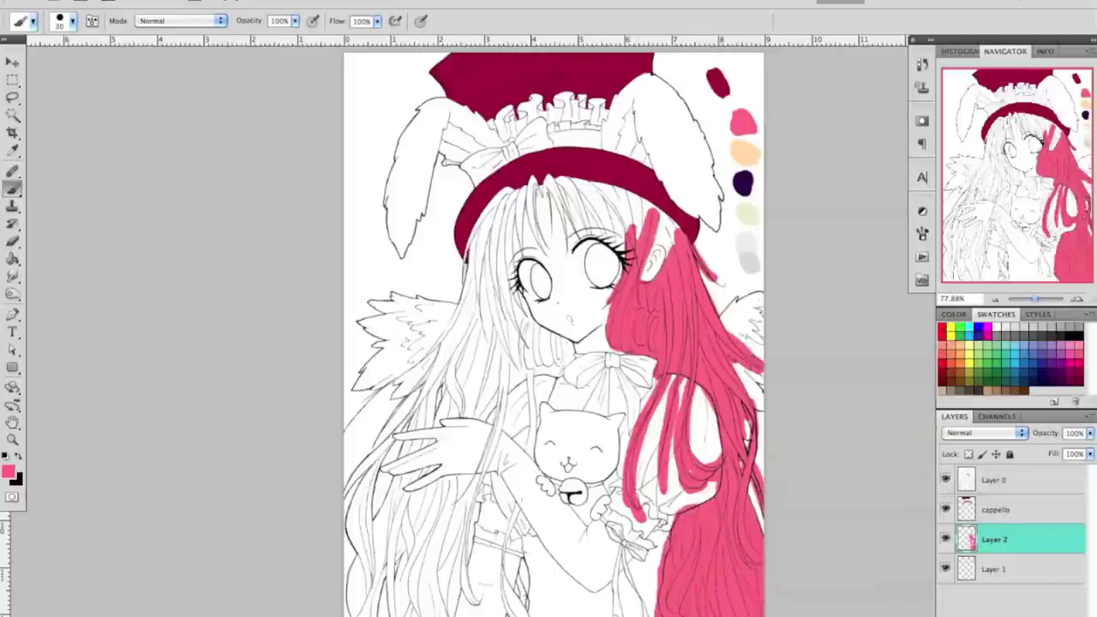
- Paint the fringe and remaining hair locks under the hat pink
drag(656, 195, 638, 244)
mouse_move(600, 182)
mouse_down()
mouse_move(591, 250)
mouse_move(567, 245)
mouse_up()
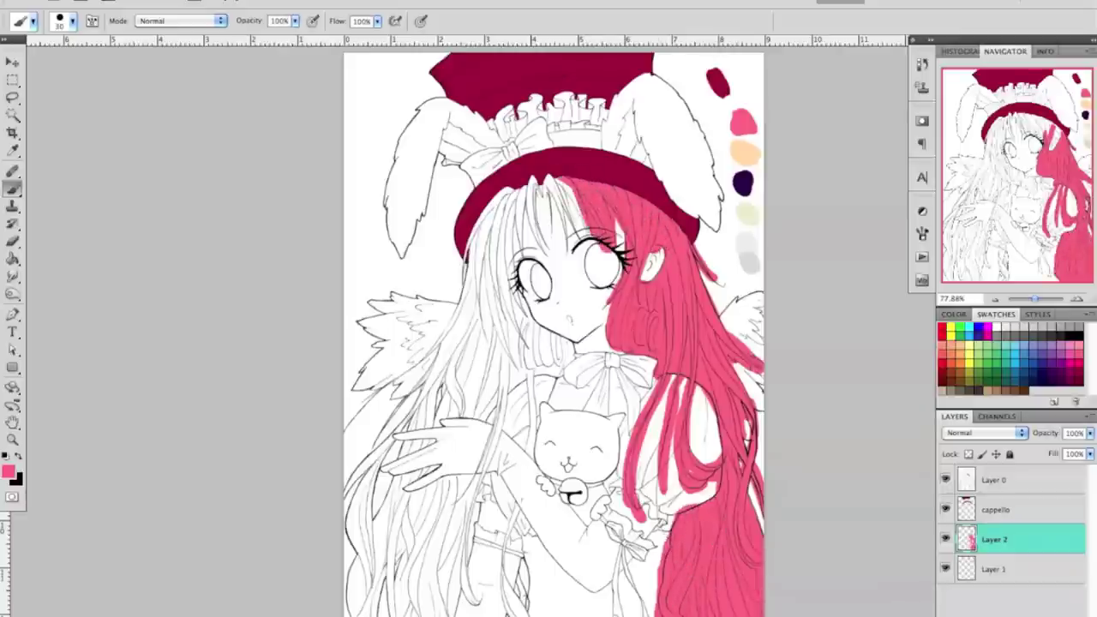
drag(548, 176, 525, 274)
drag(514, 185, 501, 293)
drag(548, 223, 514, 367)
drag(579, 321, 540, 381)
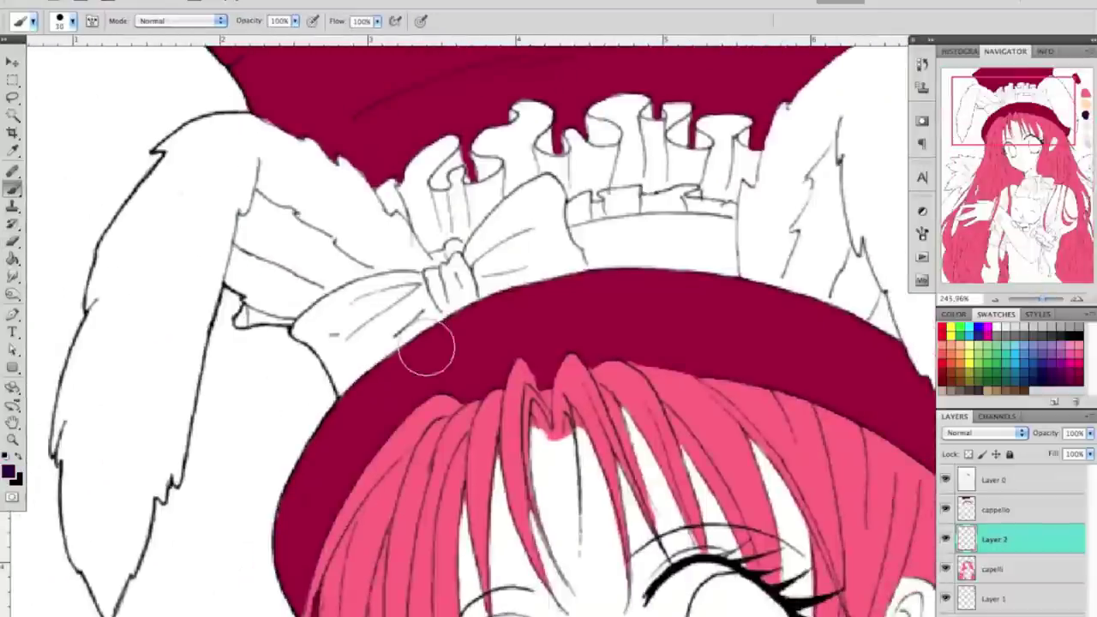
- Paint the hat bow, knot and band purple on their own layer and rename it
drag(463, 287, 544, 244)
drag(535, 202, 459, 261)
mouse_move(492, 227)
mouse_down()
mouse_move(557, 171)
mouse_move(574, 257)
mouse_move(599, 232)
mouse_move(609, 248)
mouse_move(656, 225)
mouse_move(719, 240)
mouse_up()
key(e)
key(b)
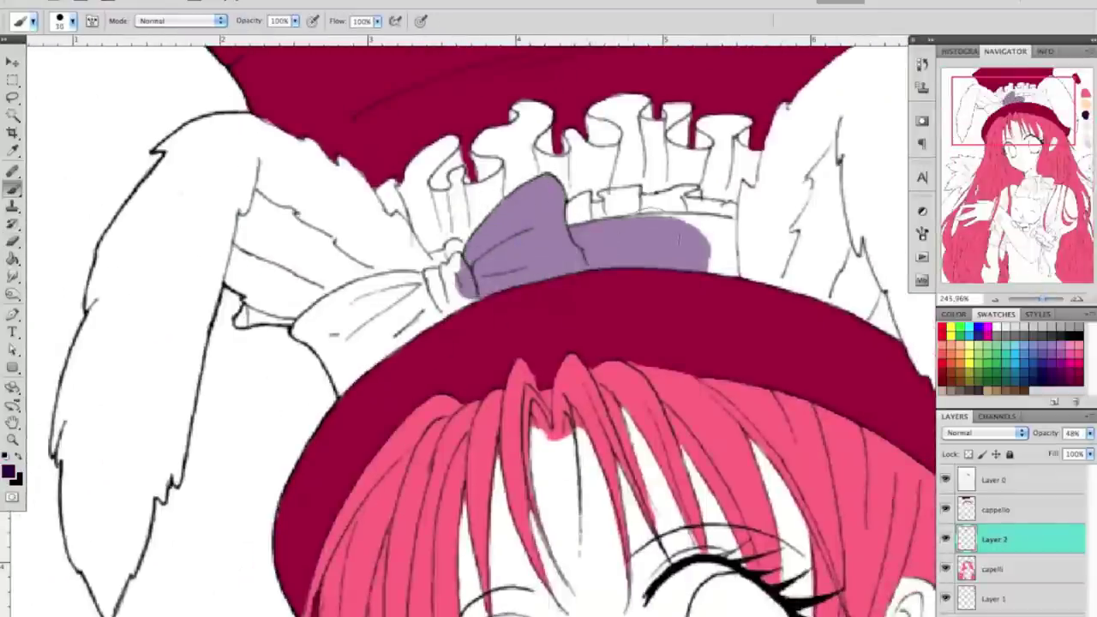
drag(634, 218, 746, 253)
mouse_move(463, 283)
mouse_down()
mouse_move(343, 359)
mouse_move(283, 352)
mouse_up()
mouse_move(343, 326)
mouse_down()
mouse_move(454, 257)
mouse_move(377, 291)
mouse_up()
key(e)
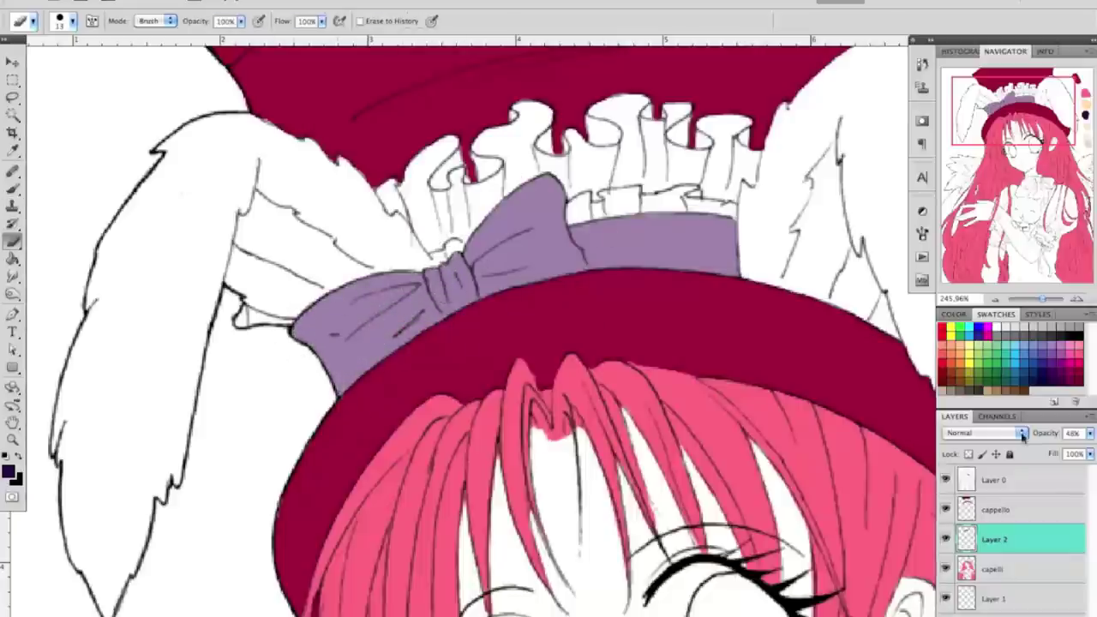
drag(1045, 433, 1082, 432)
double_click(994, 539)
text(nastro)
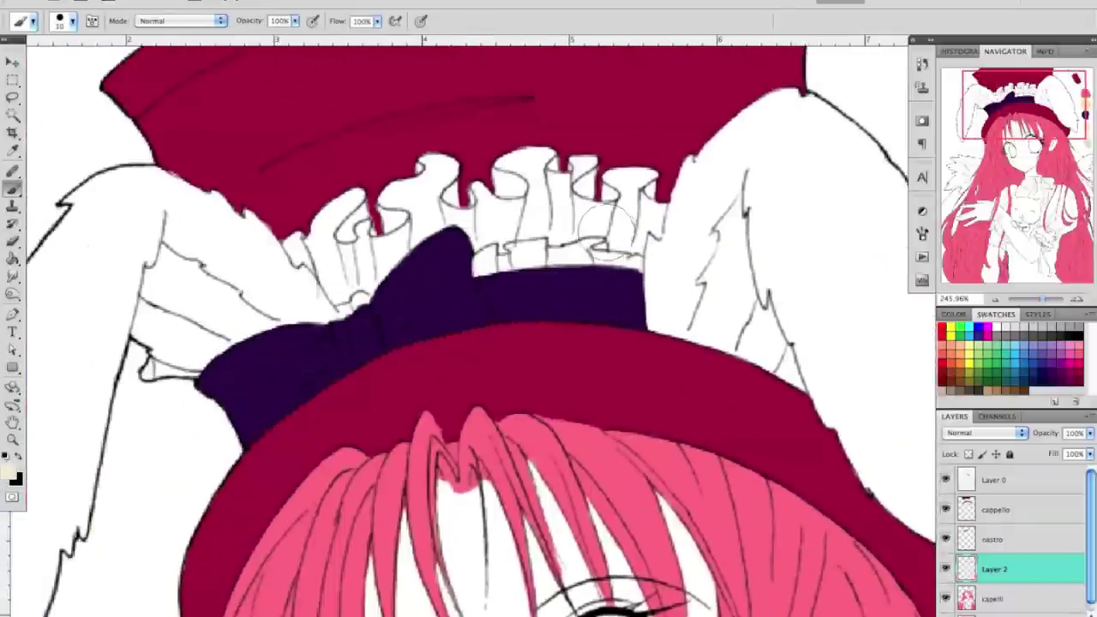
- Fill the hat ruffle with cream on its own layer
mouse_move(604, 229)
mouse_down()
mouse_move(625, 232)
mouse_move(591, 206)
mouse_move(291, 257)
mouse_up()
key(e)
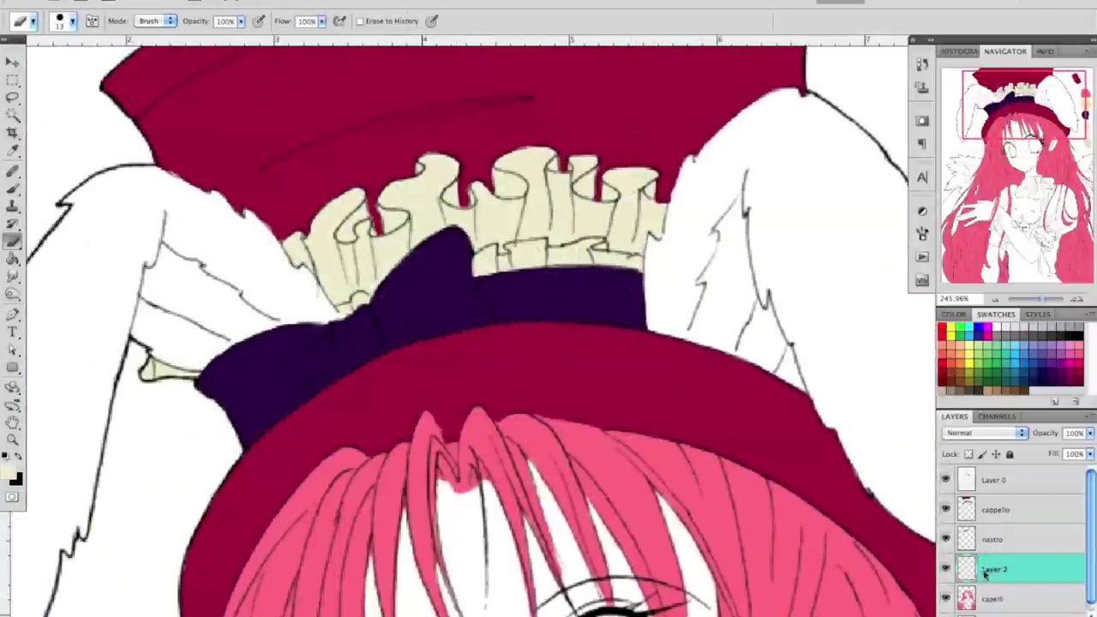
click(985, 610)
- Shade the left bunny ear light grey on a new ears layer
click(942, 535)
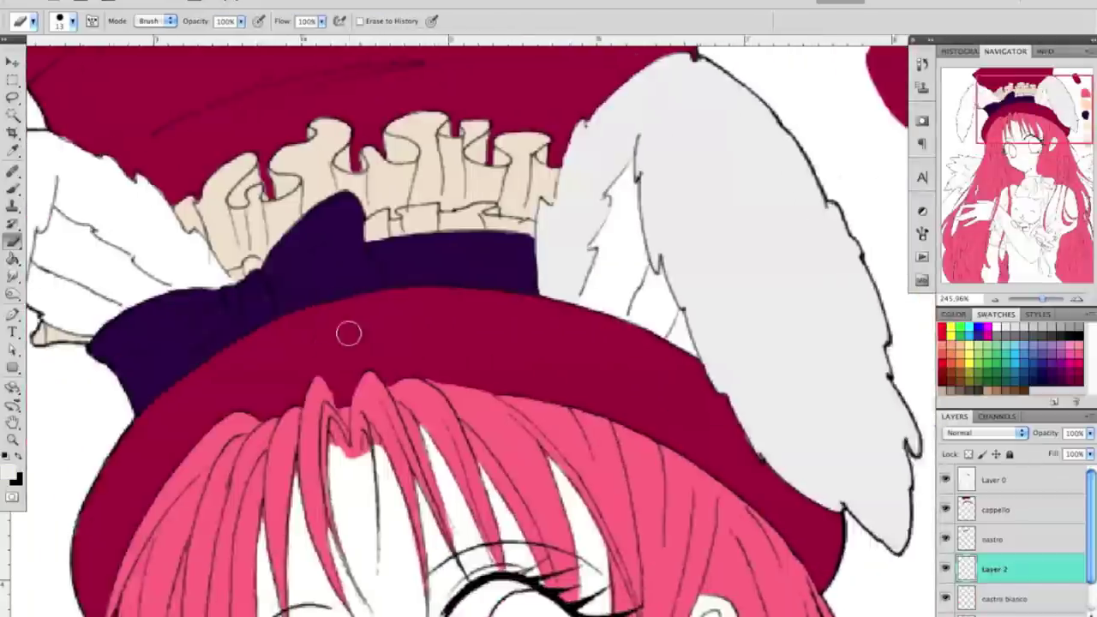
mouse_move(257, 283)
mouse_down()
mouse_move(196, 232)
mouse_move(180, 201)
mouse_move(147, 220)
mouse_up()
scroll(200, 191, left, 5)
mouse_move(232, 200)
mouse_down()
mouse_move(110, 160)
mouse_move(137, 180)
mouse_move(118, 488)
mouse_move(81, 360)
mouse_up()
scroll(81, 360, left, 4)
mouse_move(196, 183)
mouse_down()
mouse_move(177, 215)
mouse_move(167, 604)
mouse_move(88, 452)
mouse_up()
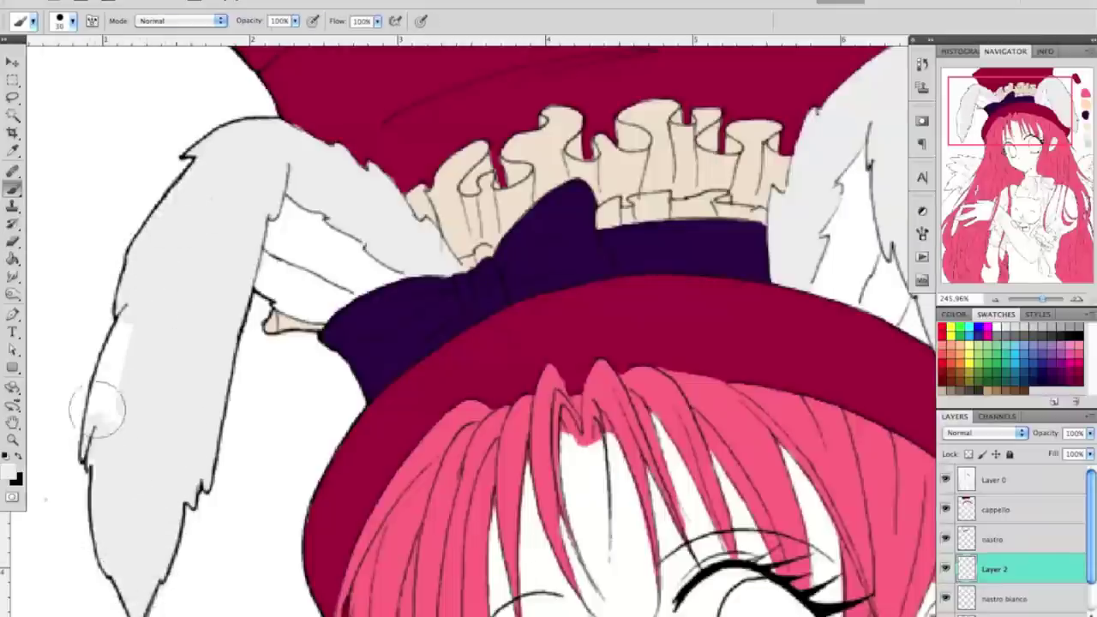
scroll(514, 343, down, 5)
scroll(514, 343, up, 2)
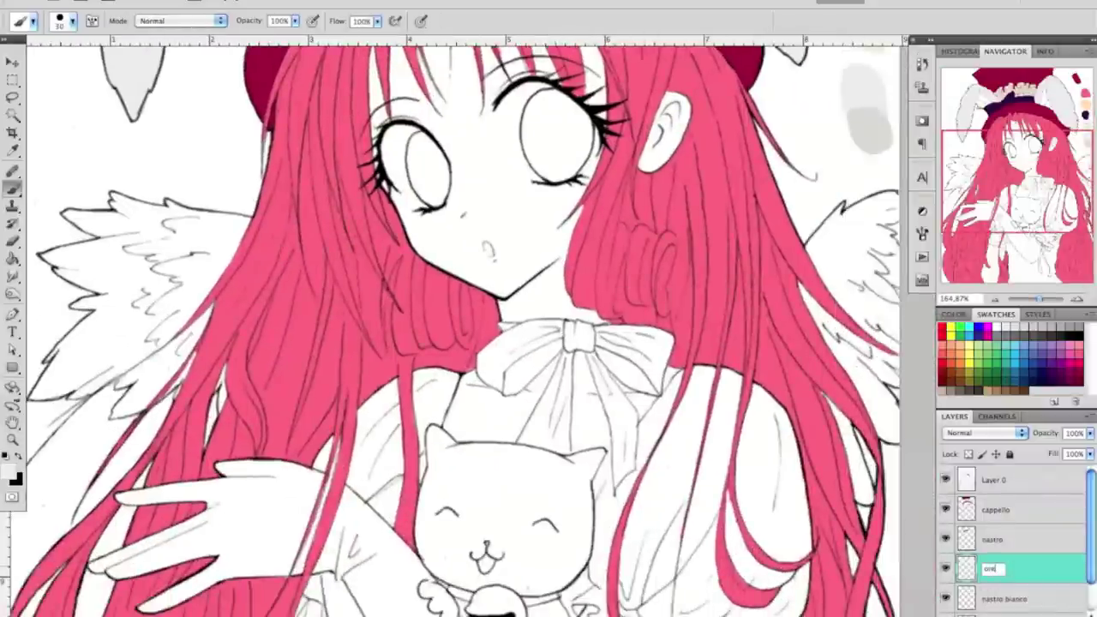
- Paint the right wing light grey on a wing layer placed below the hair
drag(1028, 568, 1028, 599)
drag(857, 497, 857, 343)
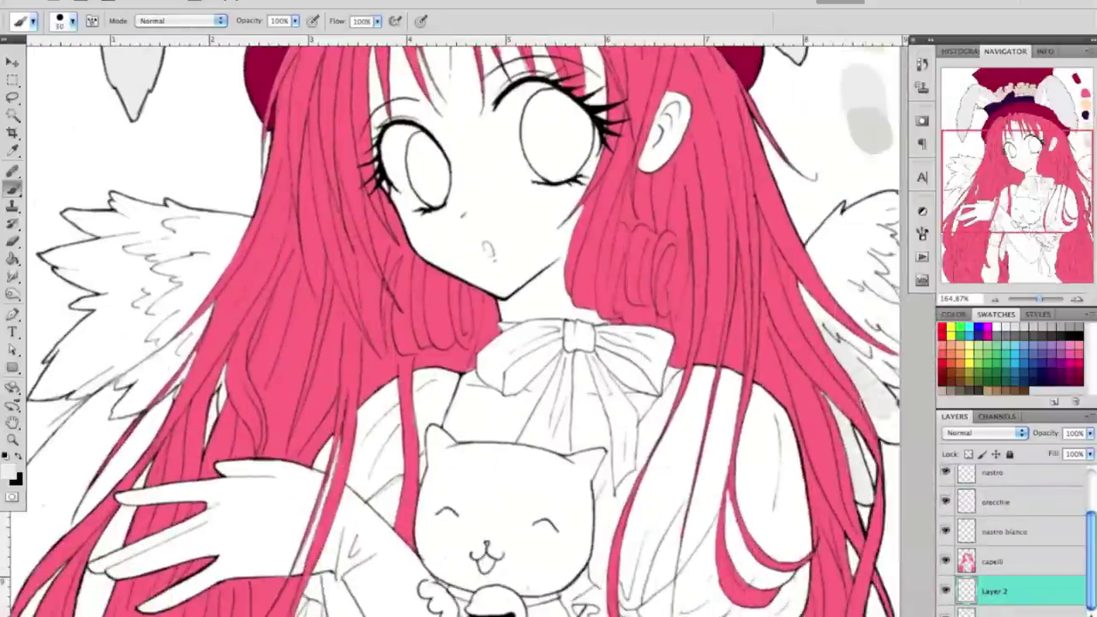
drag(873, 429, 822, 274)
drag(874, 376, 846, 249)
key(e)
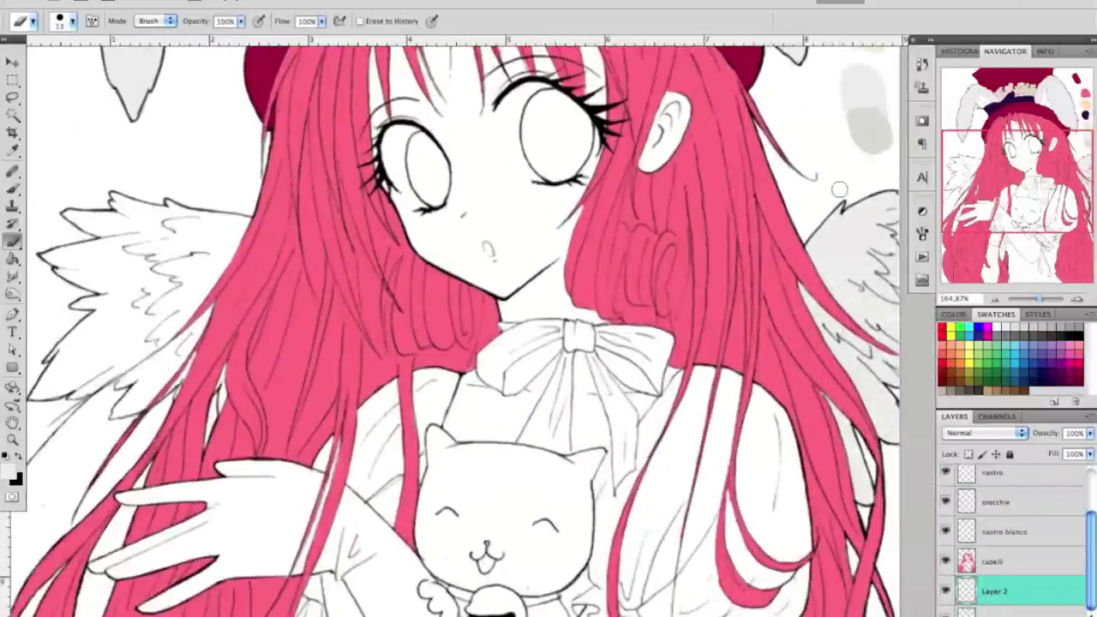
key(b)
- Shade the left wing and its upper feathers light grey
drag(206, 377, 120, 412)
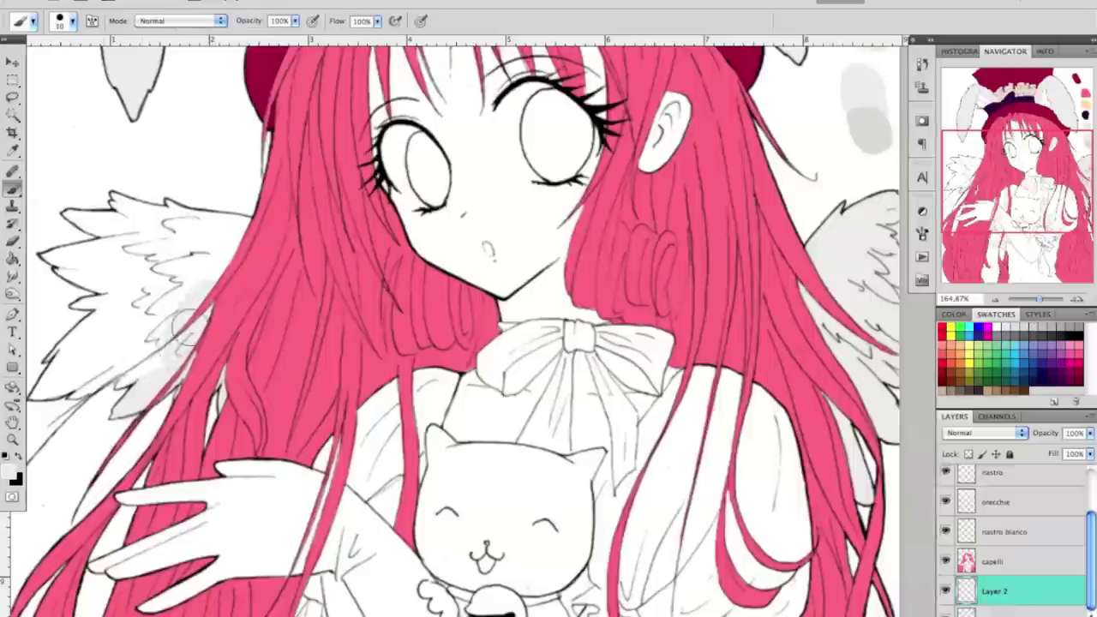
drag(197, 299, 102, 369)
drag(245, 222, 226, 233)
mouse_move(184, 300)
mouse_down()
mouse_move(134, 227)
mouse_move(208, 216)
mouse_up()
mouse_move(220, 335)
mouse_down()
mouse_move(146, 377)
mouse_move(225, 294)
mouse_up()
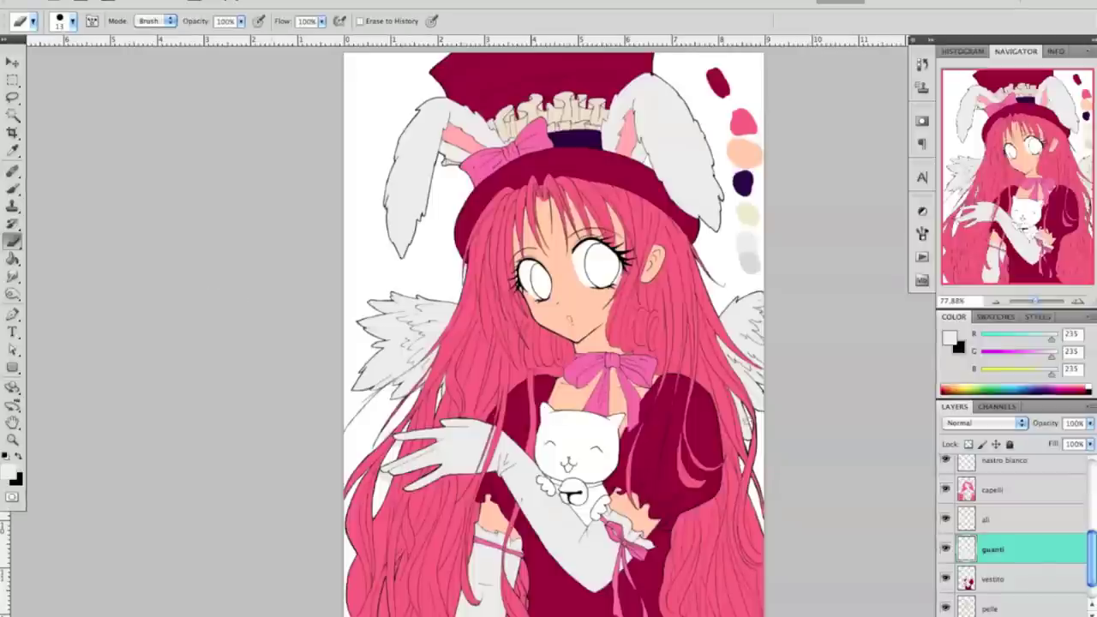
- Select Layer 1 and zoom in on the cat held at the chest
drag(1091, 557, 1091, 480)
scroll(1033, 480, up, 1)
click(1034, 499)
key(b)
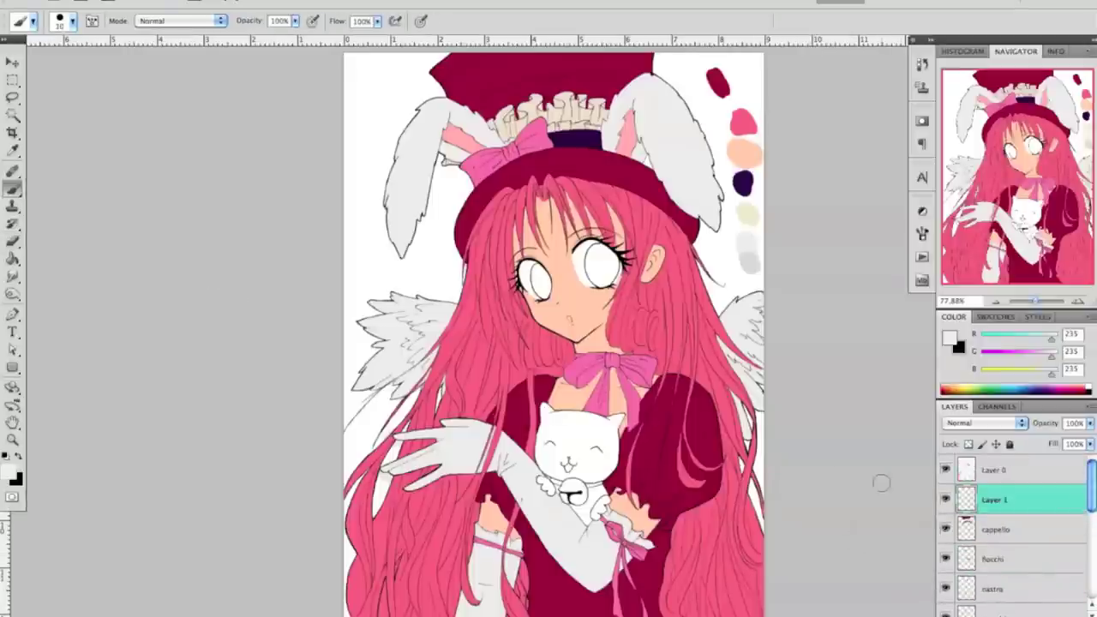
drag(1035, 301, 1037, 301)
drag(1020, 163, 1021, 215)
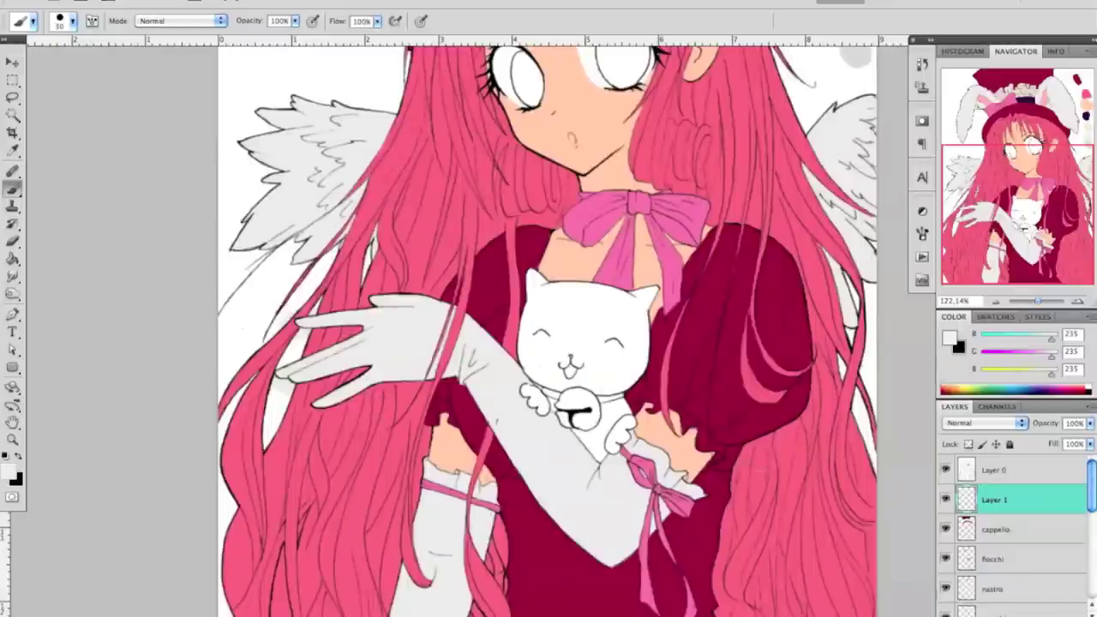
- Set the foreground colour to a pale cream yellow (fff6d9)
click(949, 335)
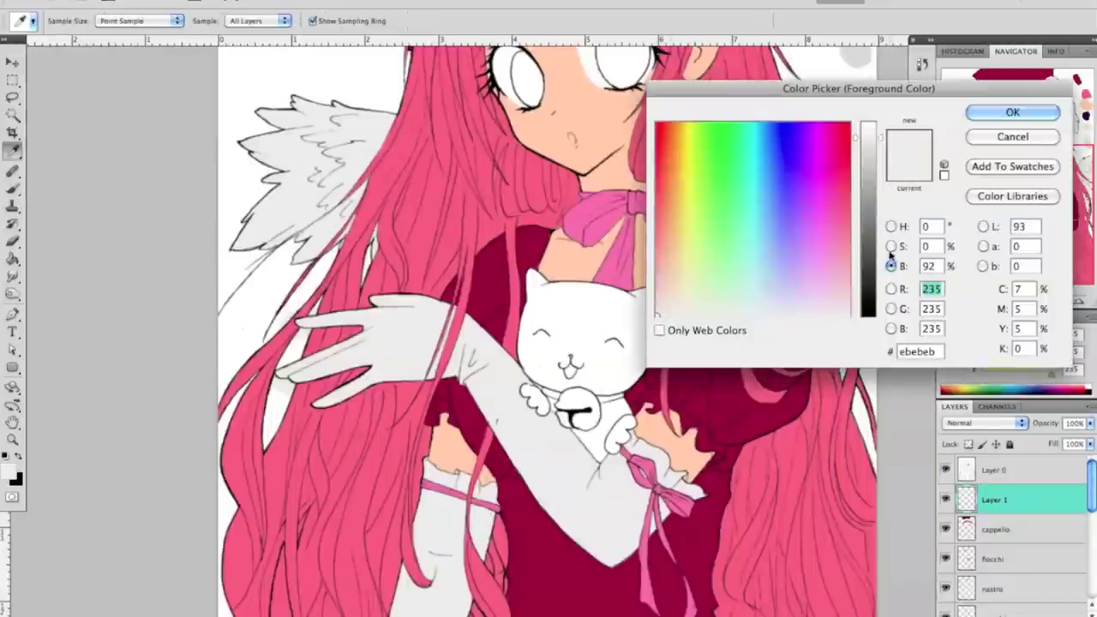
drag(868, 313, 867, 291)
click(891, 265)
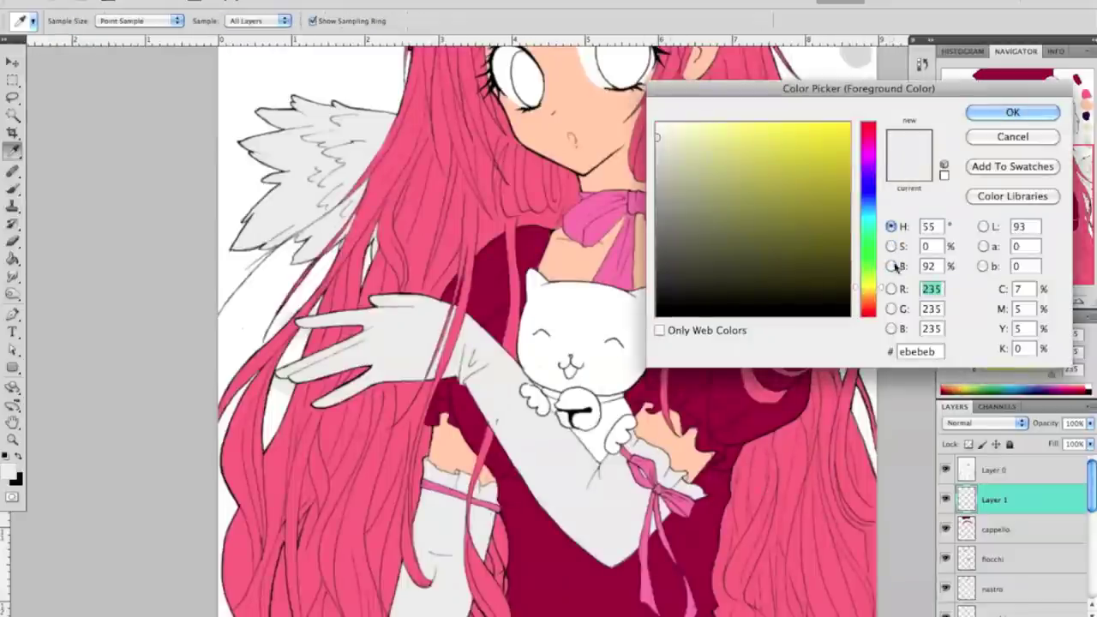
drag(855, 138, 864, 122)
click(891, 246)
click(891, 226)
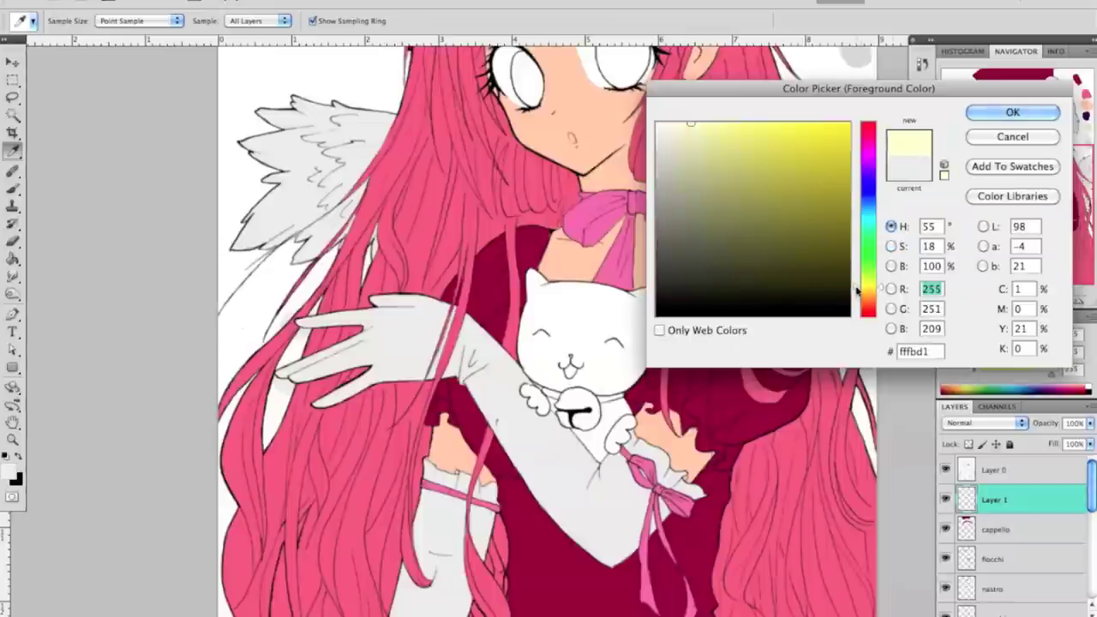
drag(865, 288, 863, 285)
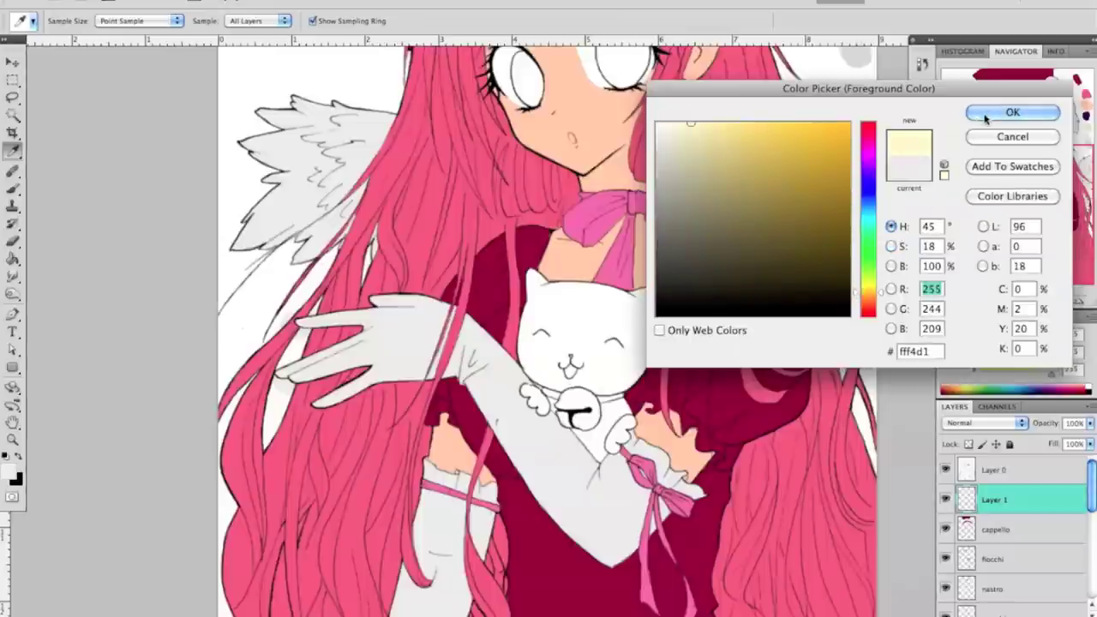
click(891, 245)
click(856, 289)
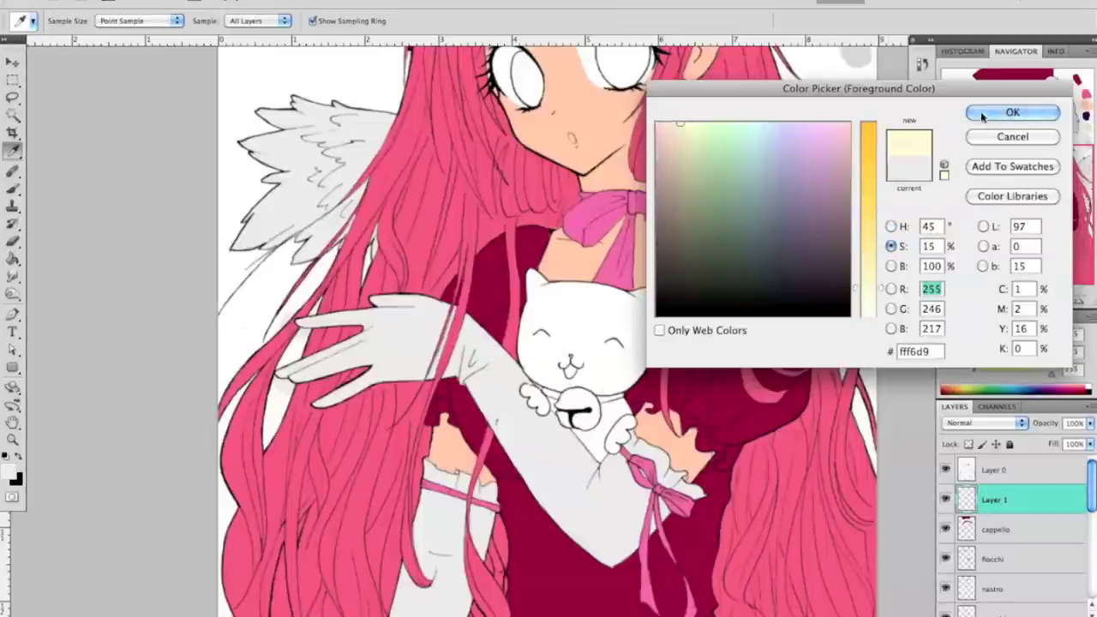
click(1003, 113)
- Paint the cat's head, bell and paw pale yellow
key(b)
drag(569, 435, 617, 416)
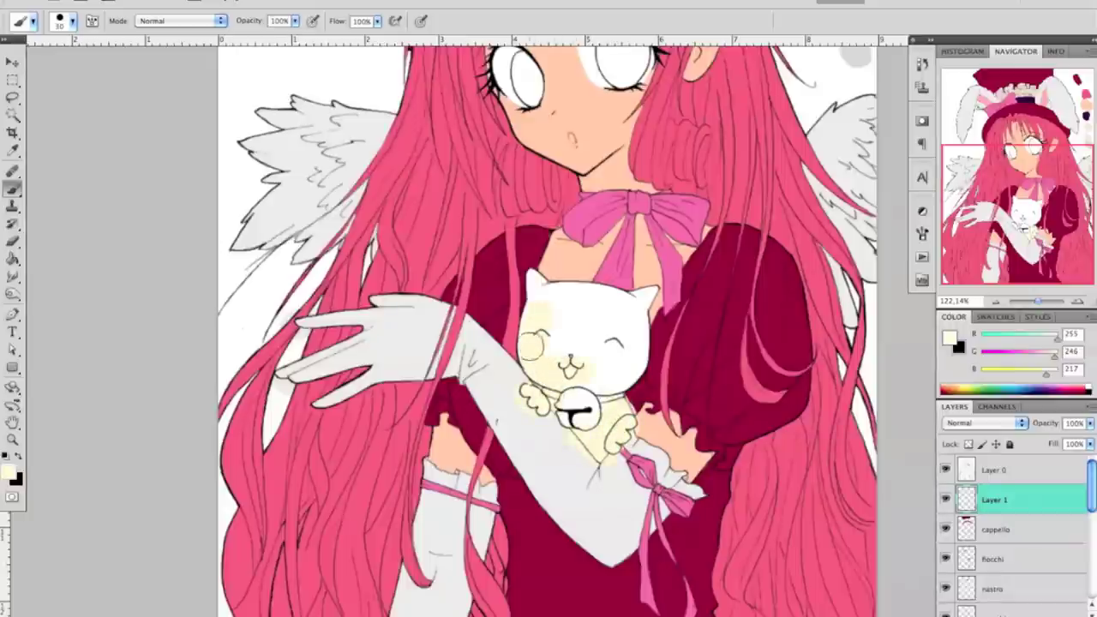
mouse_move(540, 278)
mouse_down()
mouse_move(656, 309)
mouse_move(600, 385)
mouse_up()
drag(600, 317, 588, 359)
- Erase the yellow spill on the dress next to the cat's collar
key(e)
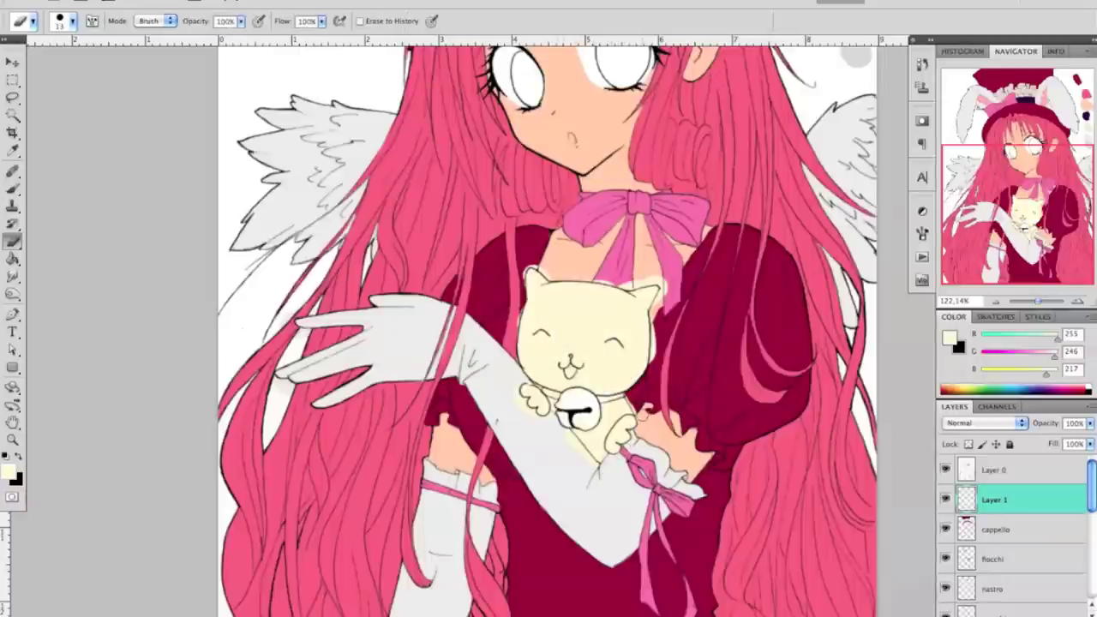
drag(629, 393, 644, 384)
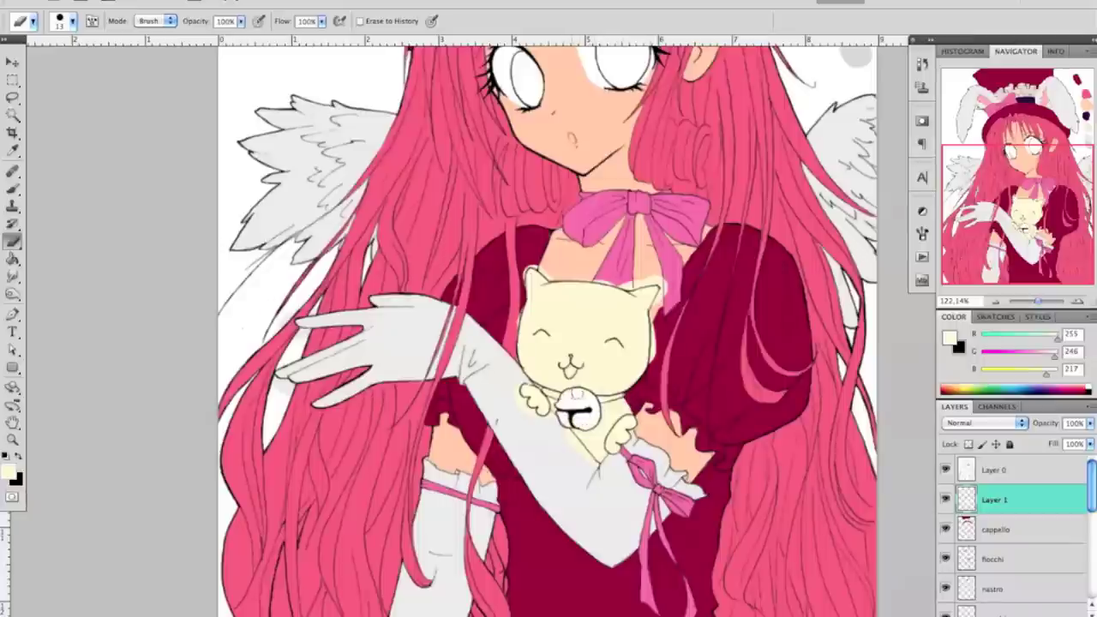
key(b)
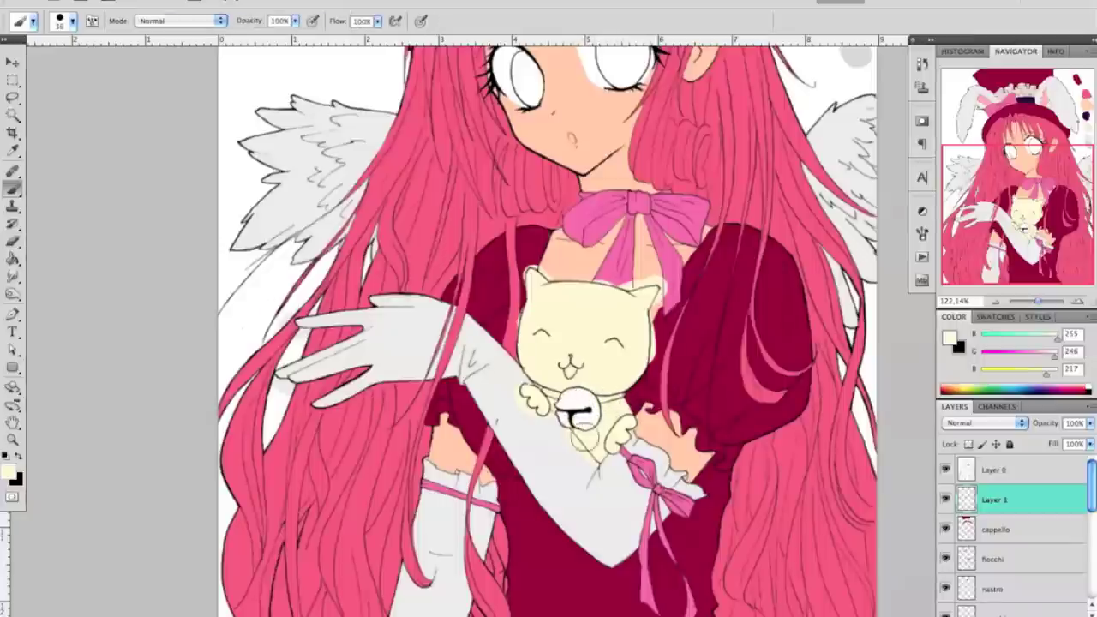
key(e)
key(b)
key(e)
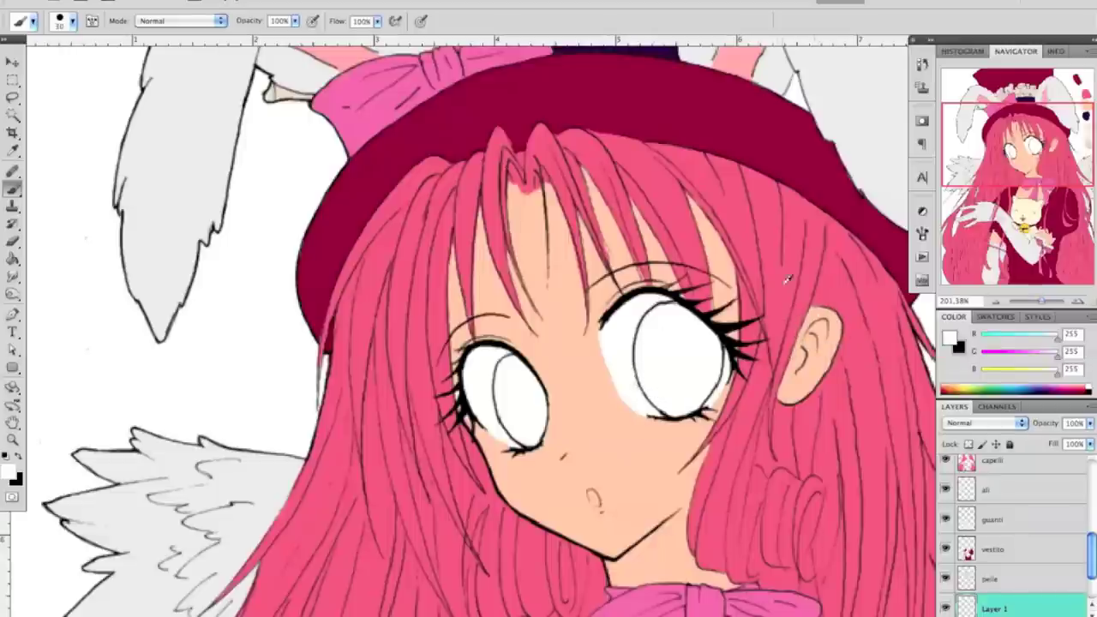
- Sample the hair pink and darken it to a deep pinkish red (d34657)
alt+click(751, 224)
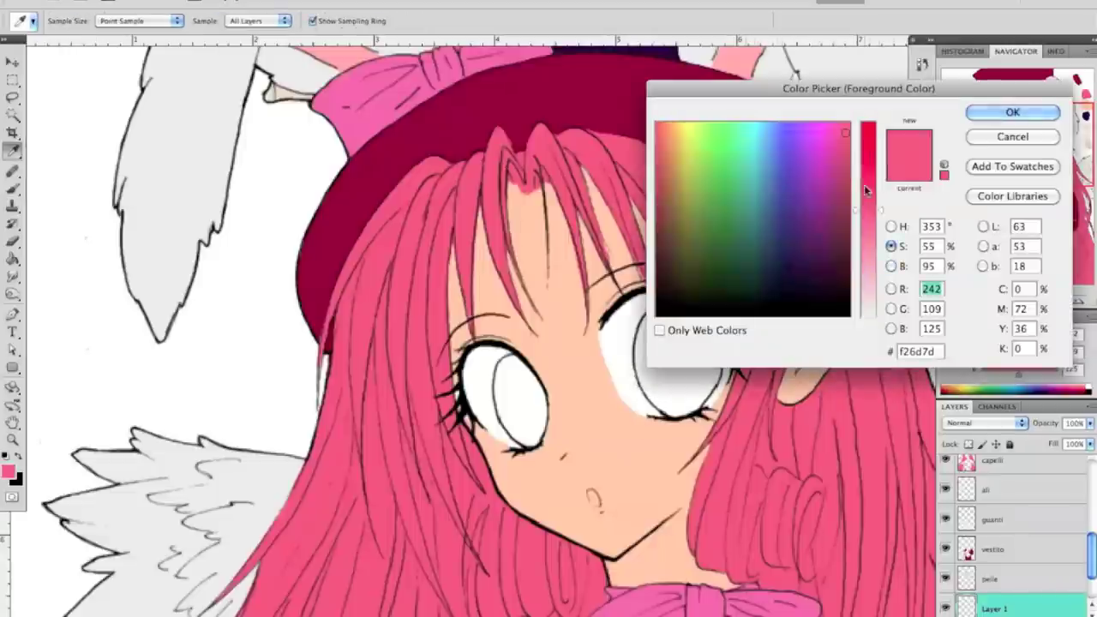
click(890, 267)
drag(868, 161, 868, 155)
key(Return)
- Fill the right and left irises with the deep red
key(b)
mouse_move(689, 360)
mouse_down()
mouse_move(688, 382)
mouse_move(676, 362)
mouse_move(653, 377)
mouse_move(682, 322)
mouse_up()
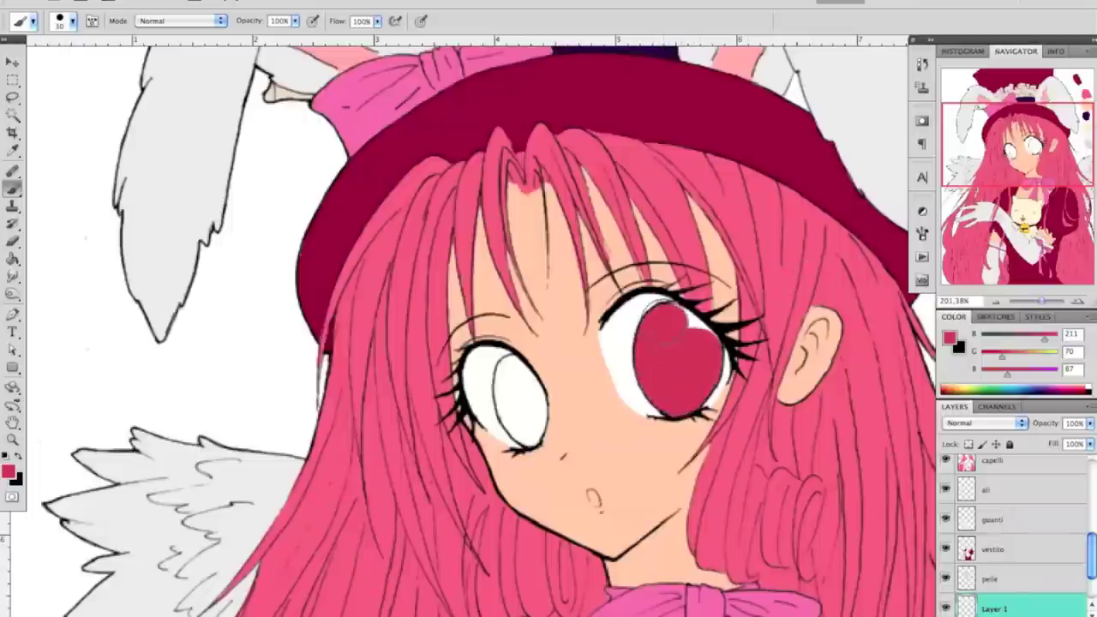
mouse_move(512, 396)
mouse_down()
mouse_move(528, 406)
mouse_move(519, 428)
mouse_up()
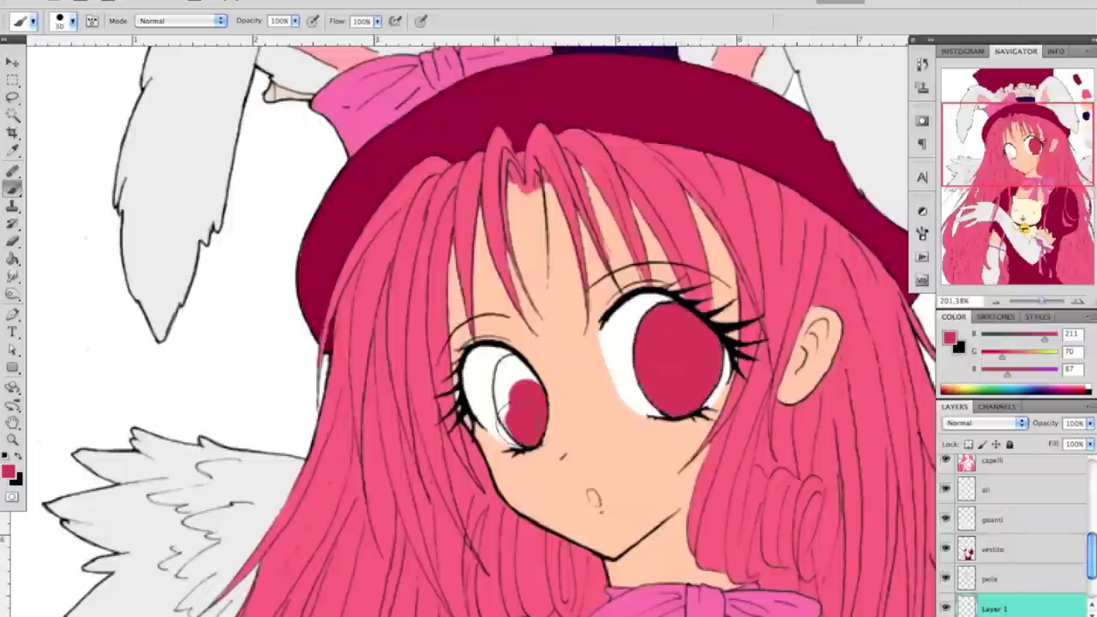
mouse_move(509, 390)
mouse_down()
mouse_move(501, 368)
mouse_move(514, 362)
mouse_up()
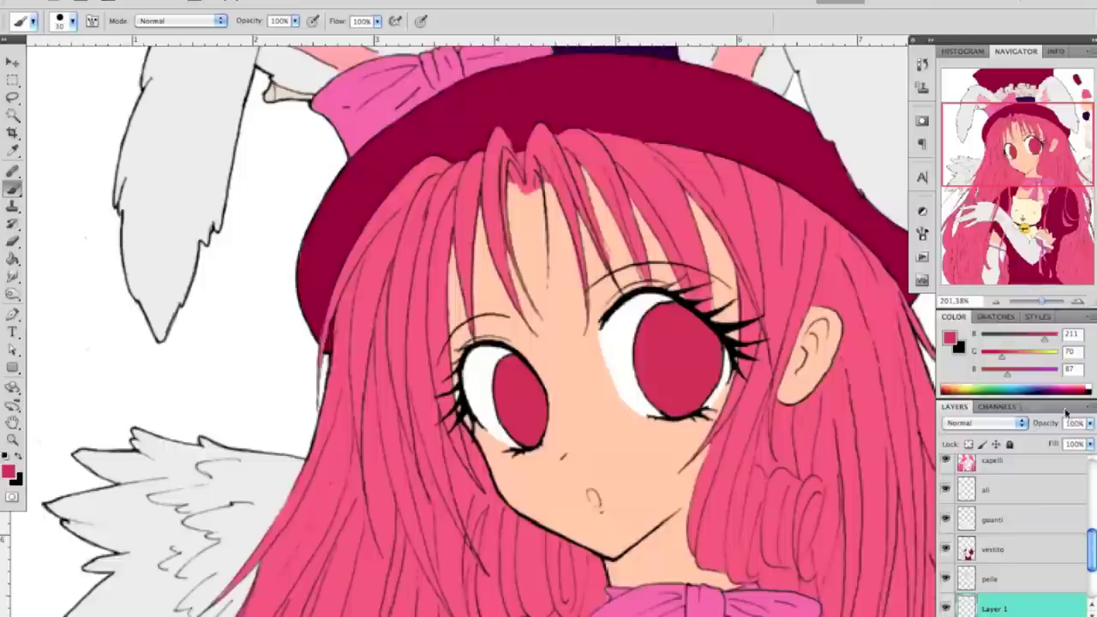
- Paint white highlights on both irises
click(1088, 387)
scroll(1011, 531, down, 2)
scroll(1011, 531, down, 1)
drag(664, 330, 685, 332)
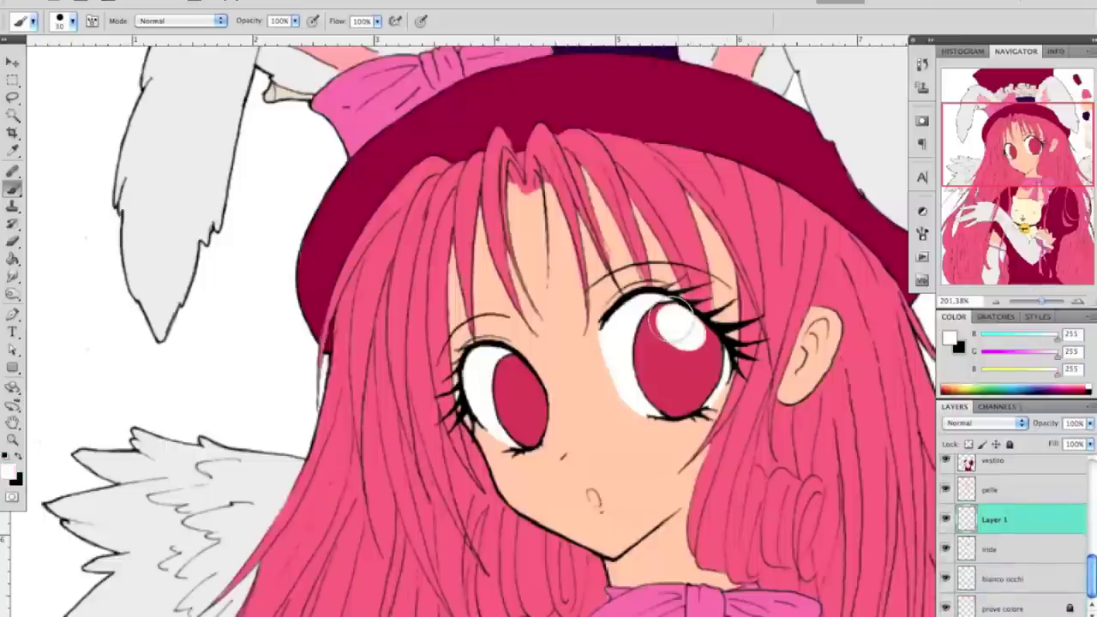
drag(505, 370, 515, 379)
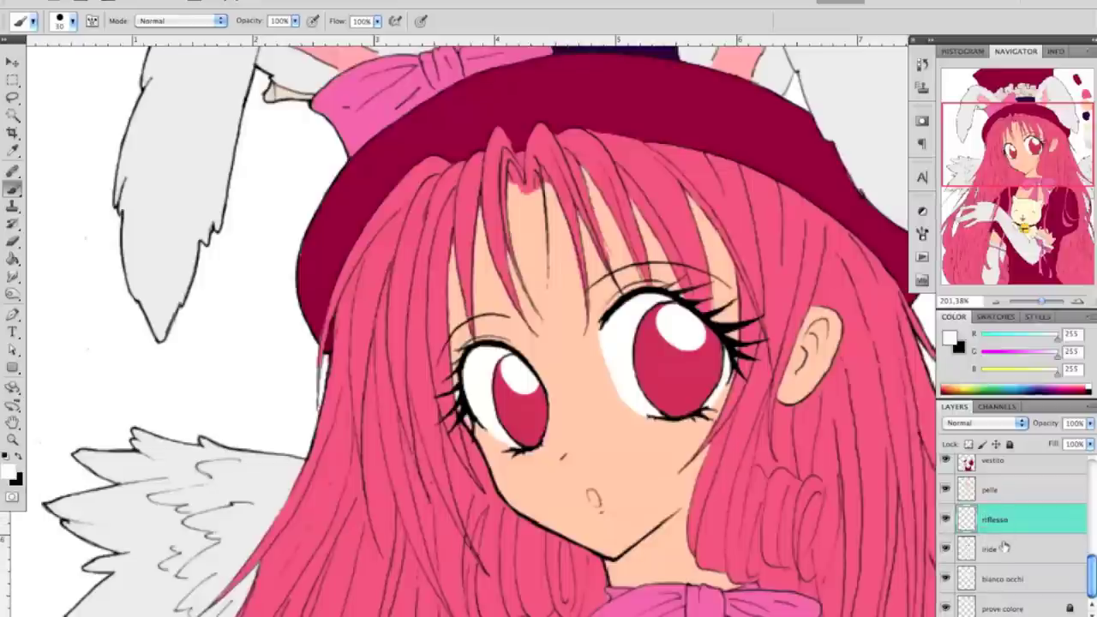
- Brush black pupils into both eyes on a new layer and zoom out to the head
key(ctrl+z)
click(1091, 392)
drag(682, 343, 678, 364)
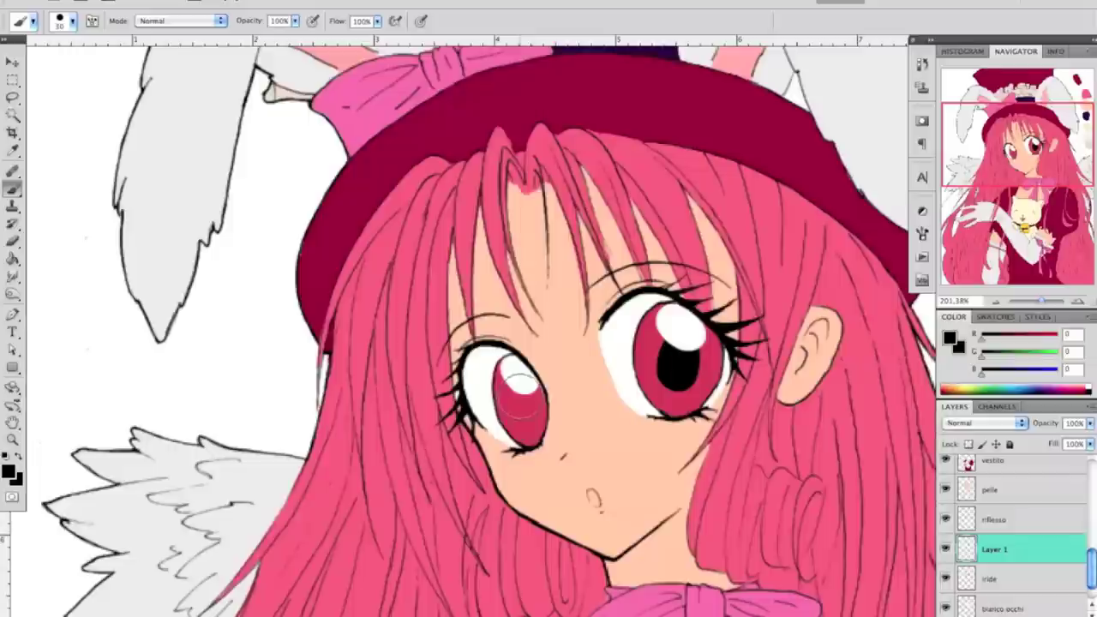
drag(523, 384, 525, 411)
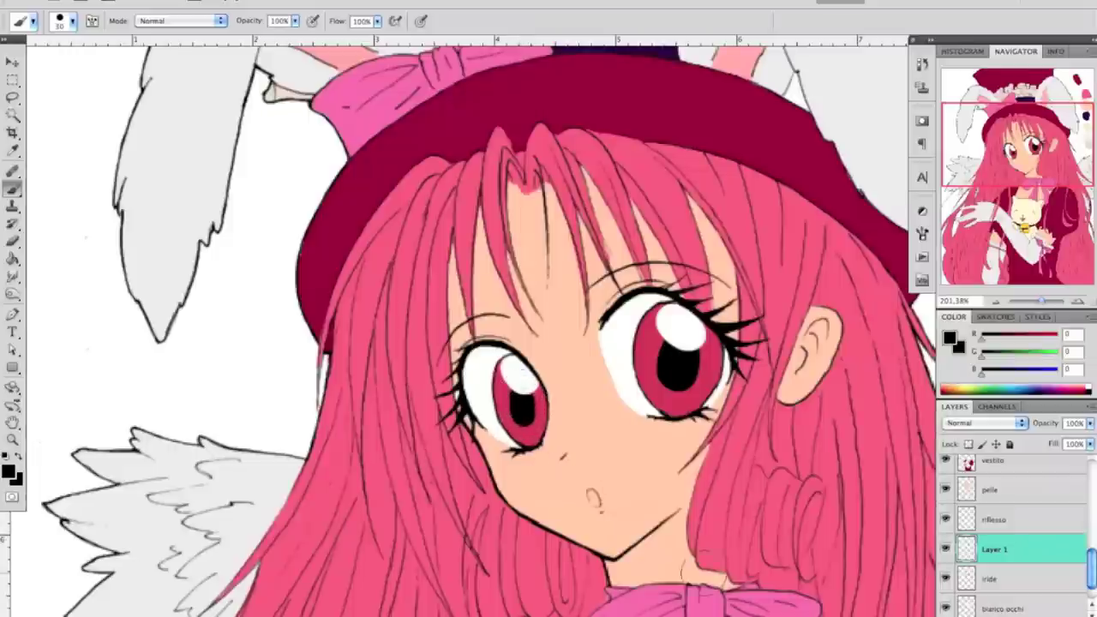
drag(1039, 303, 1032, 303)
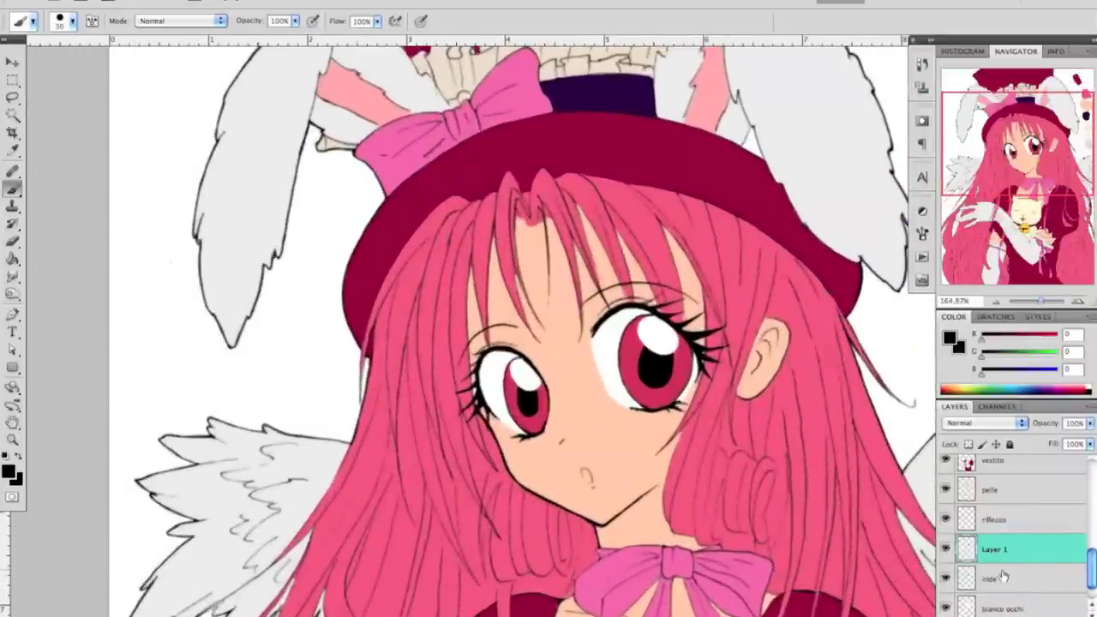
- Add white highlights on a Screen-blended layer above riflesso named 'riflesso 2'
click(965, 520)
click(1041, 616)
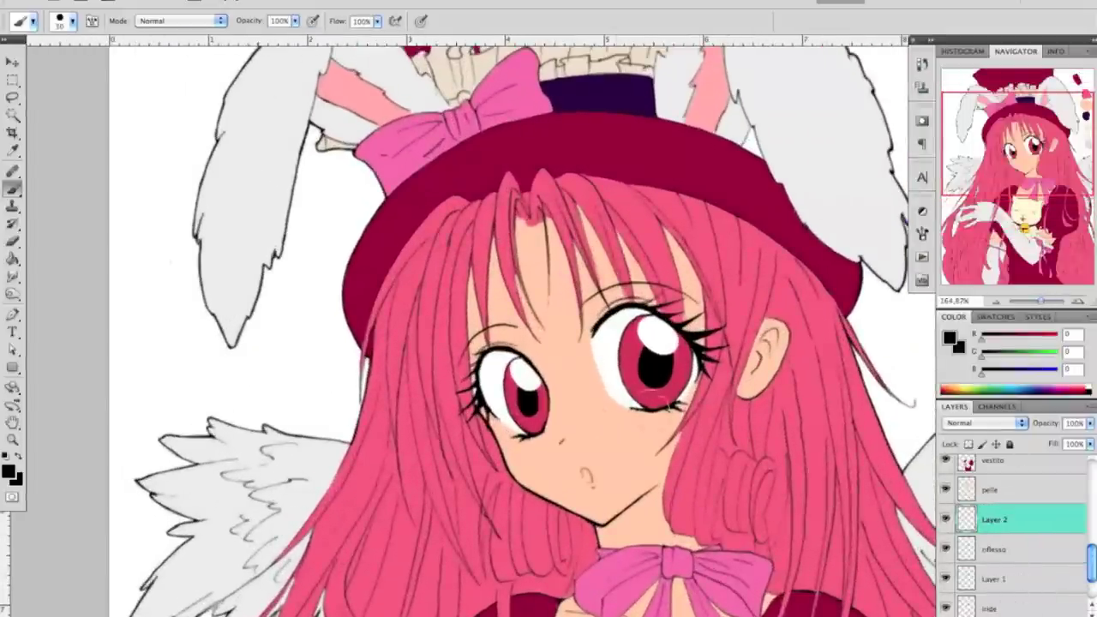
key(x)
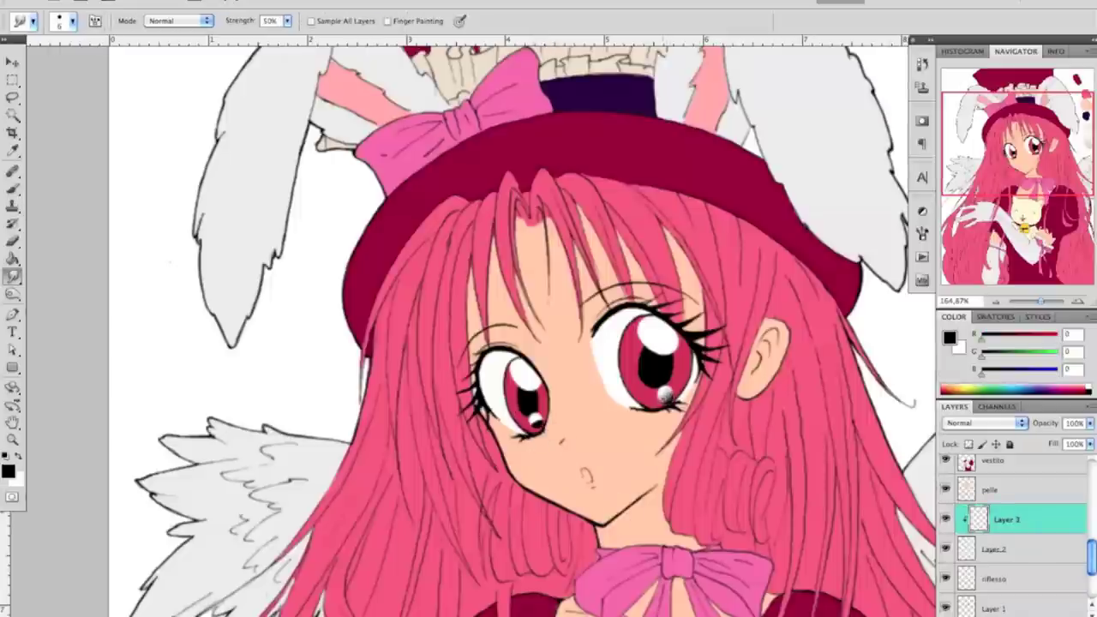
click(983, 422)
click(960, 461)
click(984, 422)
drag(1039, 302, 1035, 301)
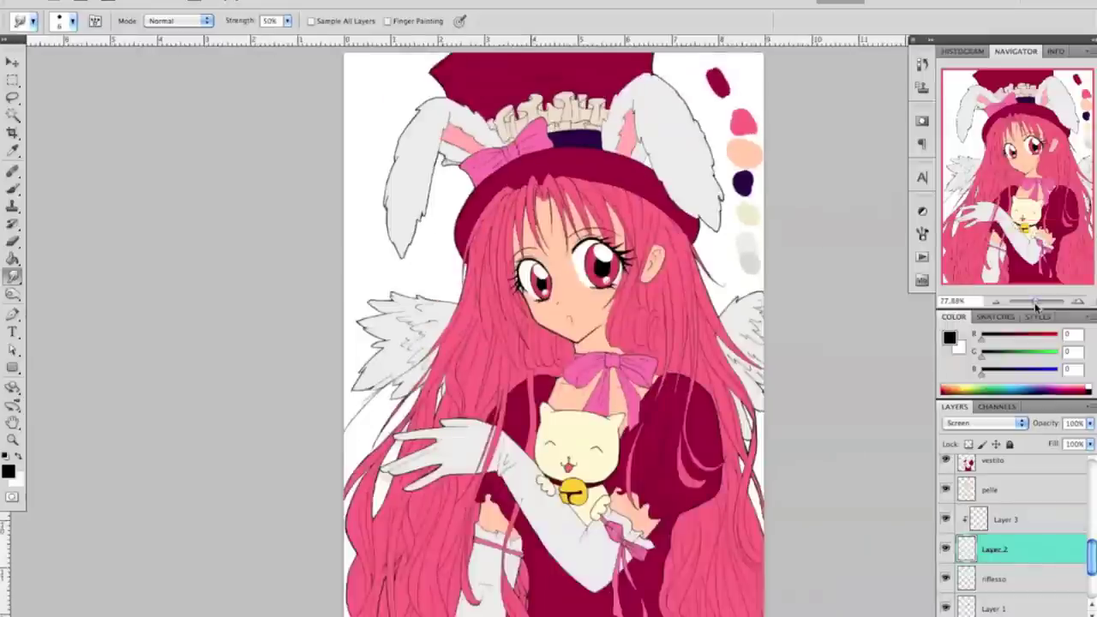
double_click(994, 548)
text(riflesso 2)
click(987, 521)
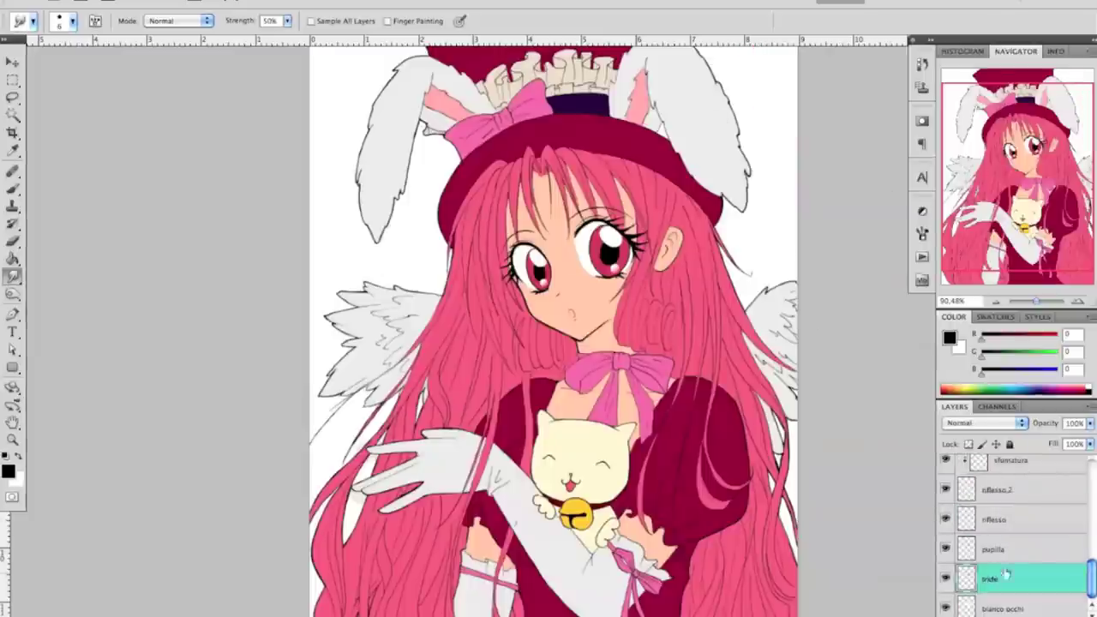
- Clip a new layer to the iride layer and sample the eye's red
right_click(1011, 579)
click(891, 465)
key(b)
alt+click(617, 257)
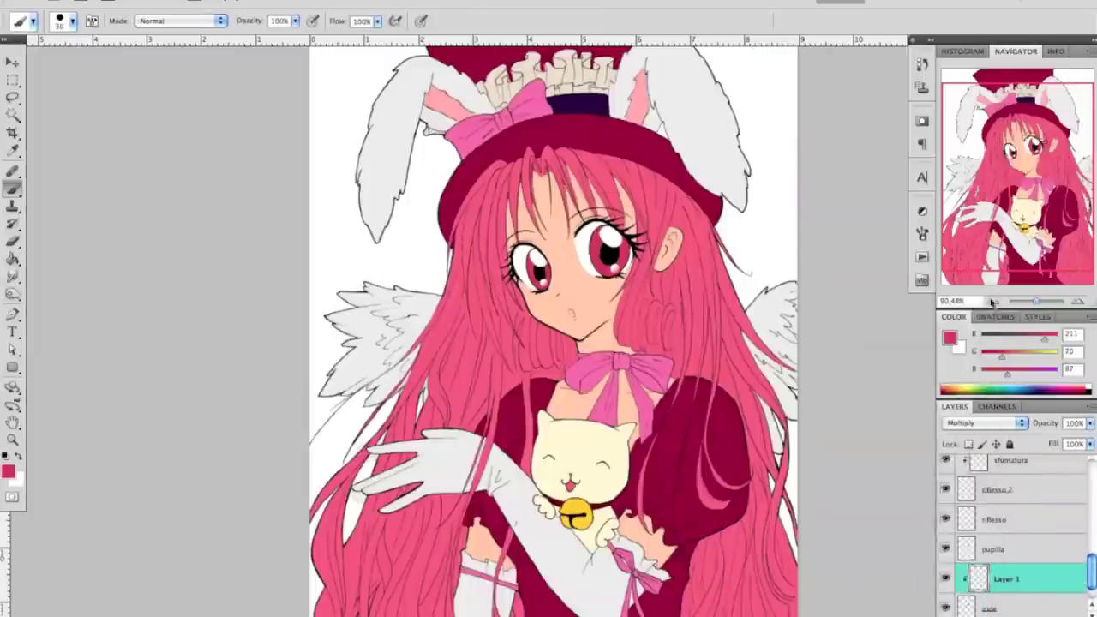
- Darken the right eye's pupil and smudge the dark edge into the iris
scroll(617, 257, up, 5)
key(r)
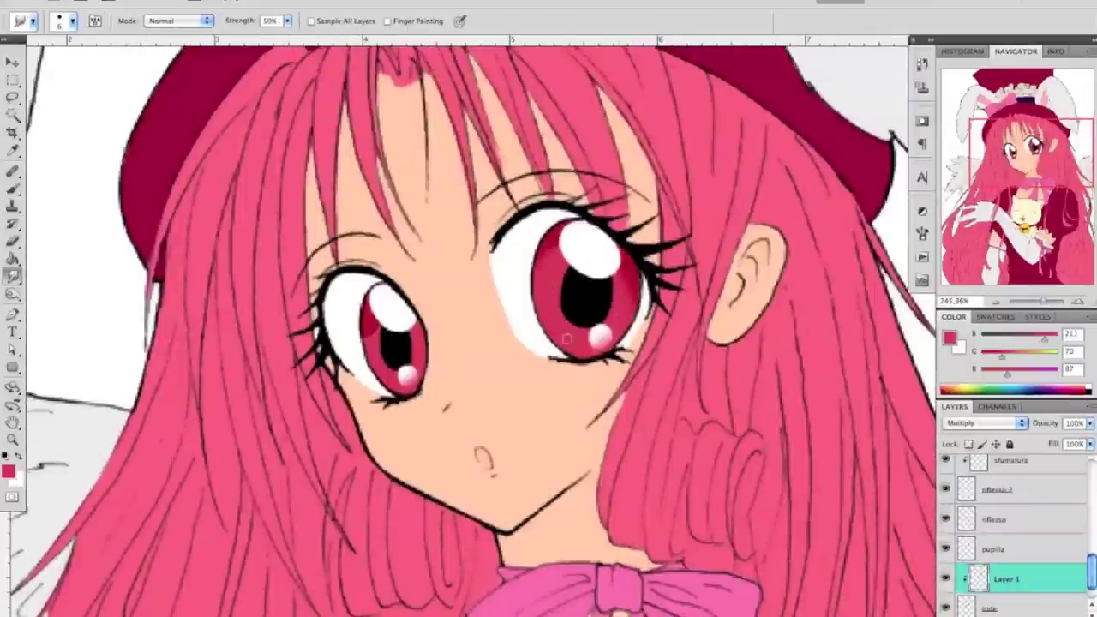
key(b)
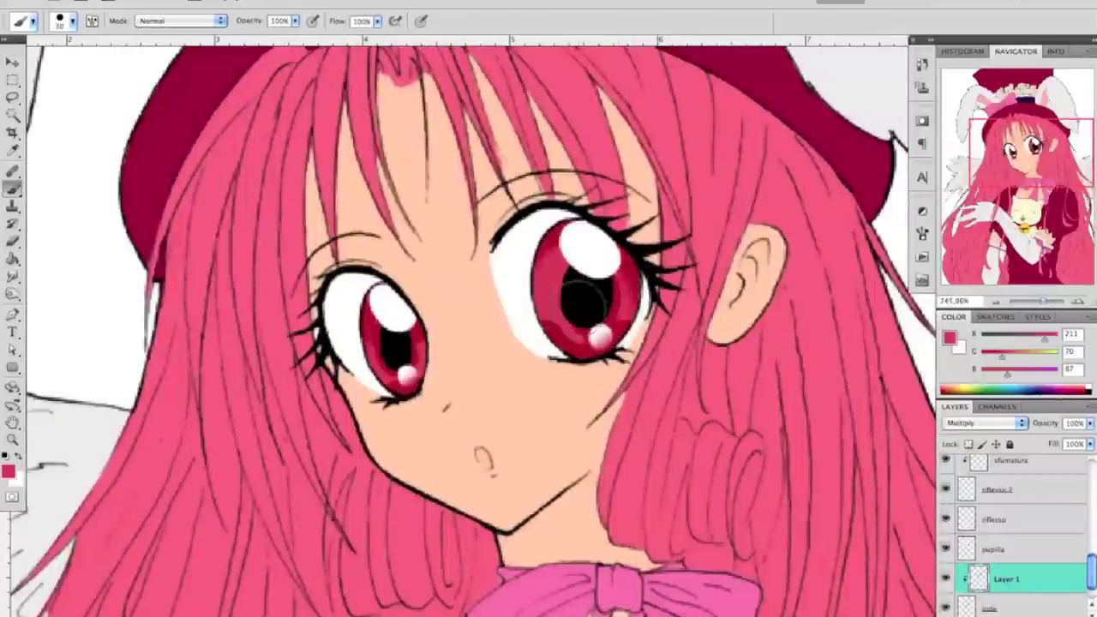
drag(585, 295, 574, 317)
key(r)
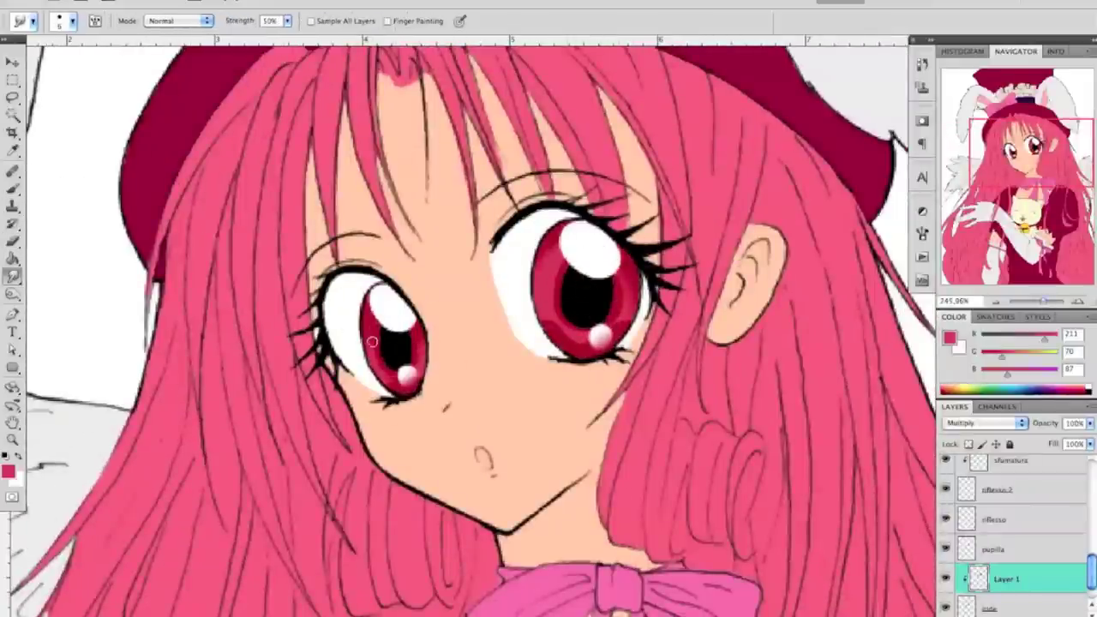
drag(541, 298, 572, 341)
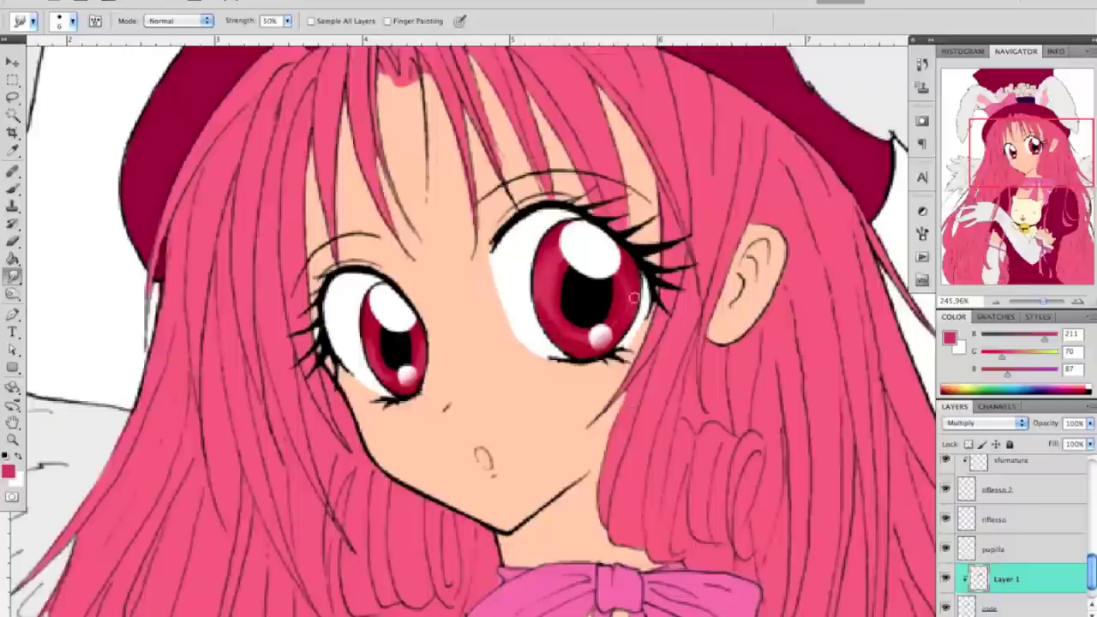
key(b)
key(r)
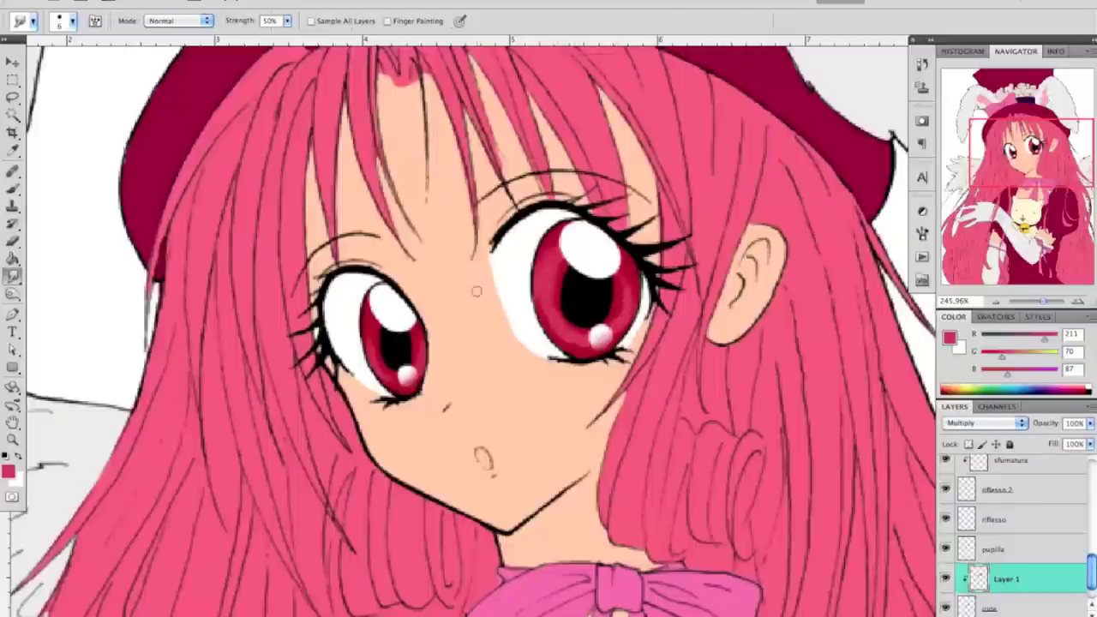
- Name the pupil shading layer 'ombre'
key(e)
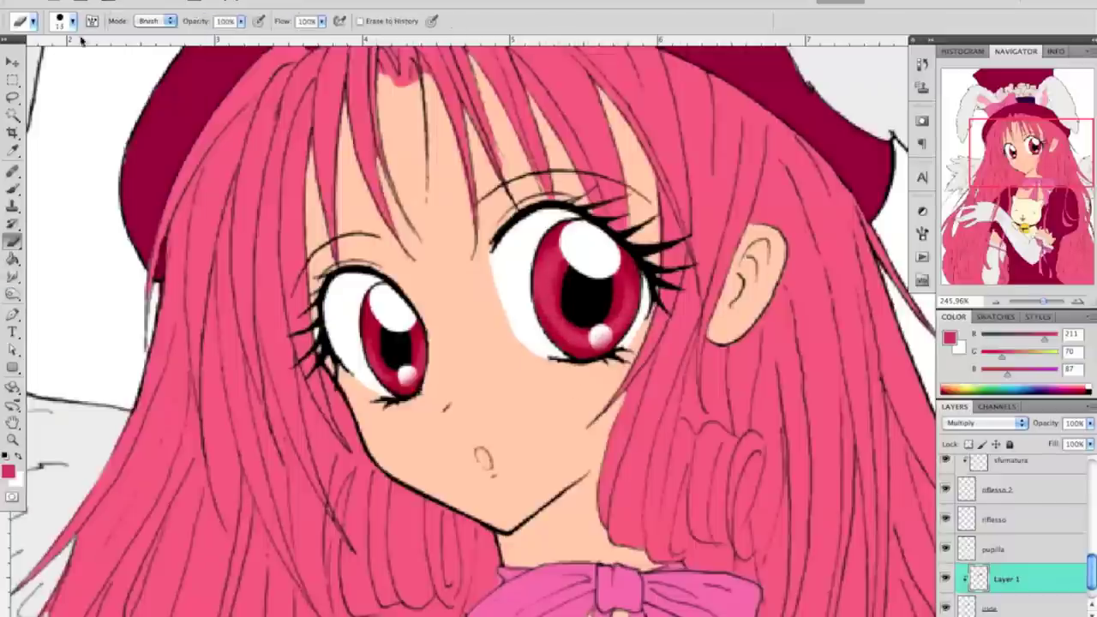
text(r)
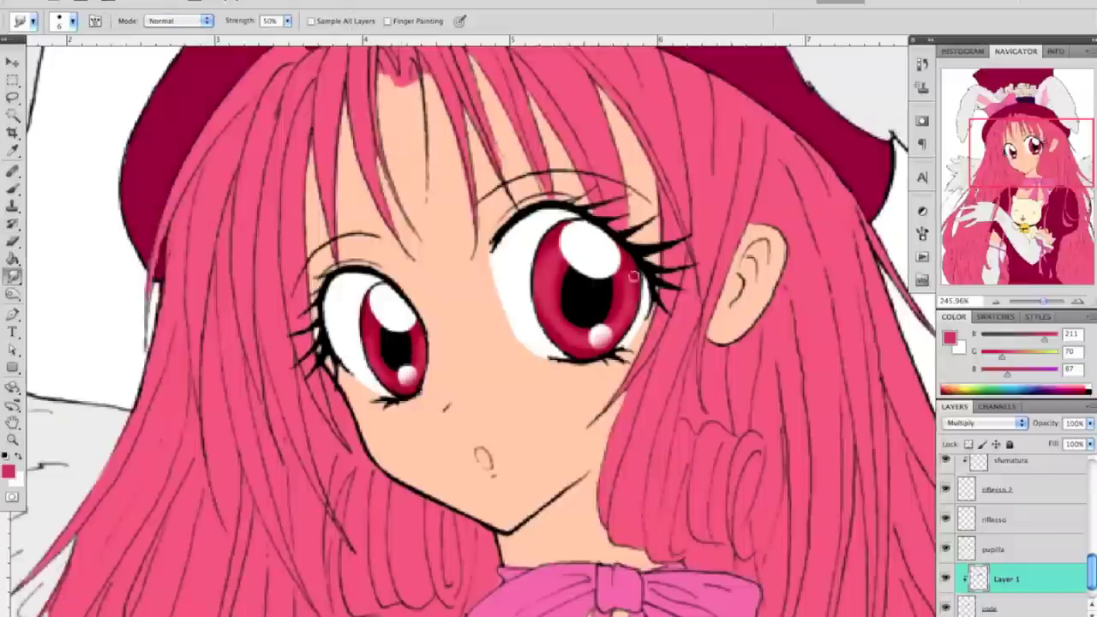
text(mbre)
key(Return)
- Add a new layer for the eye highlights
key(ctrl+shift+n)
key(b)
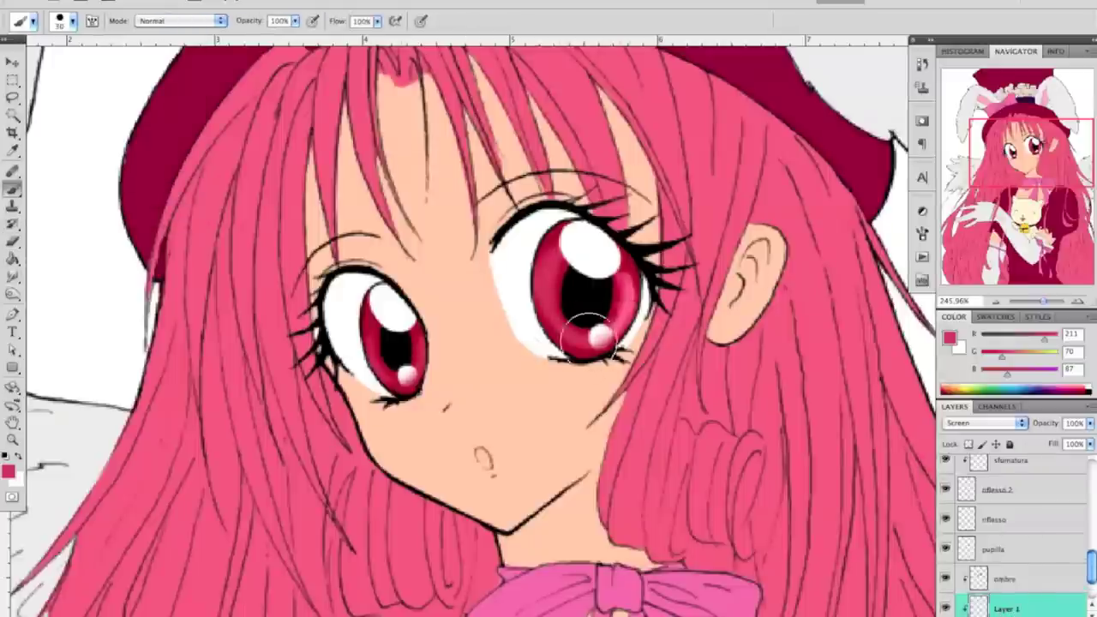
key(r)
key(e)
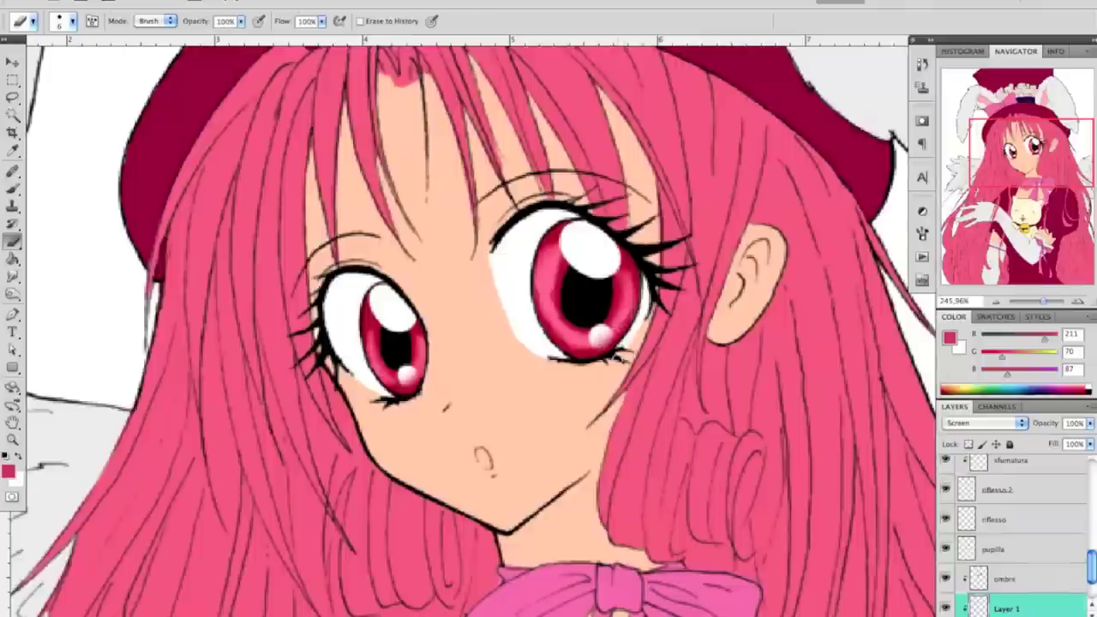
key(r)
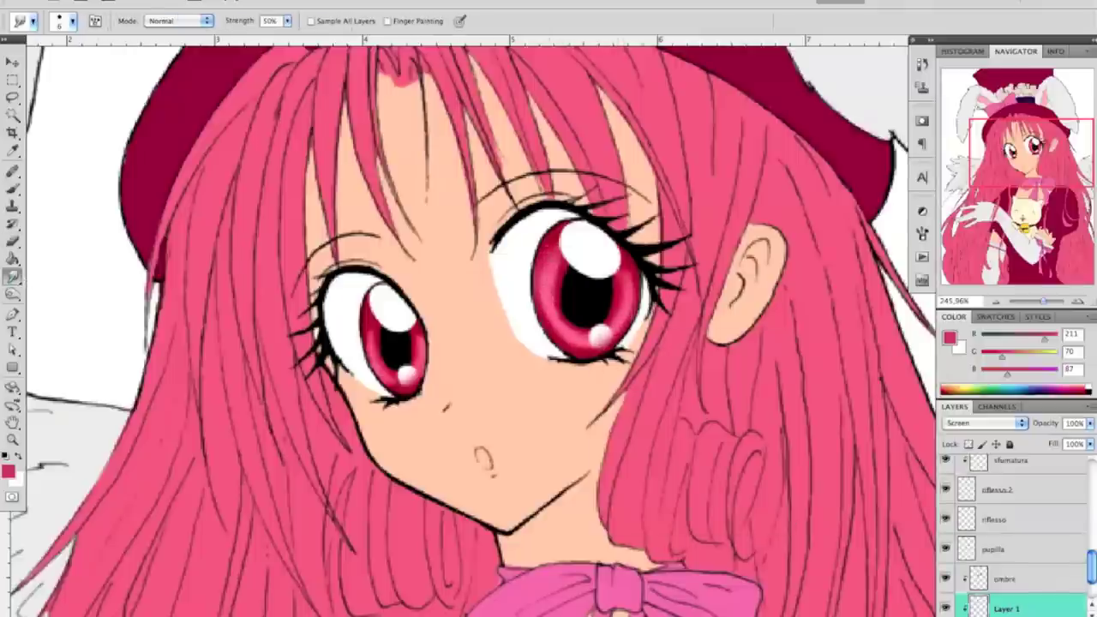
scroll(388, 358, down, 5)
scroll(388, 358, up, 4)
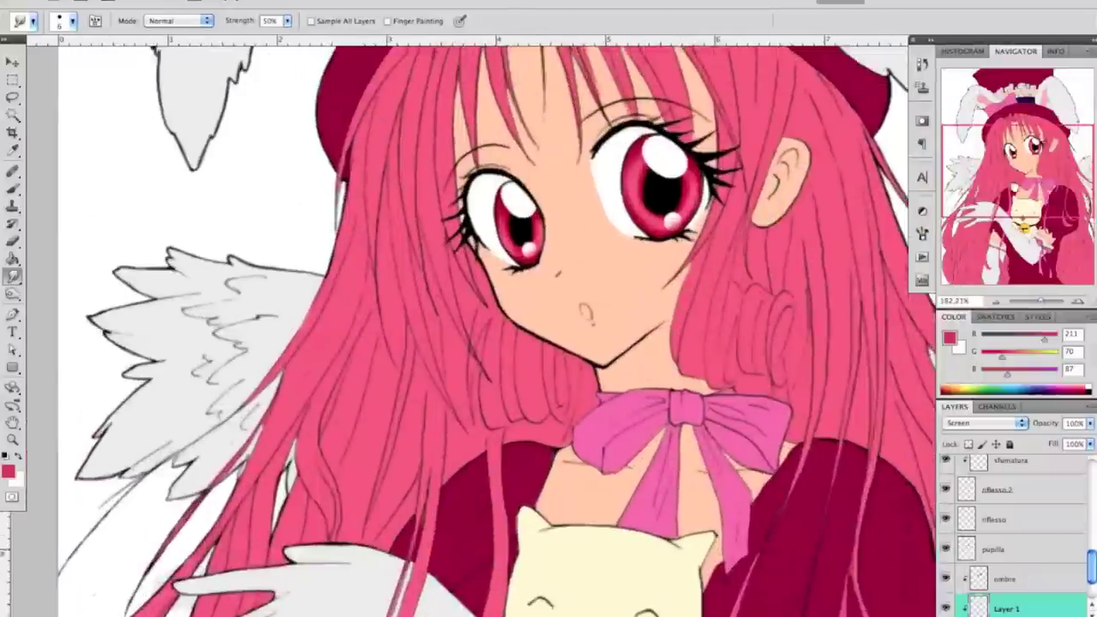
key(b)
- Select the new Layer 1, make white the painting colour and zoom out
click(985, 422)
click(963, 470)
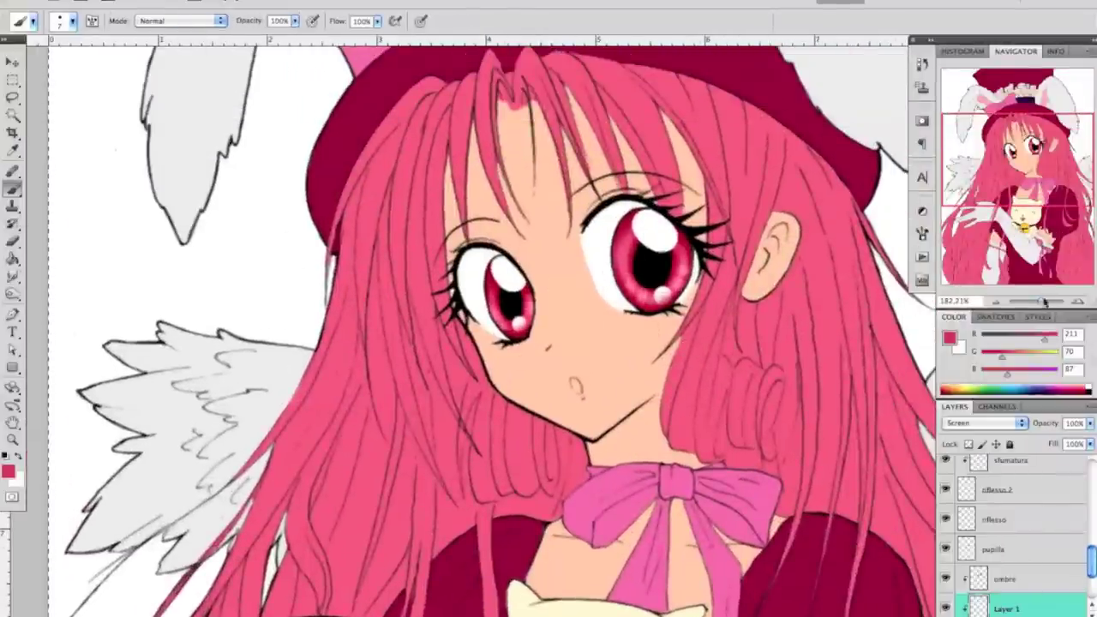
drag(1046, 299, 1037, 302)
key(x)
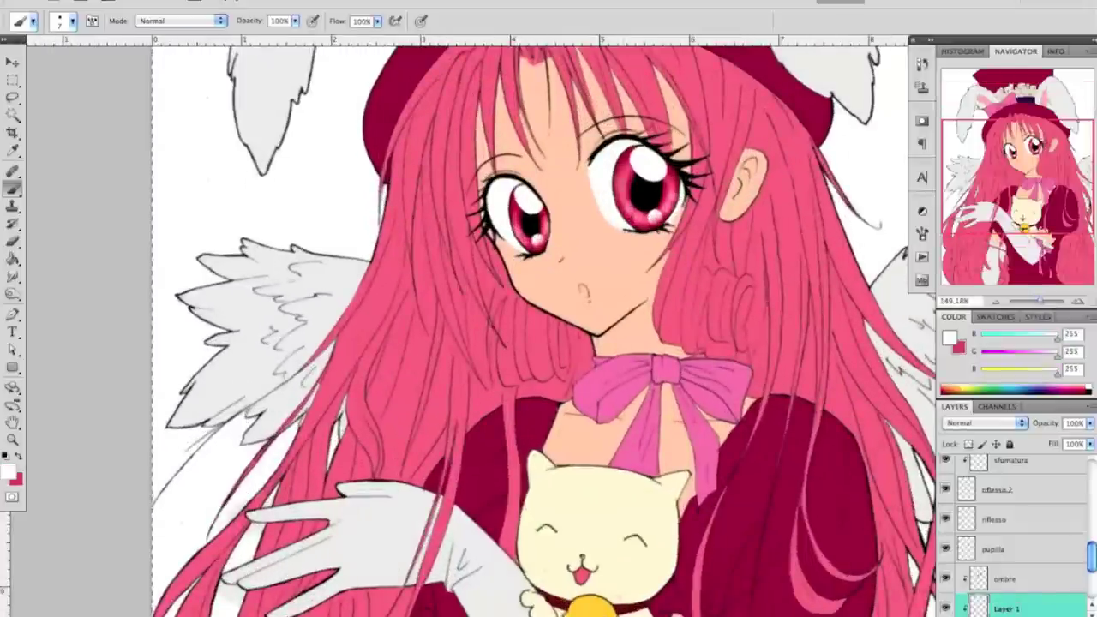
key(r)
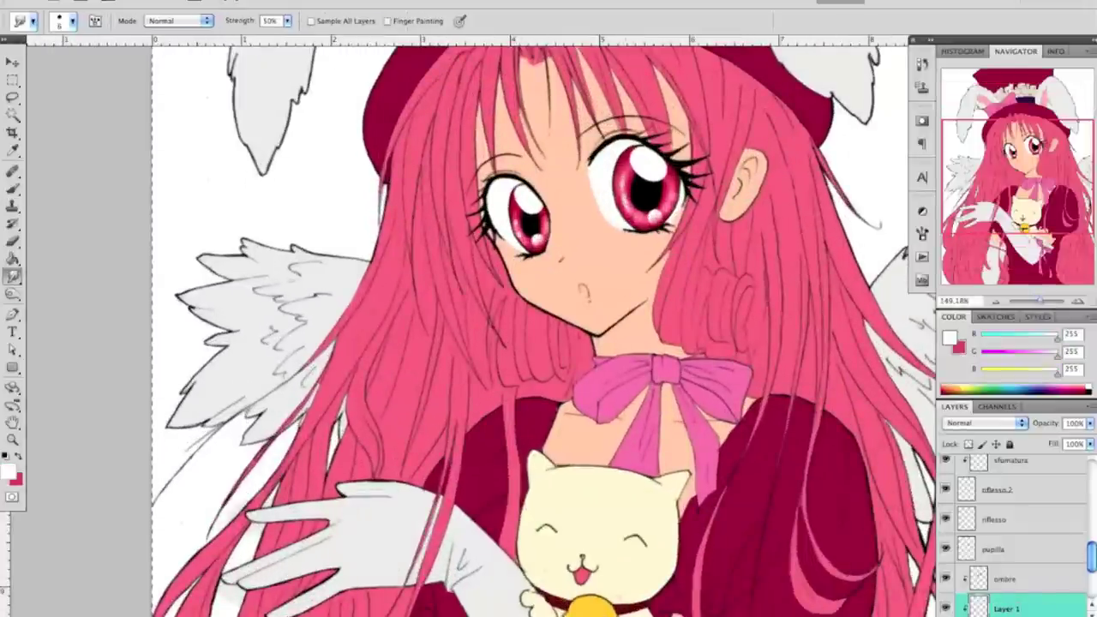
drag(1045, 300, 1037, 301)
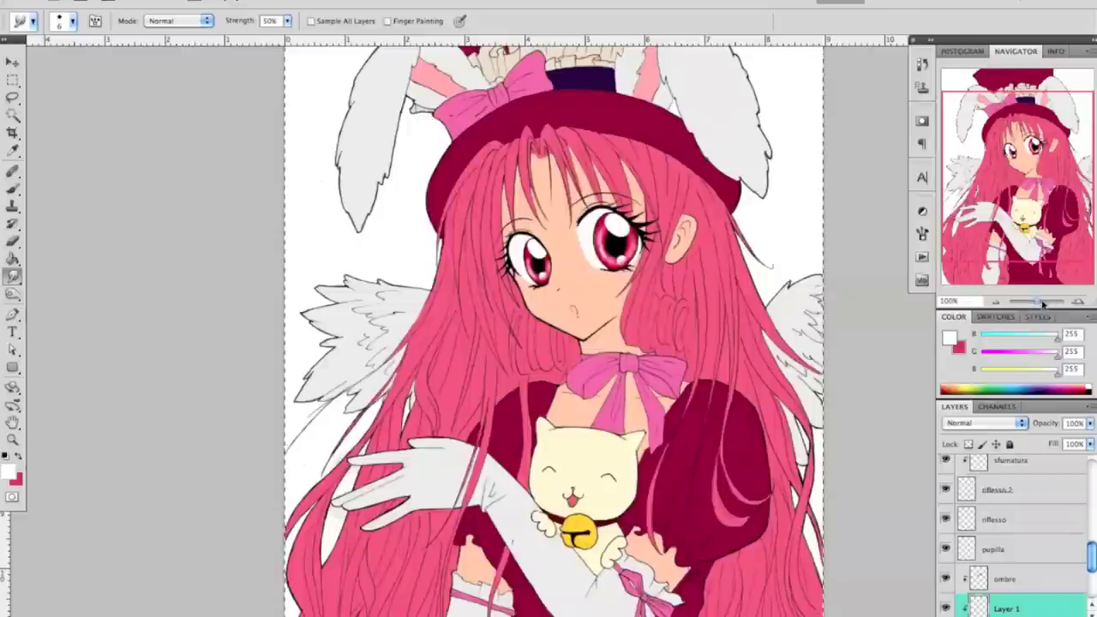
- Set the face shading layer's blend mode to Overlay
click(1011, 461)
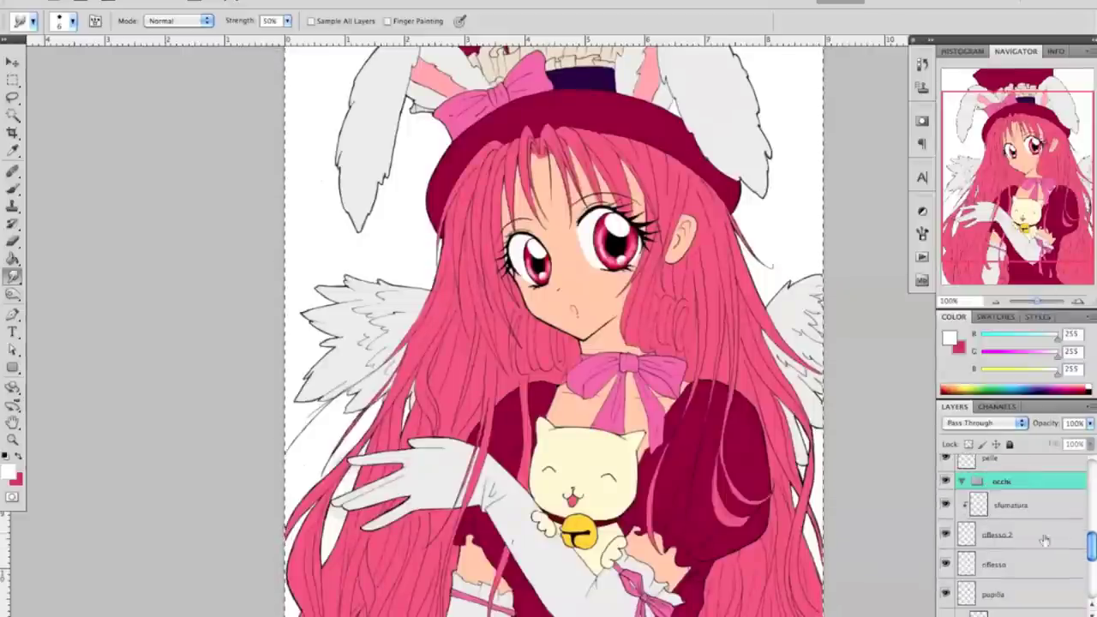
click(1011, 588)
click(985, 422)
click(959, 569)
key(b)
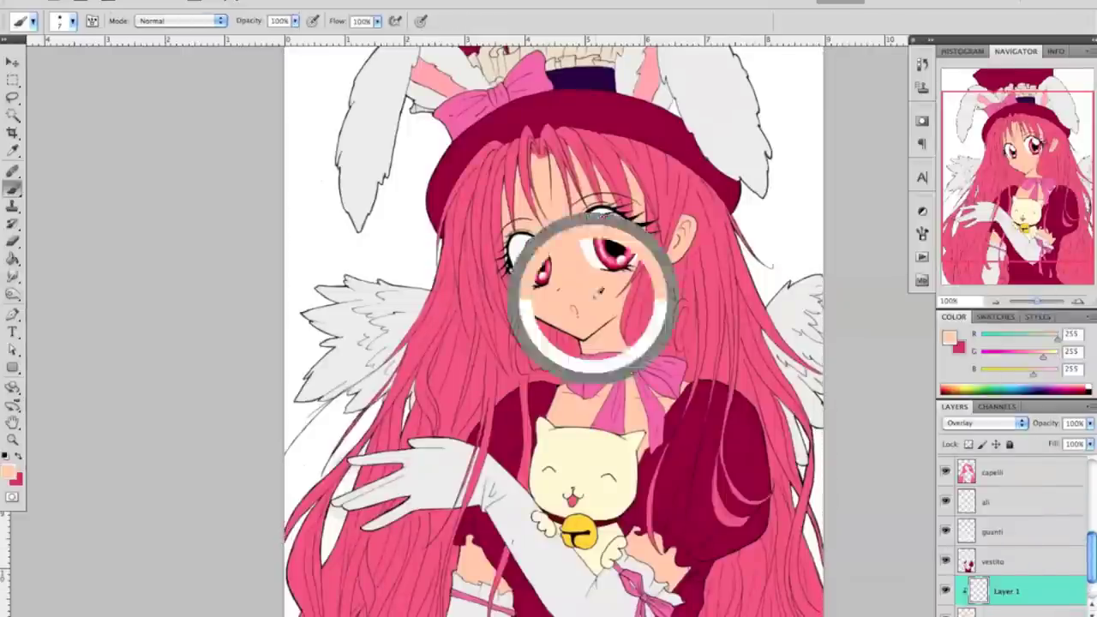
- Paint skin tone over her forehead, cheeks and mouth
drag(599, 287, 548, 195)
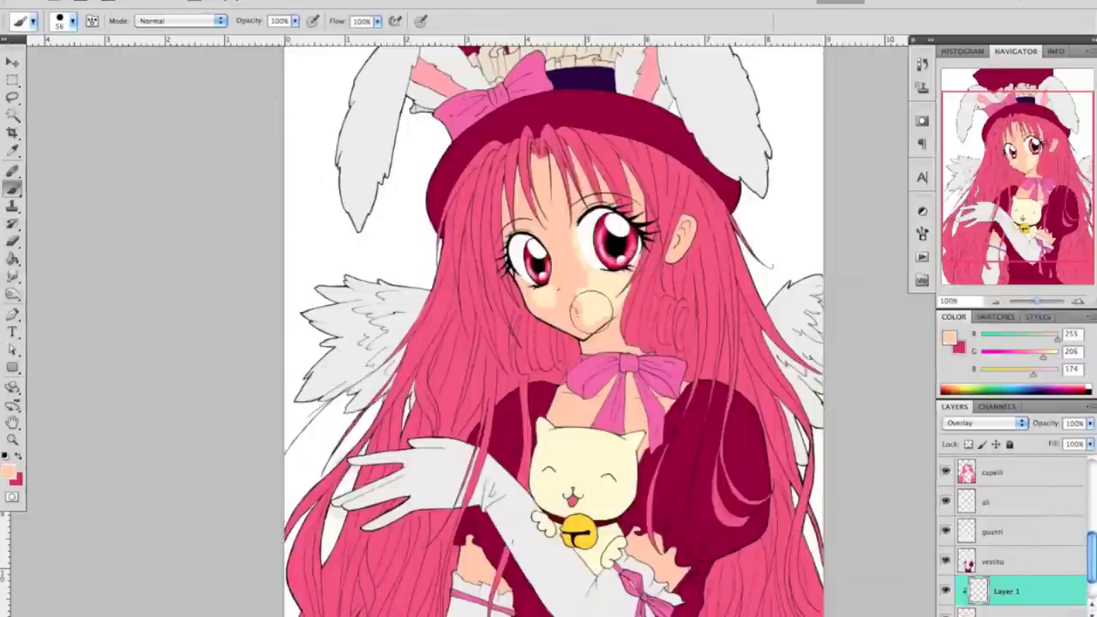
drag(549, 195, 553, 309)
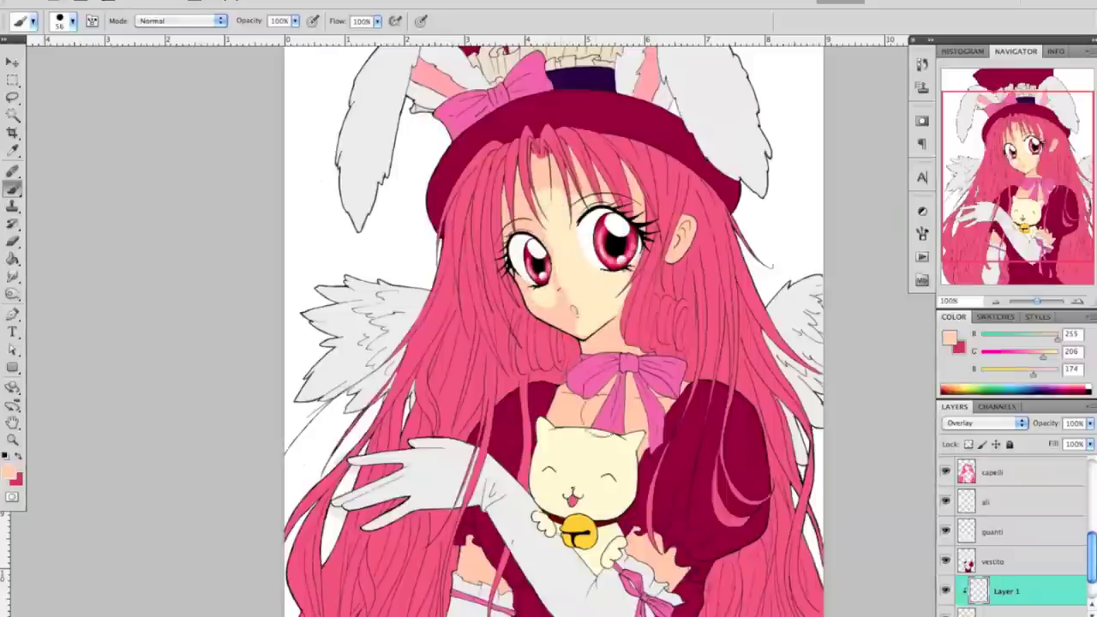
key(e)
key(r)
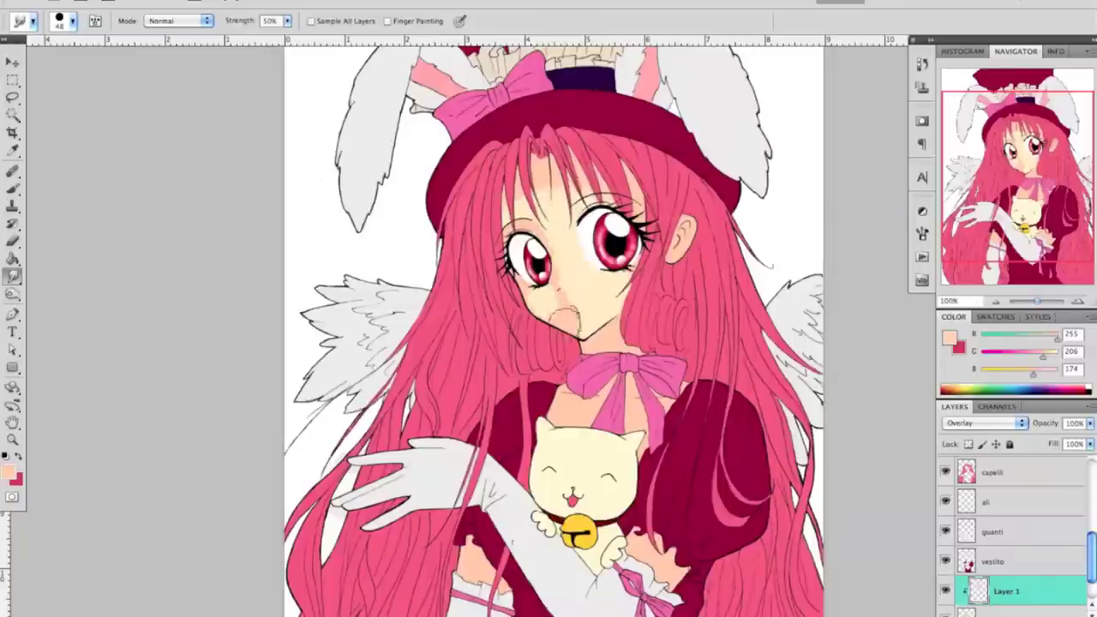
- Smudge the skin tone, then switch the layer to Multiply for a cheek blush
key(b)
key(r)
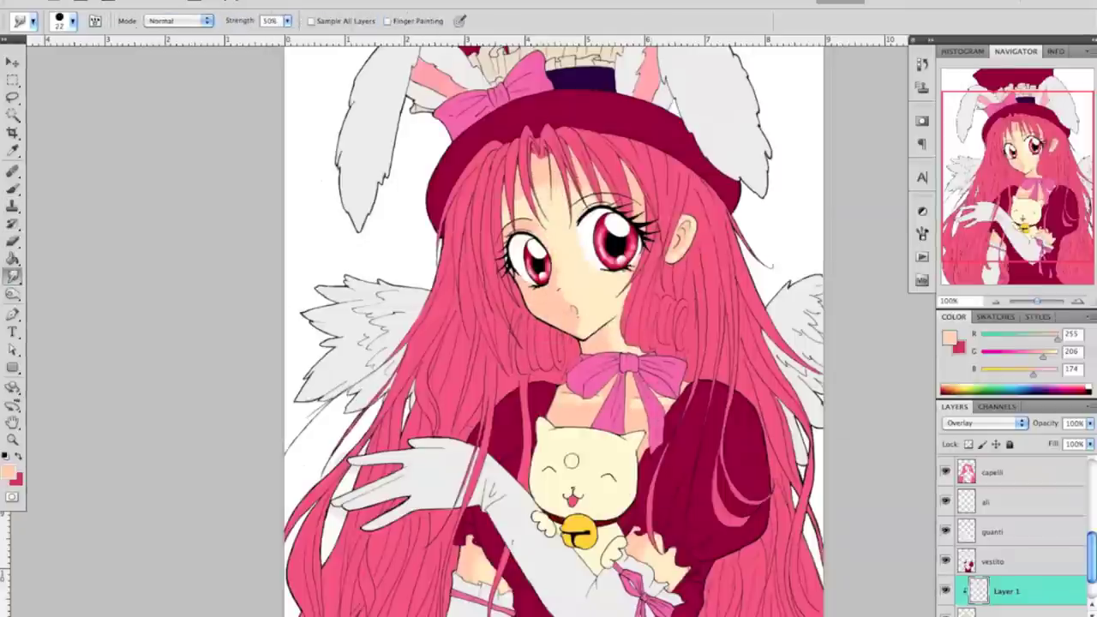
scroll(828, 467, down, 3)
click(986, 423)
click(969, 458)
- Blend the cheek blush by alternating brush and smudge strokes
key(b)
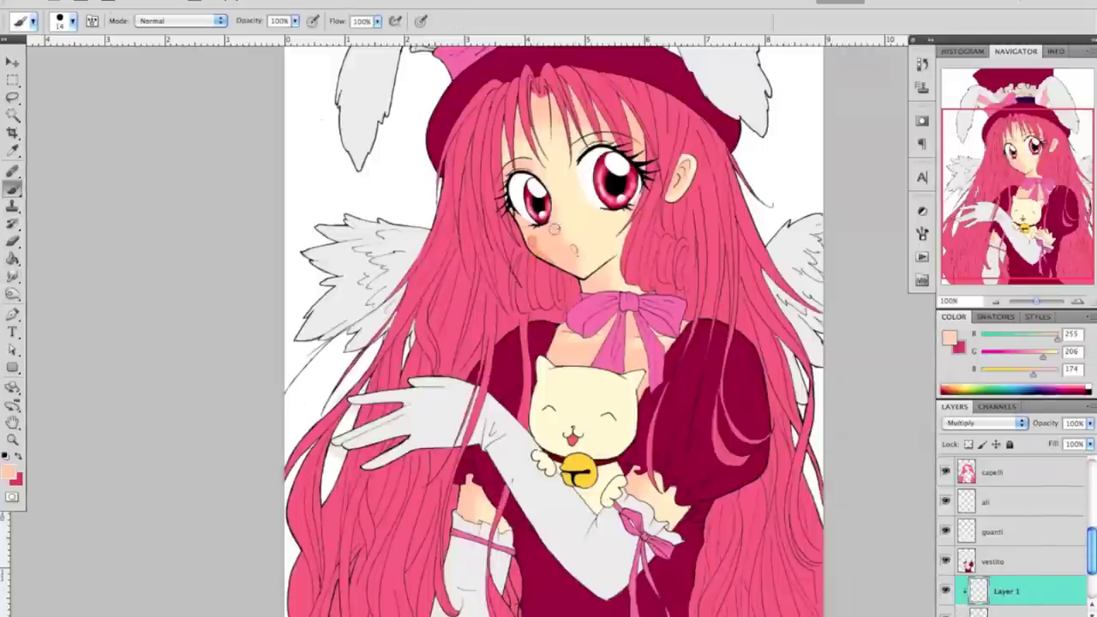
key(r)
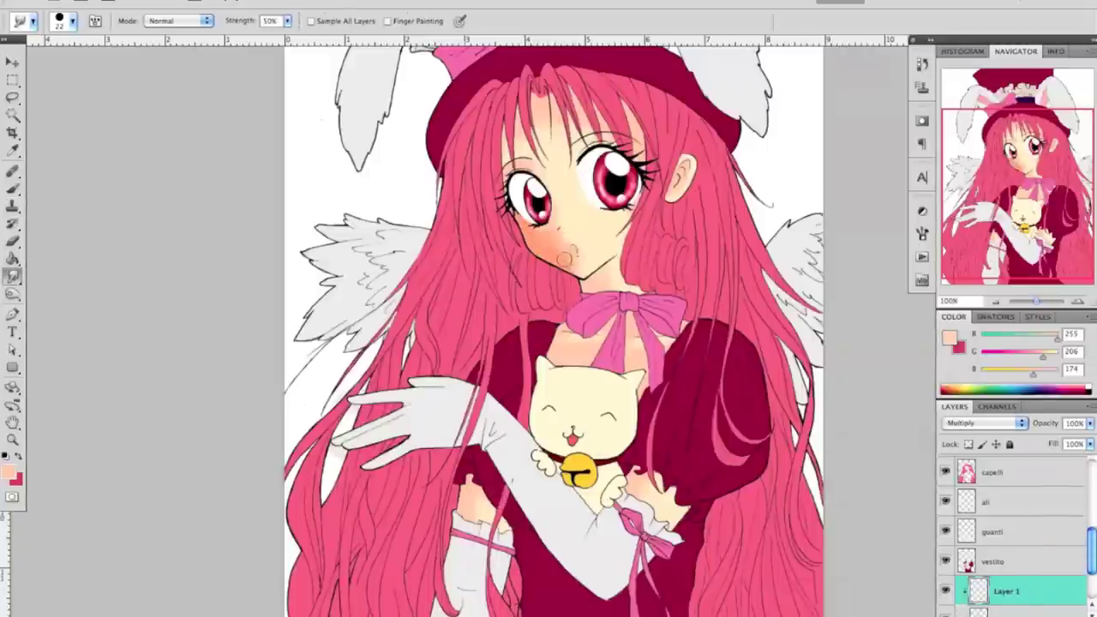
key(b)
key(r)
key(b)
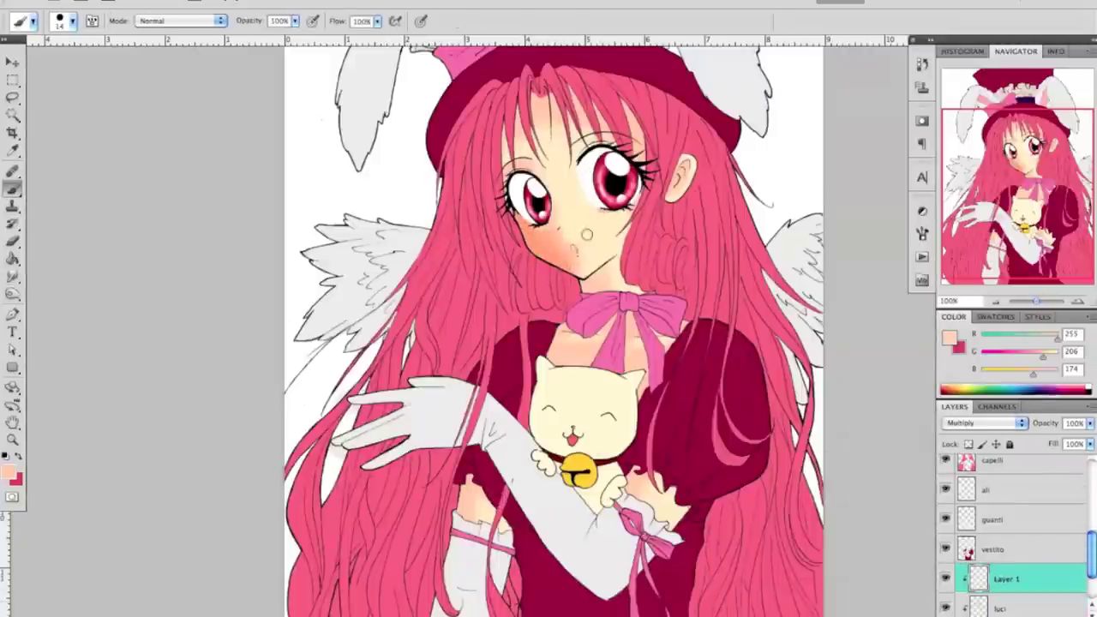
key(r)
- Select the luci layer and set its blend mode to Screen
key(alt+bracketleft)
key(alt+bracketleft)
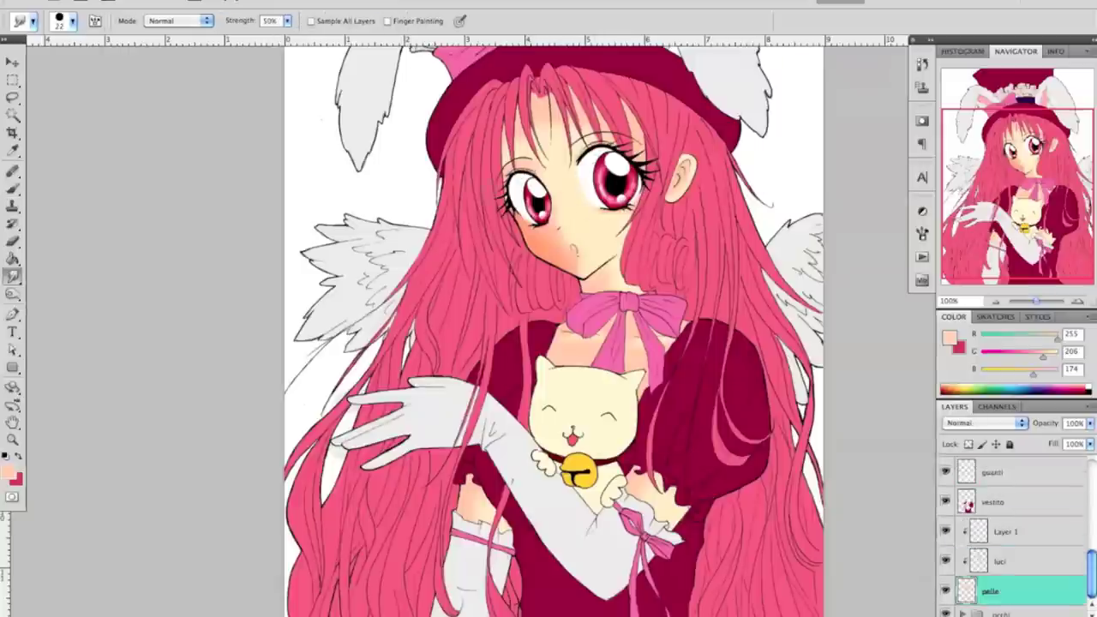
key(alt+bracketright)
key(alt+bracketright)
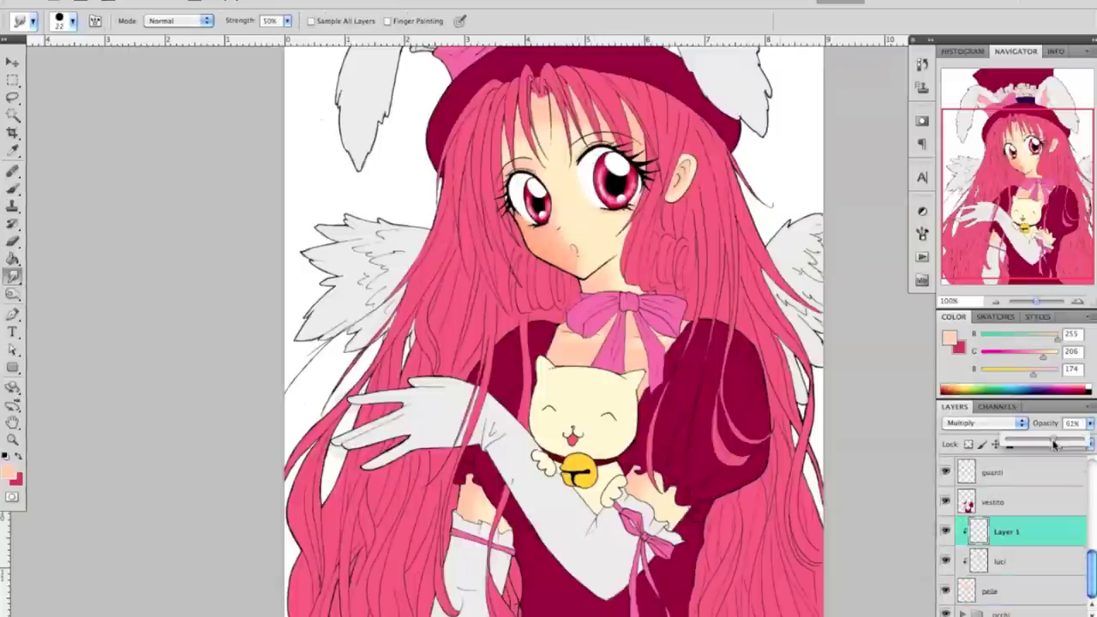
key(alt+bracketleft)
click(981, 423)
click(945, 521)
- Enlarge the brush to size 22 and switch to smudging
key(b)
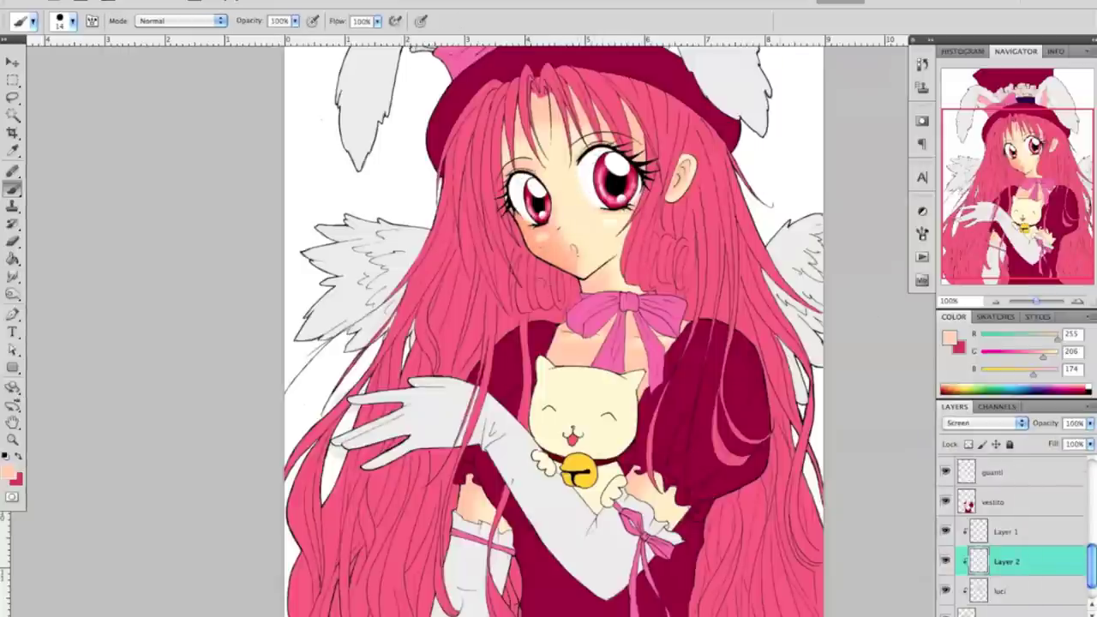
click(72, 20)
click(257, 123)
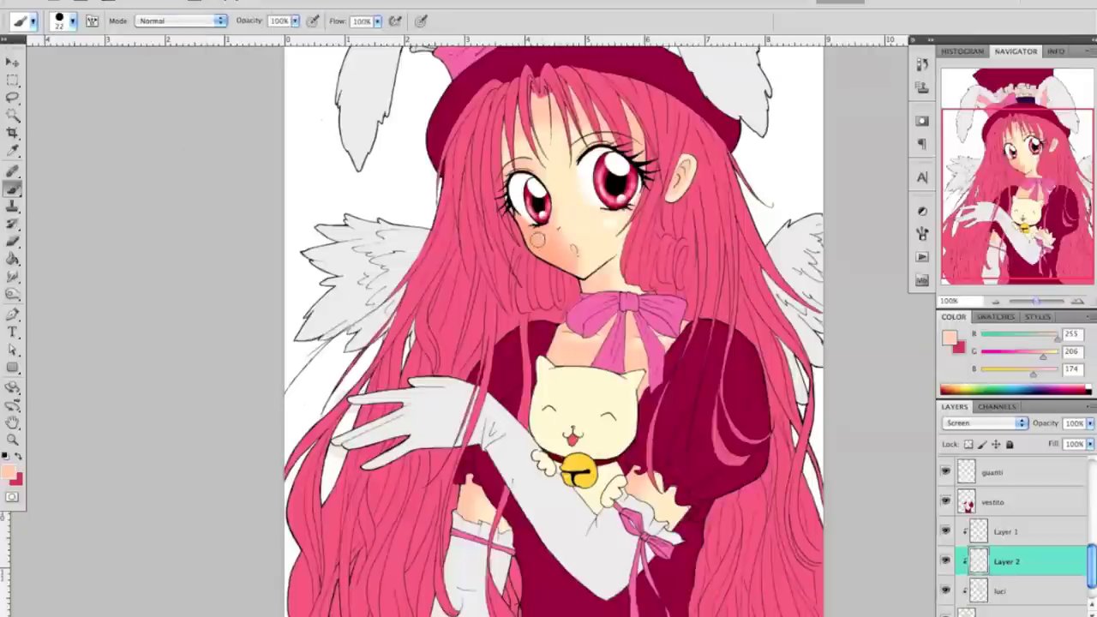
click(13, 276)
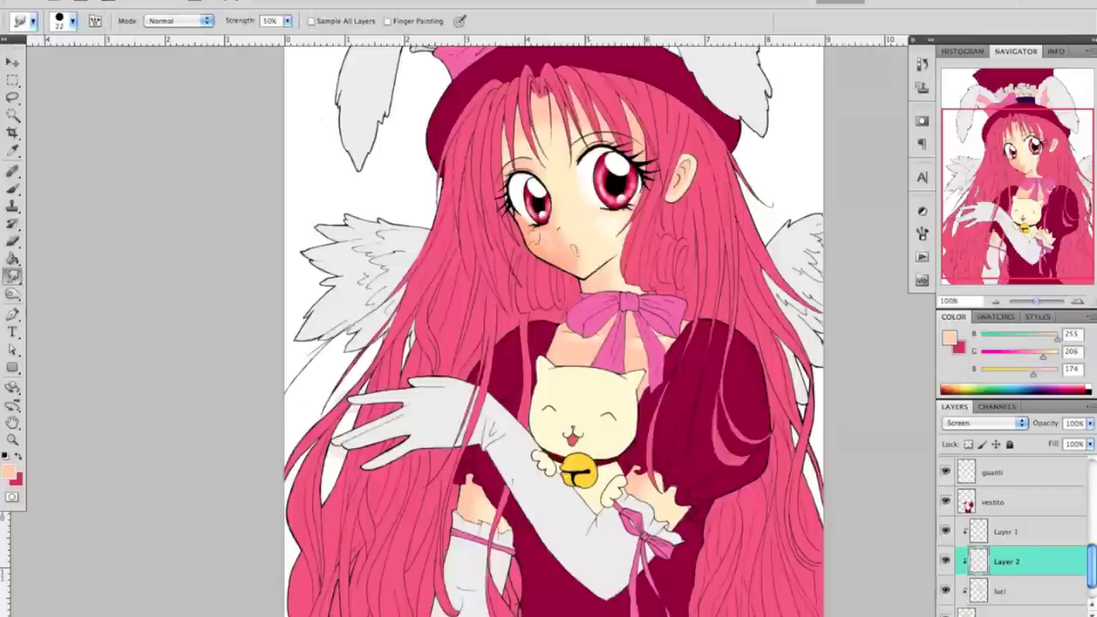
drag(955, 177, 958, 182)
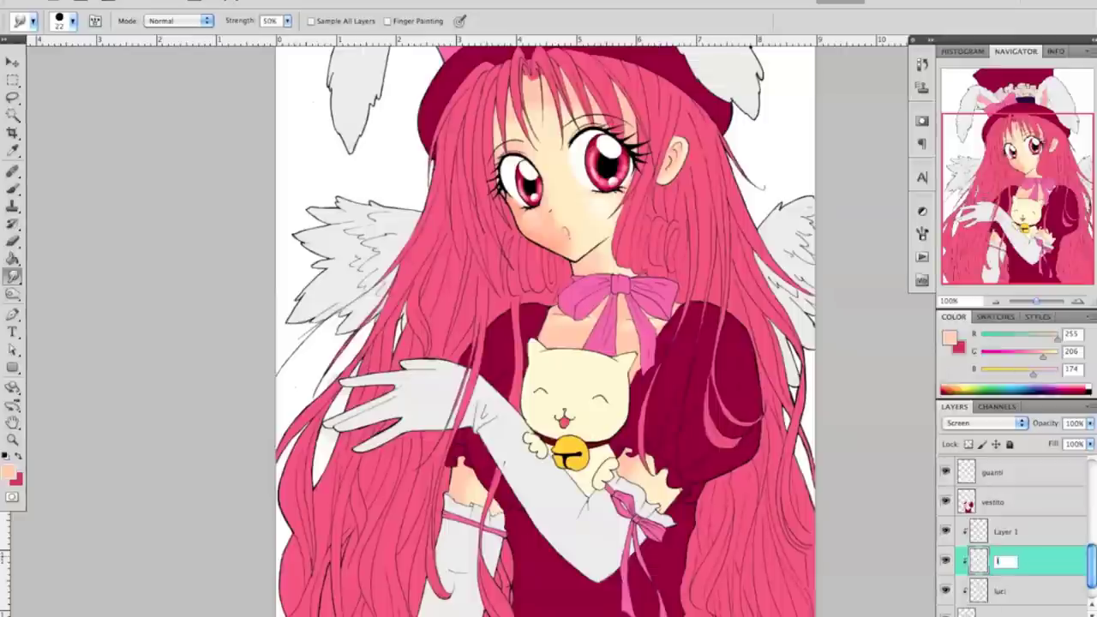
- Remove the unused Layer 2 and add a new empty clipped layer for painting
key(ctrl+e)
key(b)
click(72, 20)
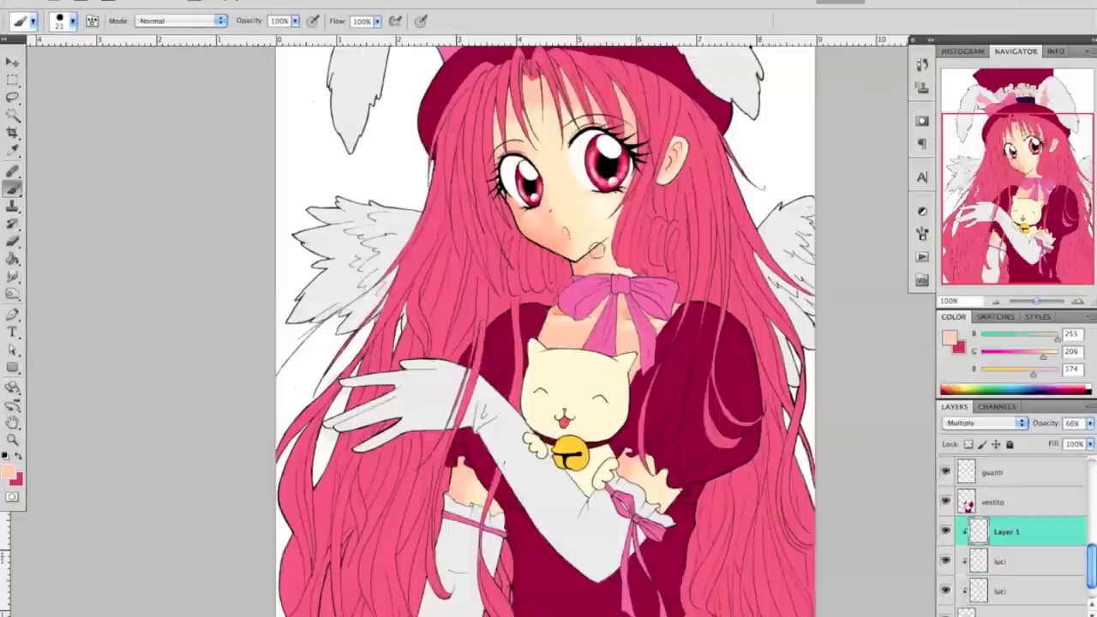
key(r)
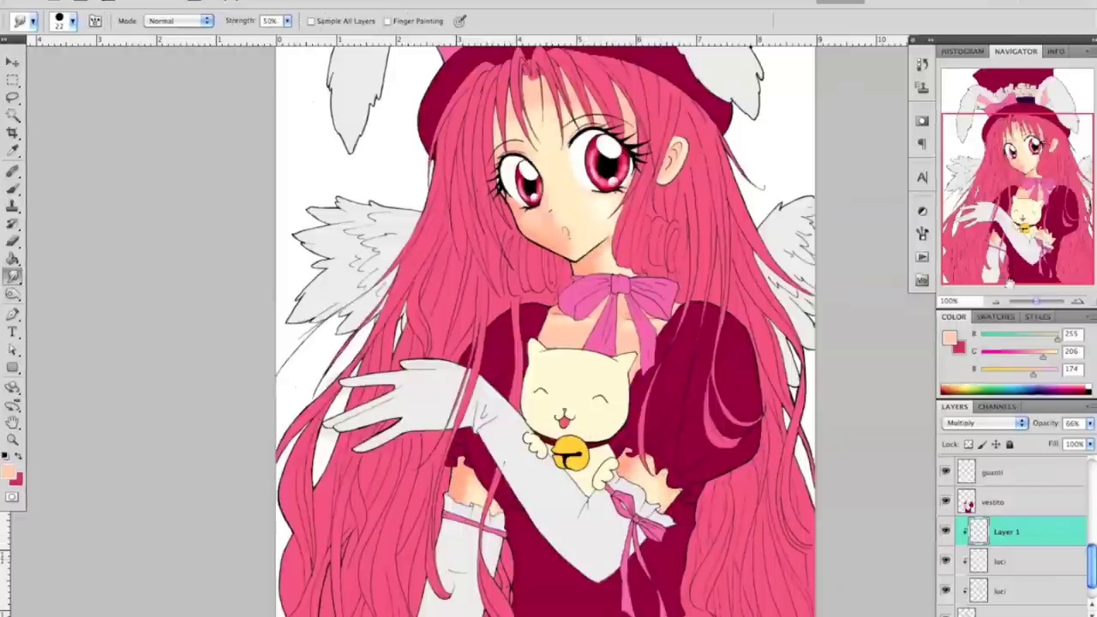
scroll(494, 454, up, 1)
key(ctrl+alt+shift+n)
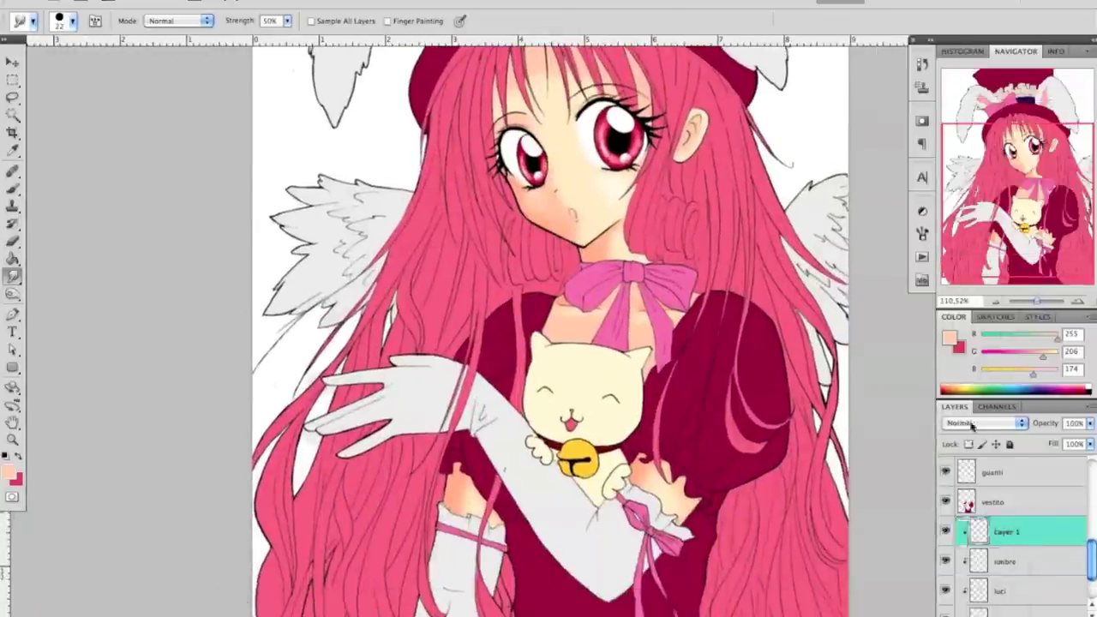
key(b)
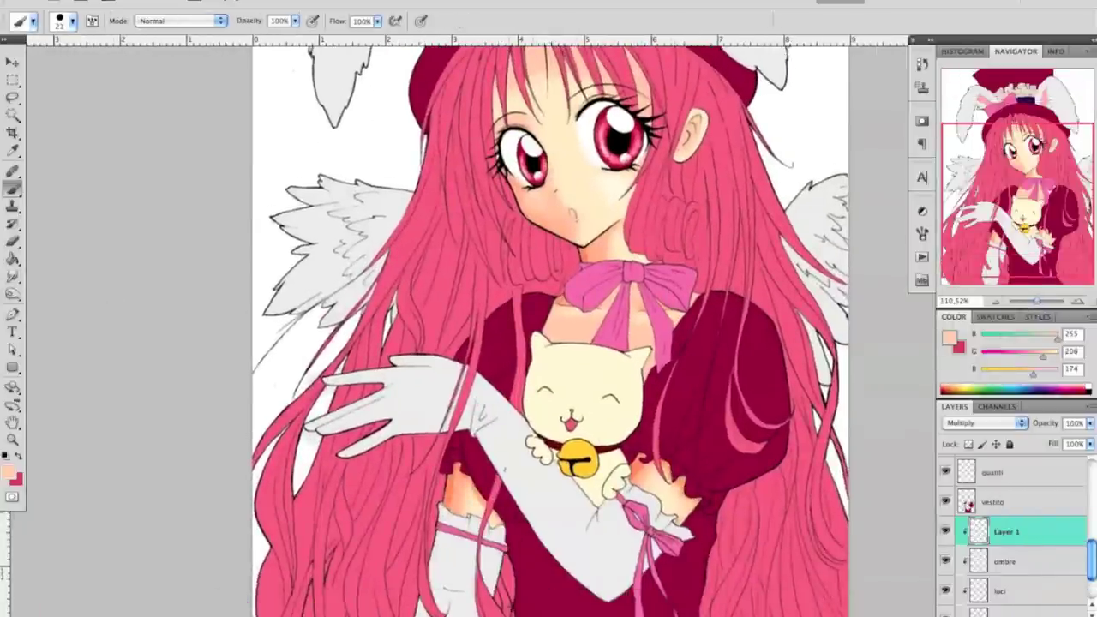
key(r)
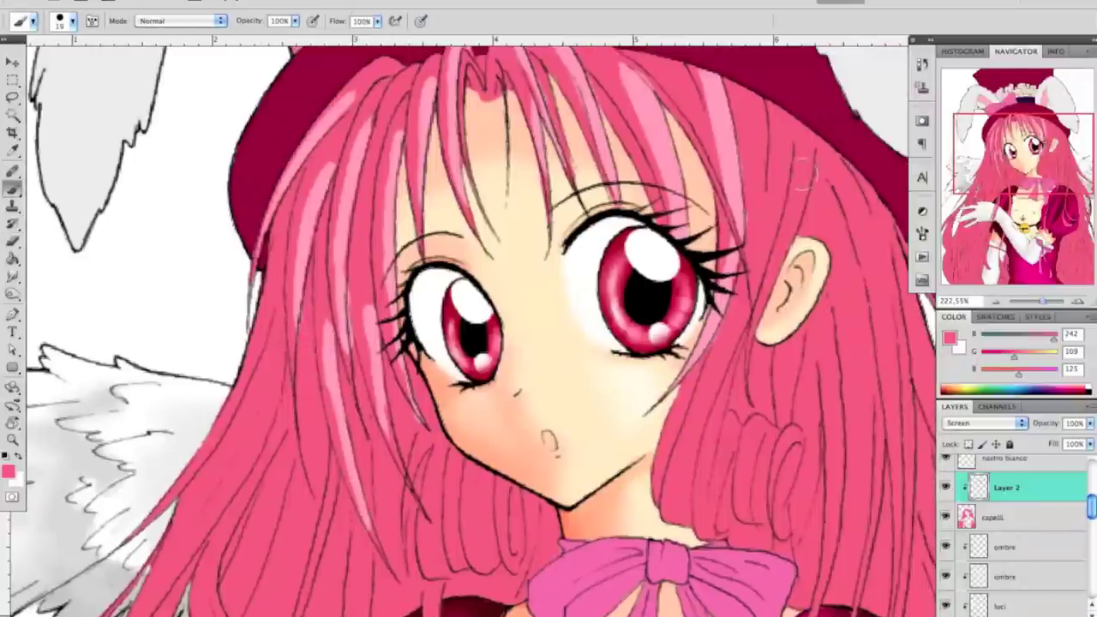
- Paint light pink highlight strands on the right side of the hair
drag(809, 148, 767, 302)
drag(775, 196, 694, 421)
mouse_move(720, 378)
mouse_down()
mouse_move(673, 529)
mouse_move(713, 484)
mouse_up()
key(e)
key(b)
drag(764, 420, 743, 519)
drag(802, 330, 781, 432)
mouse_move(844, 315)
mouse_down()
mouse_move(818, 564)
mouse_move(777, 343)
mouse_move(788, 395)
mouse_up()
- Add more light pink strands to the right hair, then bring the face and bow into view
drag(865, 112, 848, 412)
drag(883, 360, 831, 612)
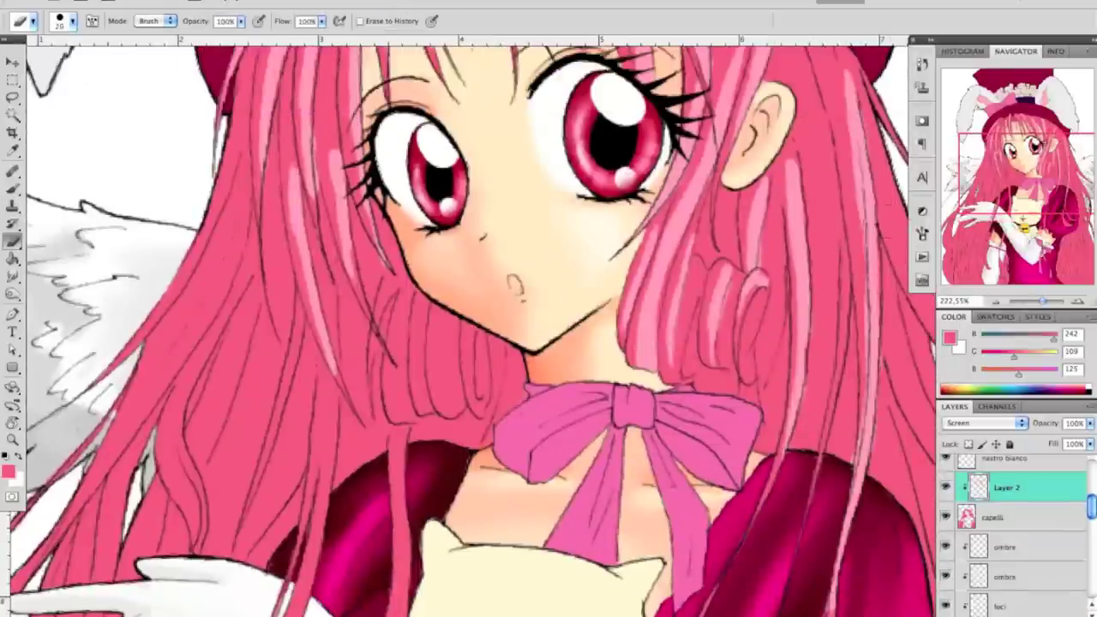
drag(771, 343, 663, 344)
drag(908, 266, 806, 437)
drag(771, 342, 745, 334)
mouse_move(514, 386)
mouse_down()
mouse_move(428, 304)
mouse_move(402, 73)
mouse_up()
mouse_move(446, 343)
mouse_down()
mouse_move(396, 244)
mouse_move(440, 347)
mouse_up()
drag(385, 215, 549, 506)
- Set a 6 px brush and paint pink strands onto the left hair
click(64, 21)
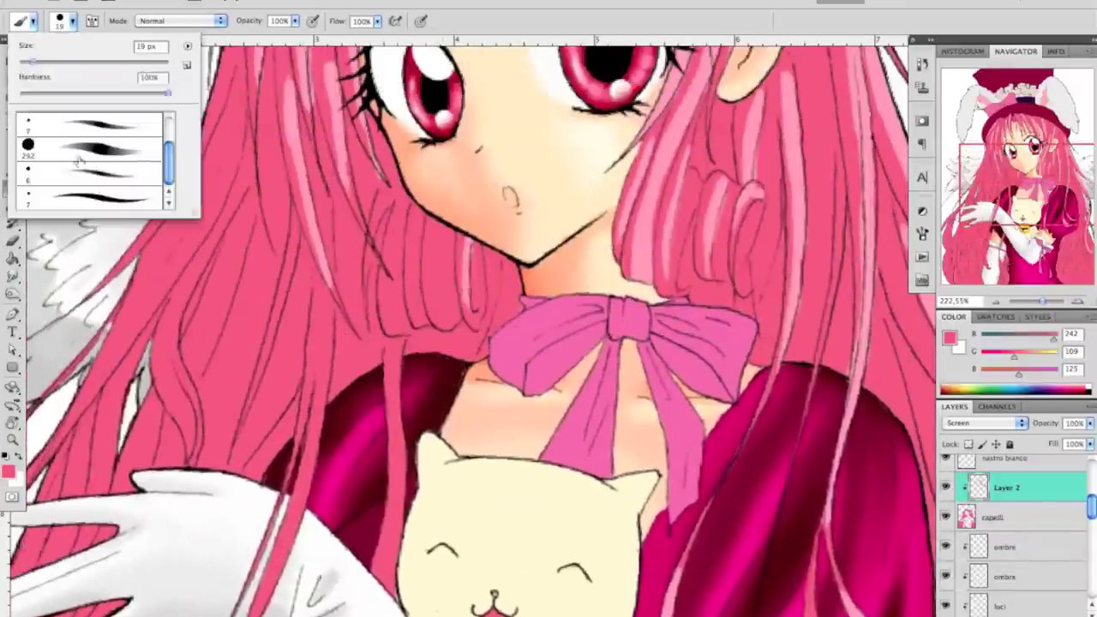
double_click(51, 171)
drag(403, 390, 391, 595)
drag(330, 313, 283, 552)
mouse_move(308, 348)
mouse_down()
mouse_move(342, 214)
mouse_move(283, 300)
mouse_up()
scroll(548, 342, down, 3)
key(r)
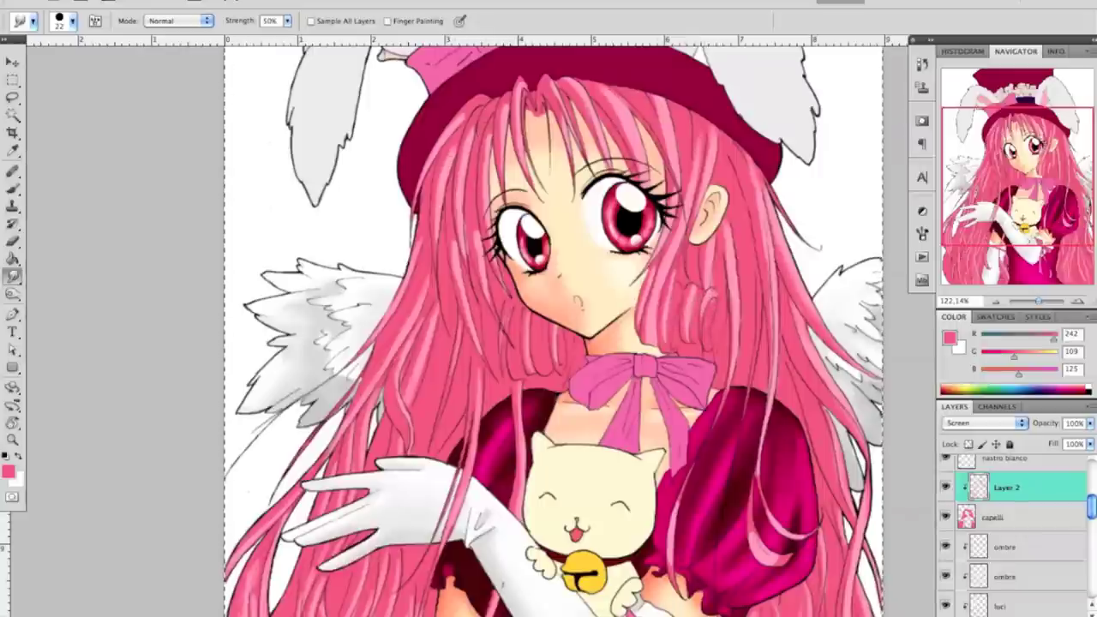
- Set the new clipped hair shading layer to Multiply
scroll(548, 343, down, 1)
right_click(1007, 487)
click(984, 422)
key(b)
- Brush darker pink strands on the hair right of the face
drag(780, 225, 827, 307)
mouse_move(735, 130)
mouse_down()
mouse_move(771, 325)
mouse_move(844, 469)
mouse_up()
drag(797, 352, 831, 462)
drag(778, 249, 808, 339)
drag(726, 96, 764, 163)
mouse_move(691, 84)
mouse_down()
mouse_move(711, 204)
mouse_move(693, 230)
mouse_up()
drag(660, 226, 638, 293)
drag(707, 249, 670, 311)
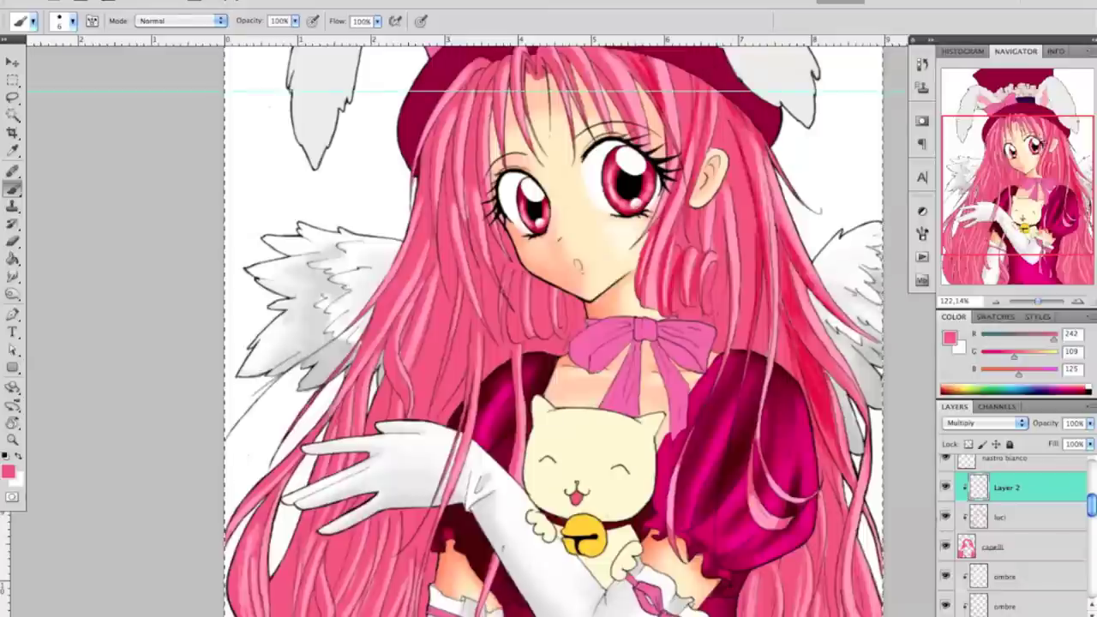
- Shade the hair under the hat brim with darker pink strands
scroll(648, 110, up, 2)
drag(649, 109, 711, 146)
drag(616, 102, 643, 197)
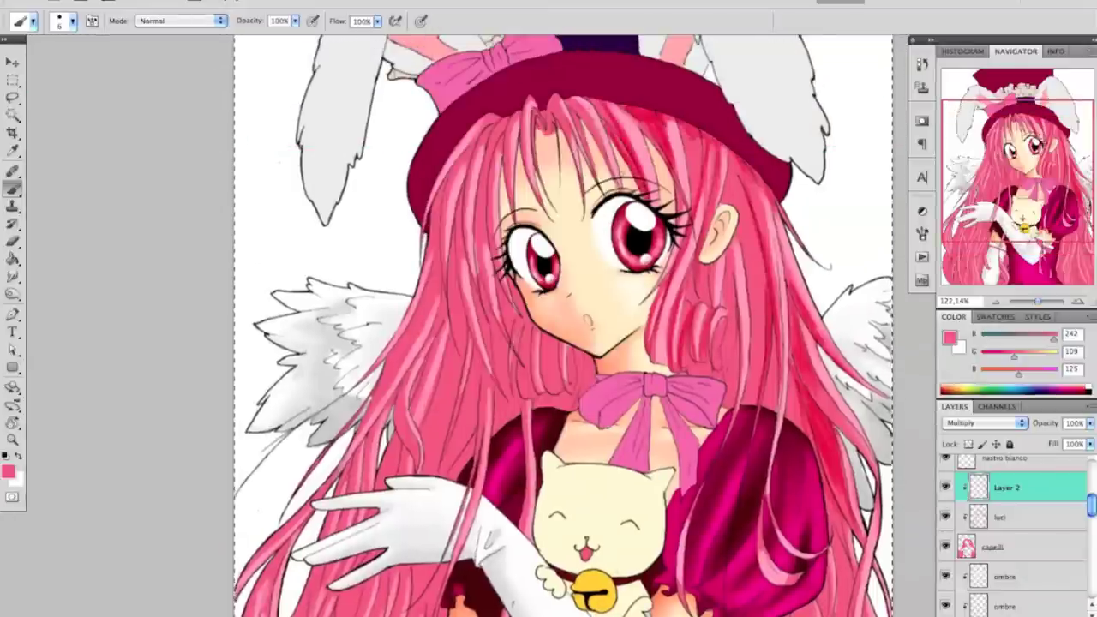
drag(583, 99, 570, 184)
drag(545, 111, 524, 184)
- Paint darker strands on the hair left of the face and near the neck
drag(510, 114, 498, 198)
drag(500, 148, 484, 269)
drag(502, 121, 490, 293)
mouse_move(497, 122)
mouse_down()
mouse_move(474, 314)
mouse_move(458, 279)
mouse_up()
drag(467, 147, 438, 292)
drag(574, 349, 579, 391)
drag(591, 351, 575, 403)
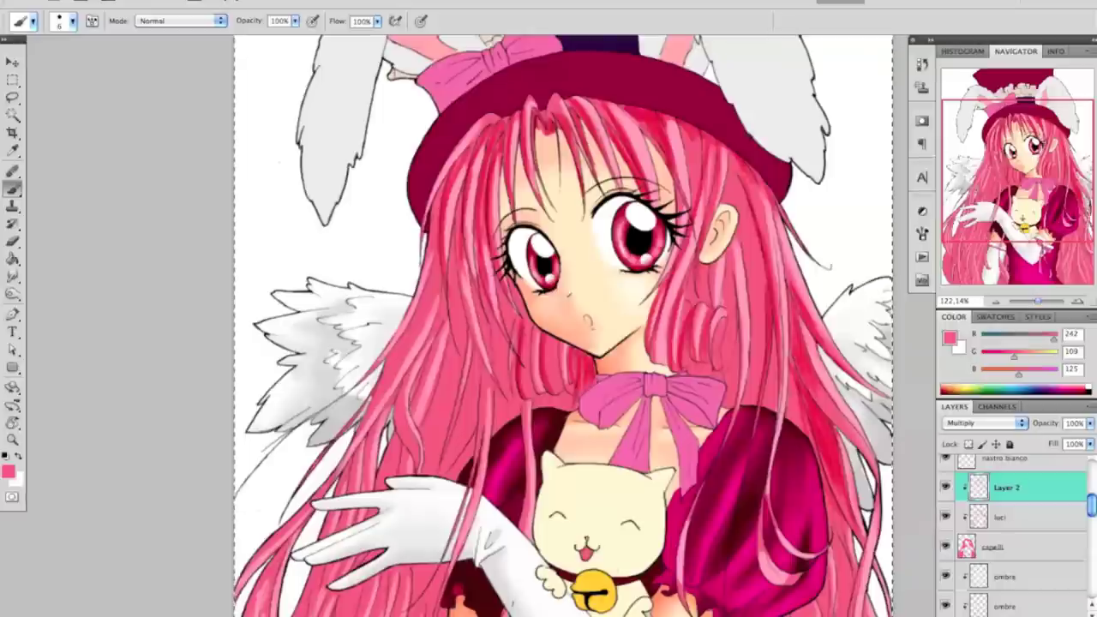
- Add darker strands right of the face and lower hair, then select the capelli layer
mouse_move(730, 256)
mouse_down()
mouse_move(747, 403)
mouse_move(733, 369)
mouse_up()
drag(700, 267, 704, 291)
drag(506, 286, 473, 387)
drag(458, 238, 451, 355)
drag(514, 343, 538, 283)
drag(556, 341, 543, 475)
drag(786, 444, 783, 485)
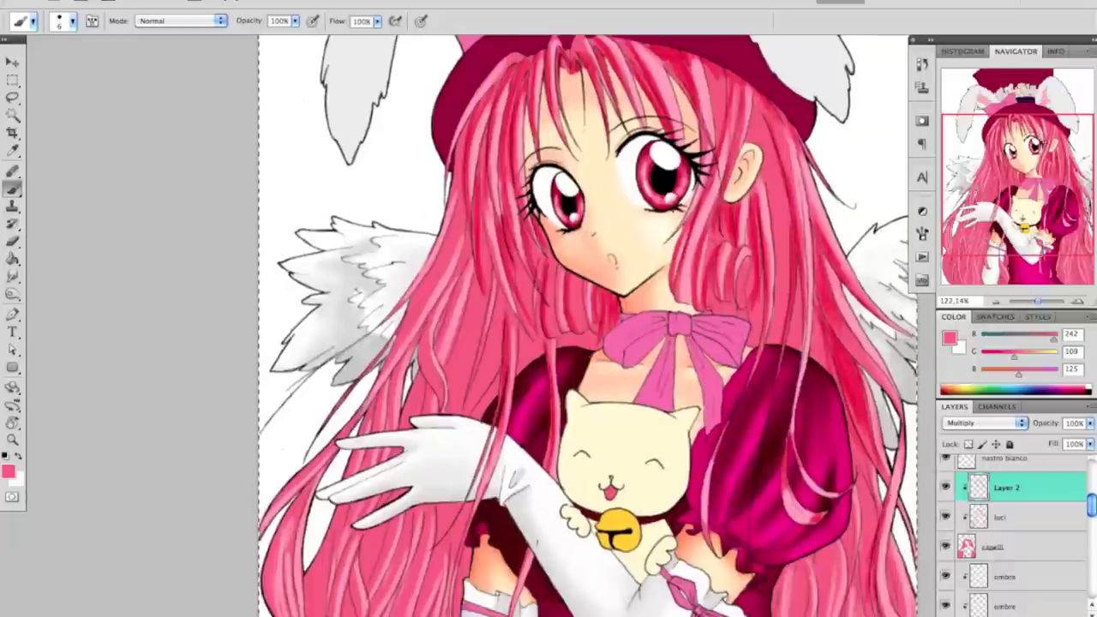
drag(836, 543, 831, 613)
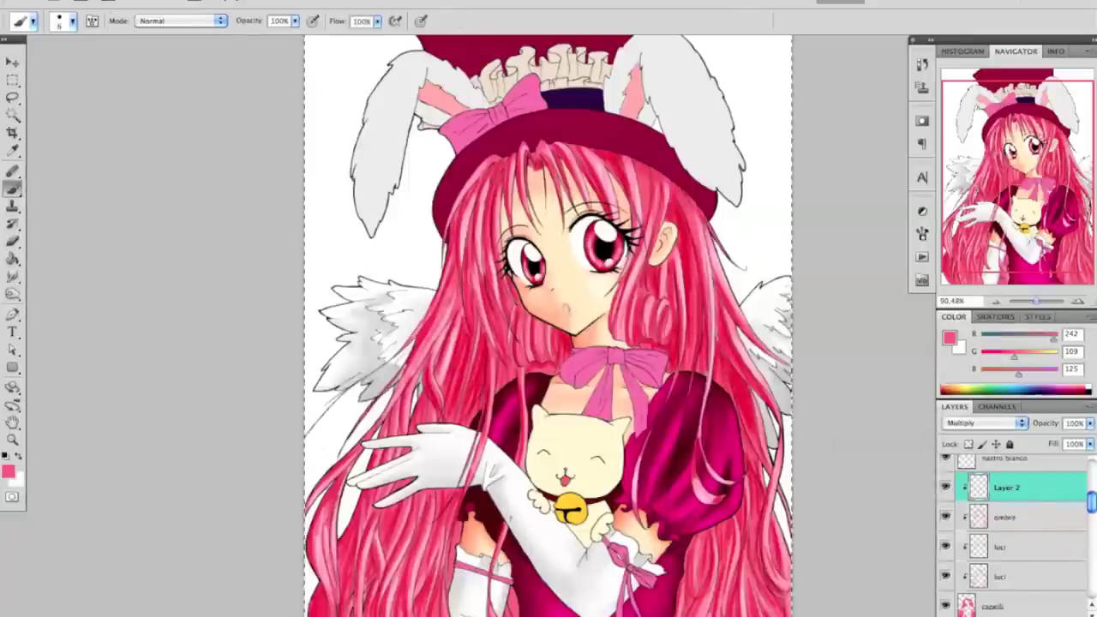
scroll(531, 326, down, 2)
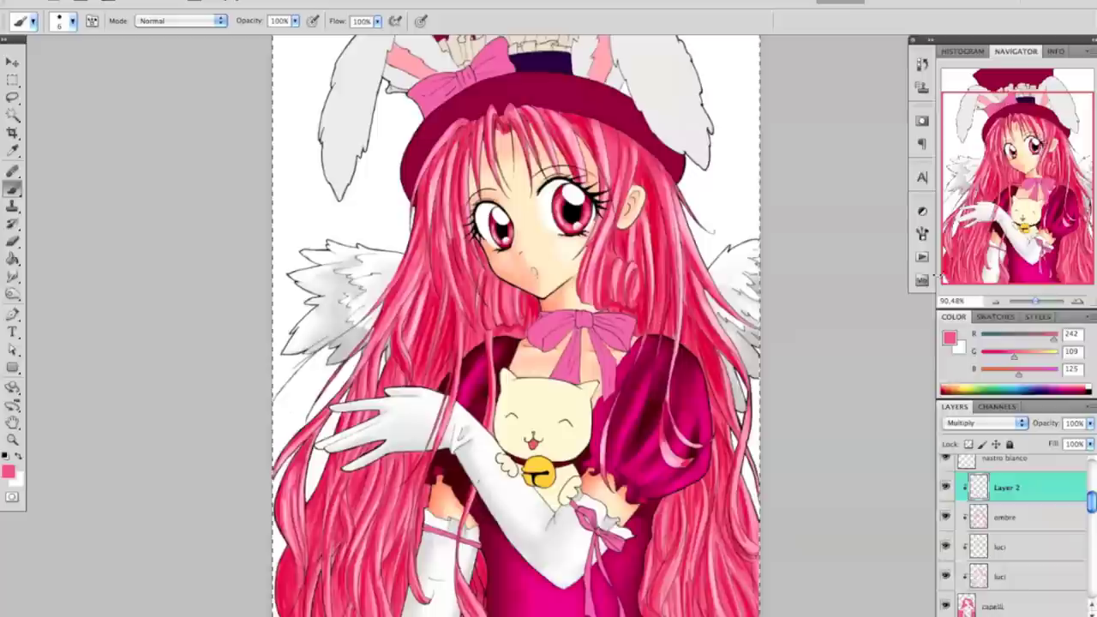
click(1005, 605)
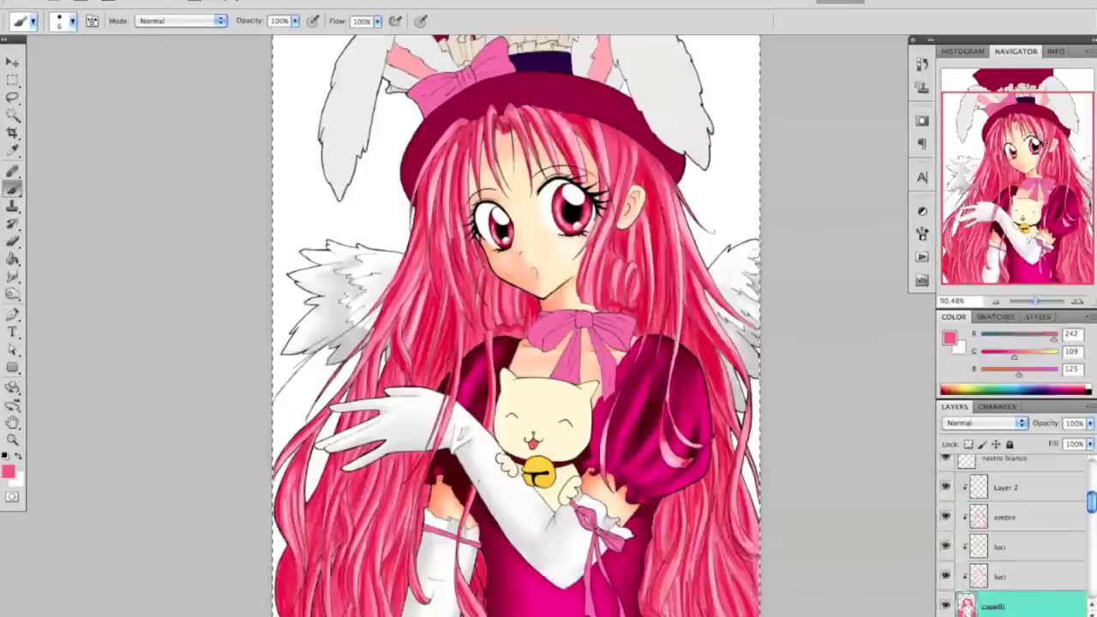
- Name the dark hair shading layer 'ombre' and make white the painting colour
click(1006, 487)
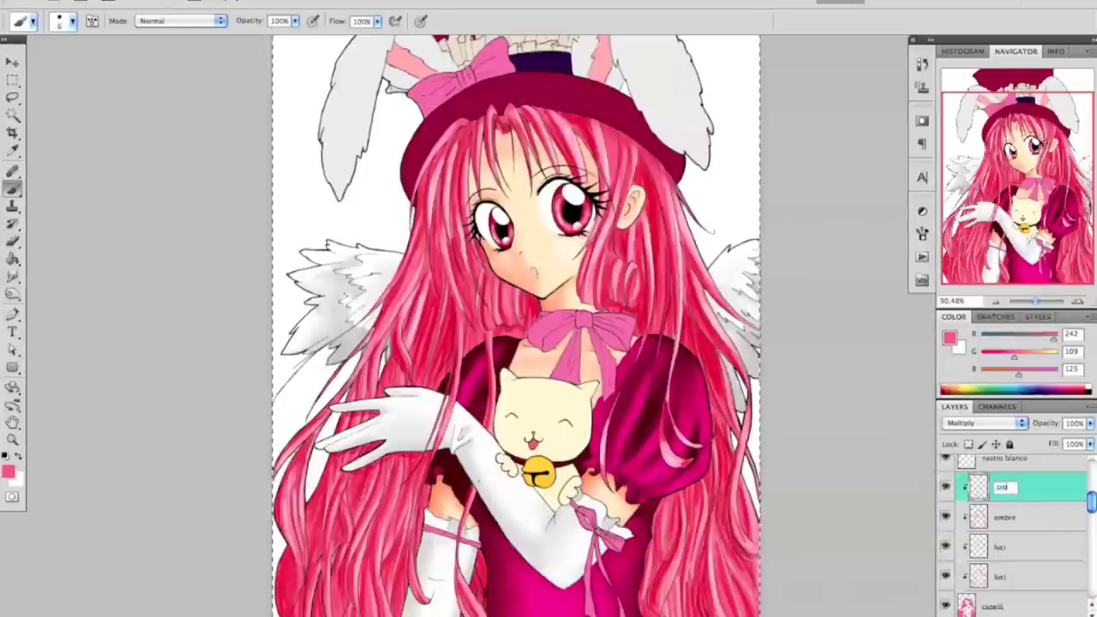
key(Escape)
key(x)
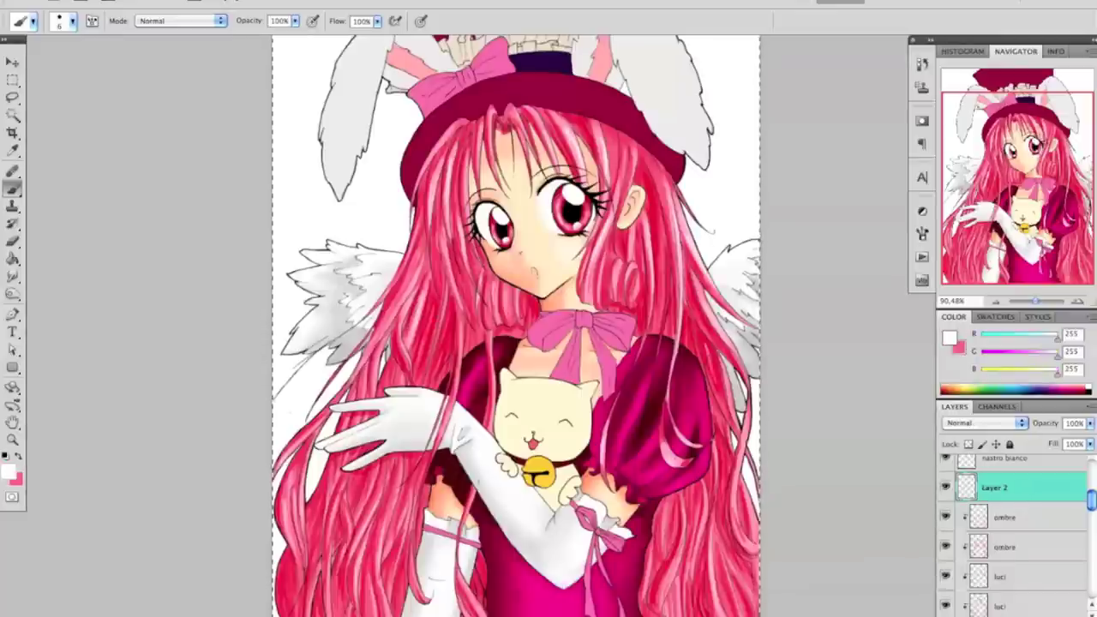
- Paint white highlights on the upper and lower hair strands
drag(457, 162, 471, 227)
drag(610, 133, 614, 197)
drag(603, 148, 631, 259)
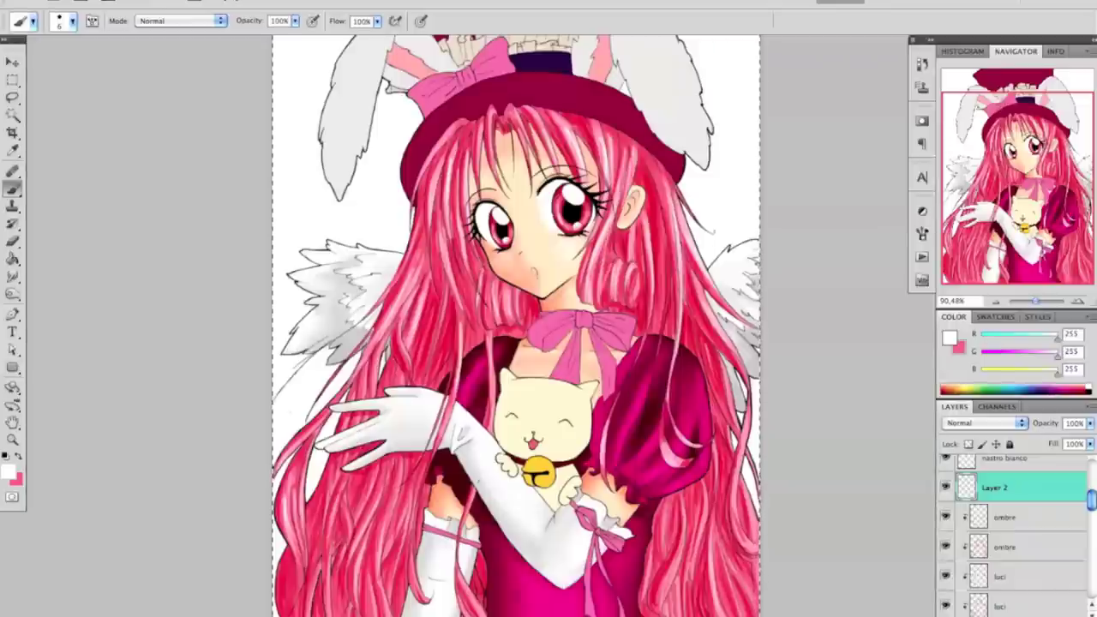
drag(370, 512, 353, 601)
drag(672, 534, 680, 567)
- Rename the white highlight layer 'riflessi' and add a new clipped layer above it
key(ctrl+minus)
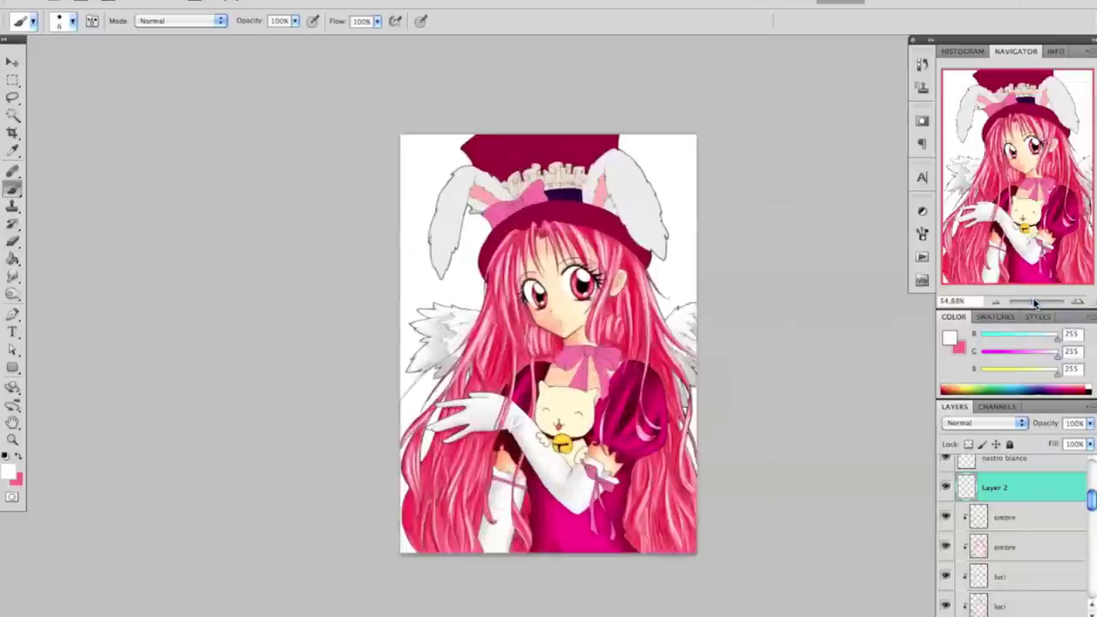
click(984, 422)
text(riflessi)
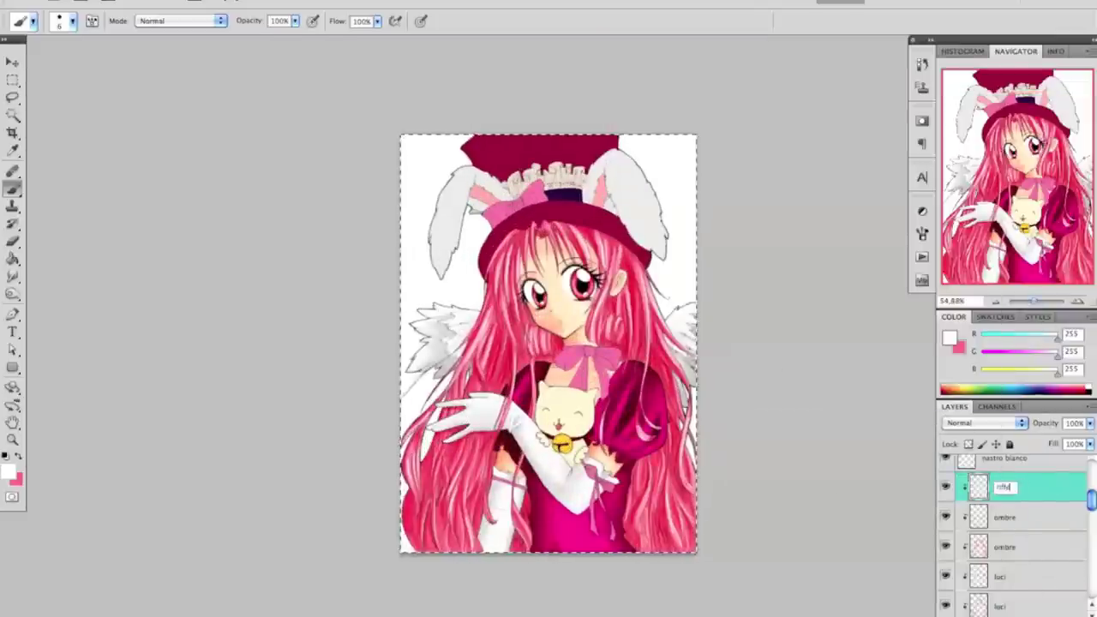
scroll(1039, 535, up, 3)
key(ctrl+shift+alt+n)
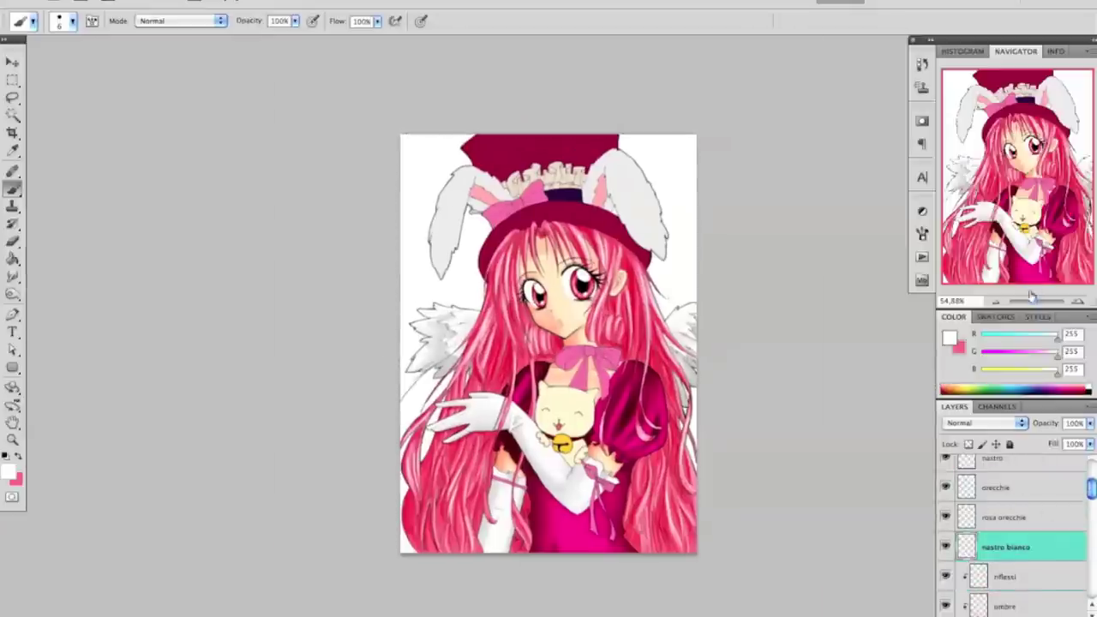
- Set the clipped layer to Screen, sample the ruffle's cream, then brush and smudge the ruffle
scroll(548, 326, up, 3)
click(984, 423)
click(967, 521)
alt+click(603, 153)
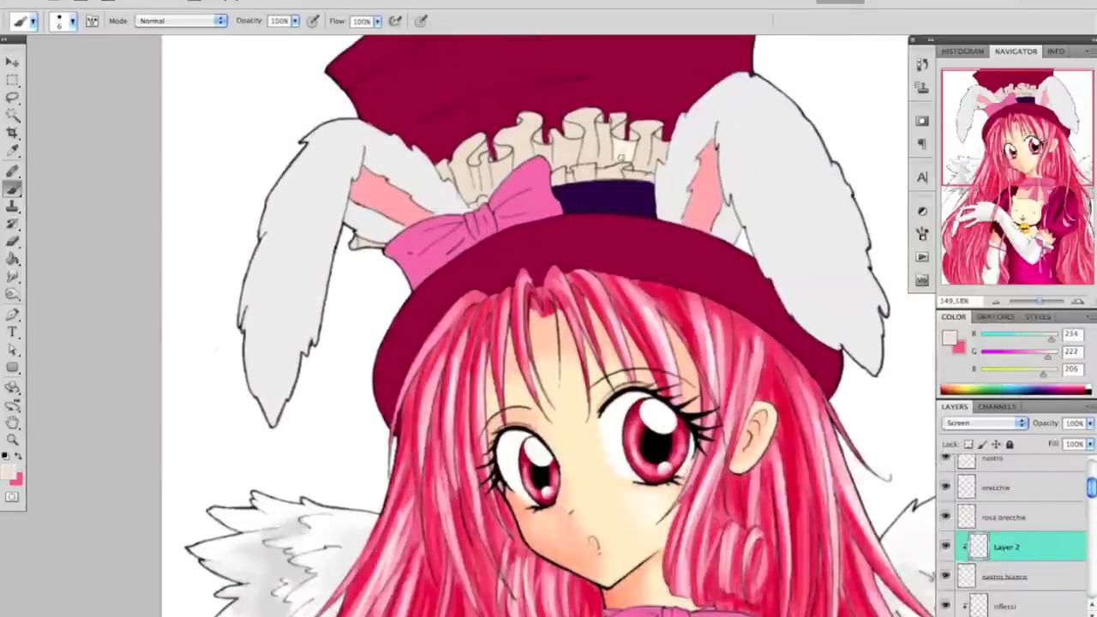
key(e)
key(b)
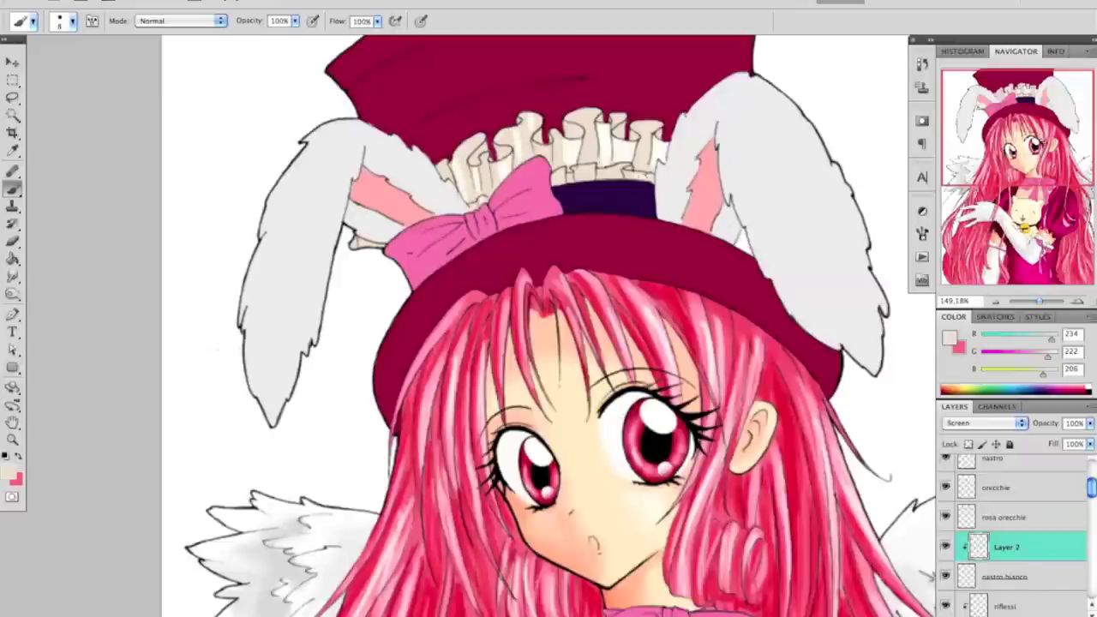
key(r)
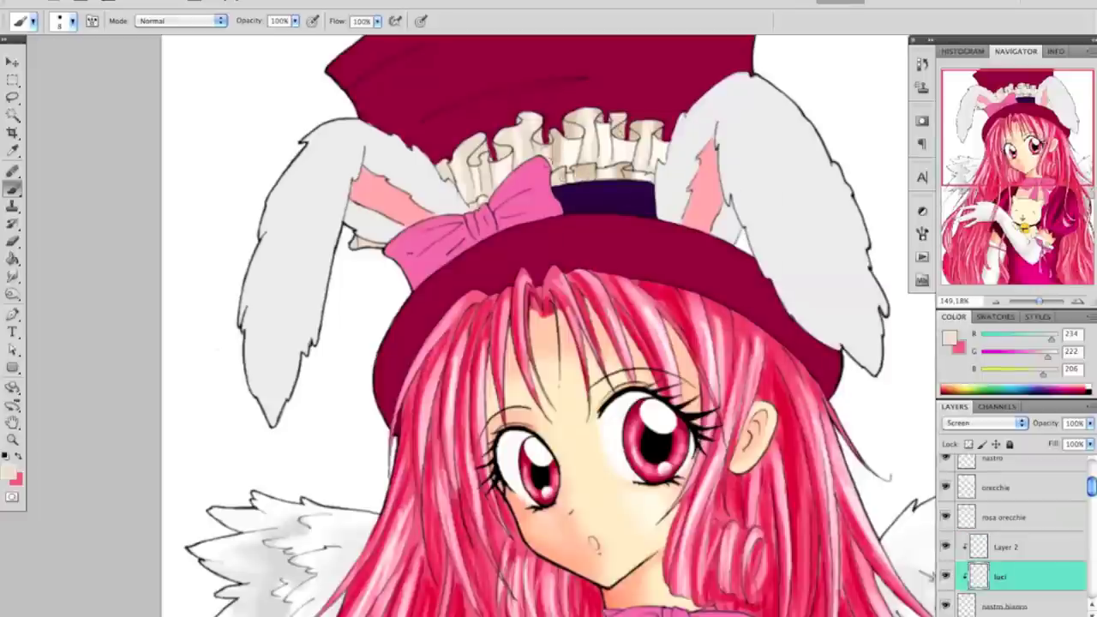
key(r)
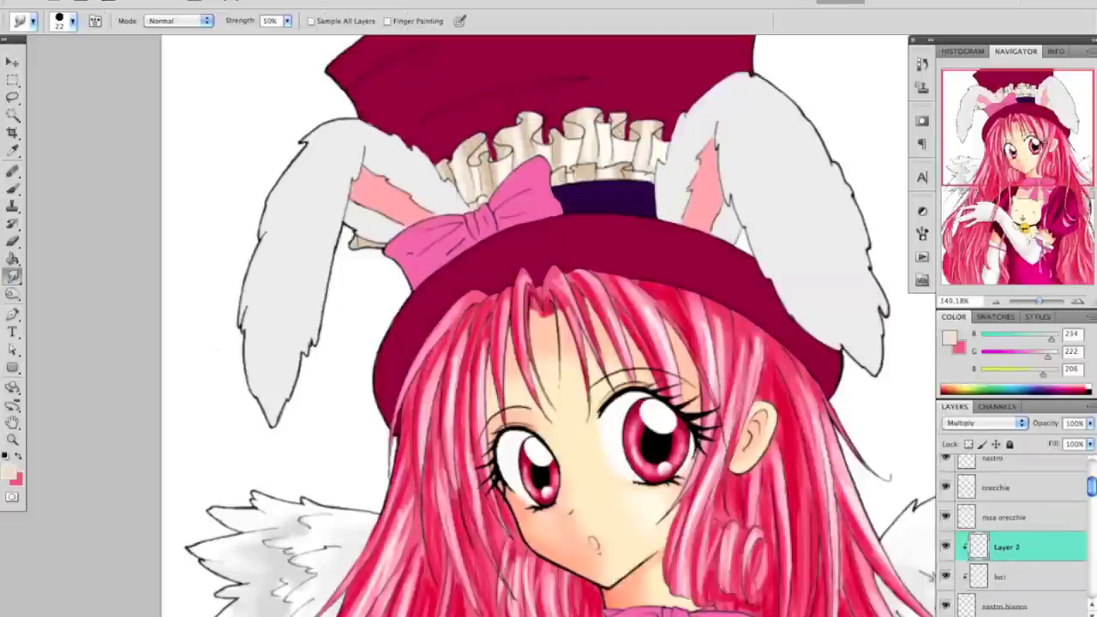
- Check the whole drawing, then clip the new layer to the rosa orecchie inner-ear layer
key(ctrl+0)
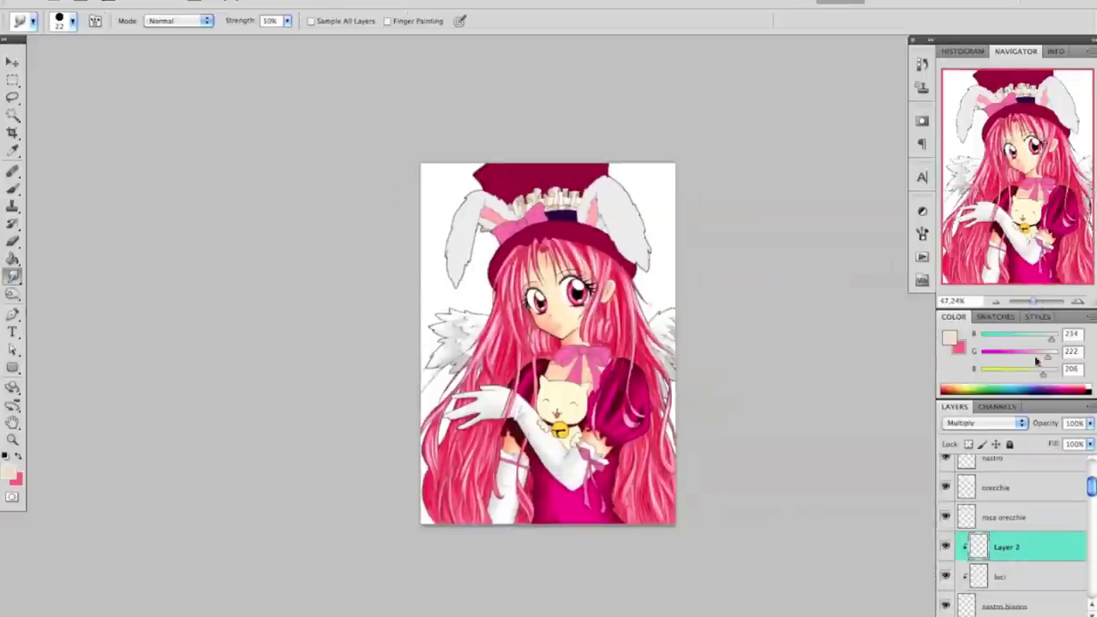
key(ctrl+plus)
right_click(1002, 517)
click(911, 467)
key(b)
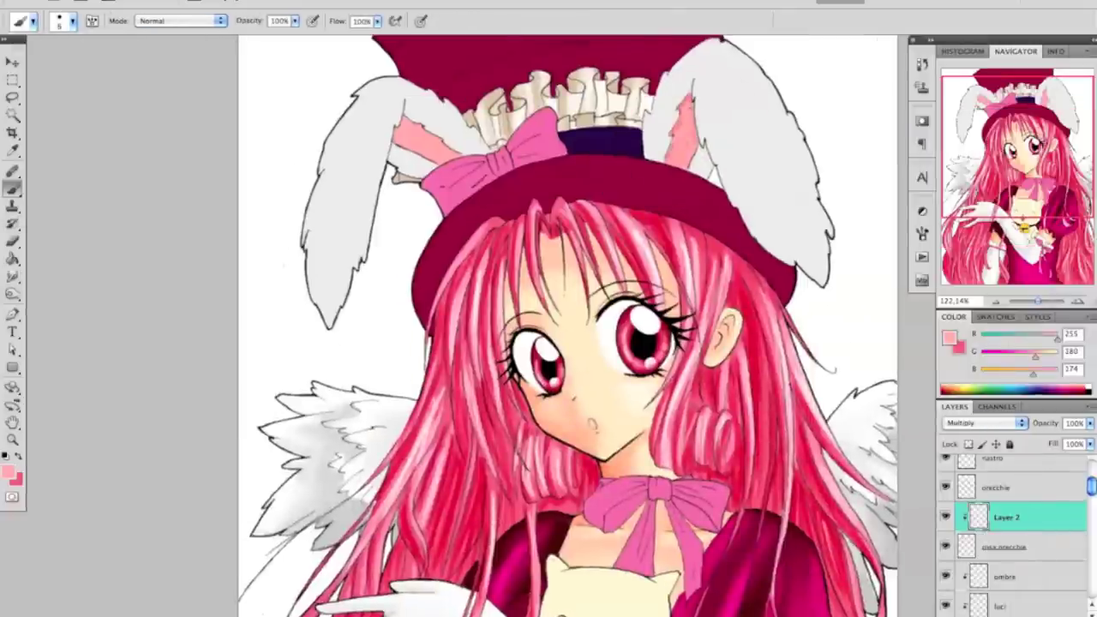
- Set the ear layer to Screen and brush, smudge and erase its paint
key(r)
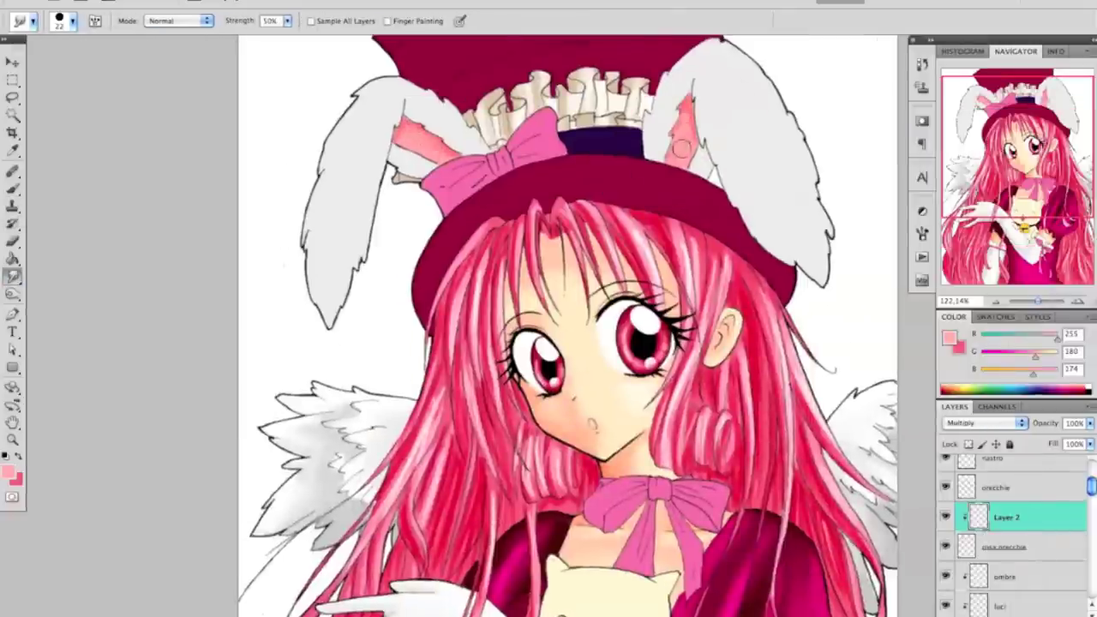
click(1037, 517)
text(ombre)
click(983, 423)
click(959, 519)
key(b)
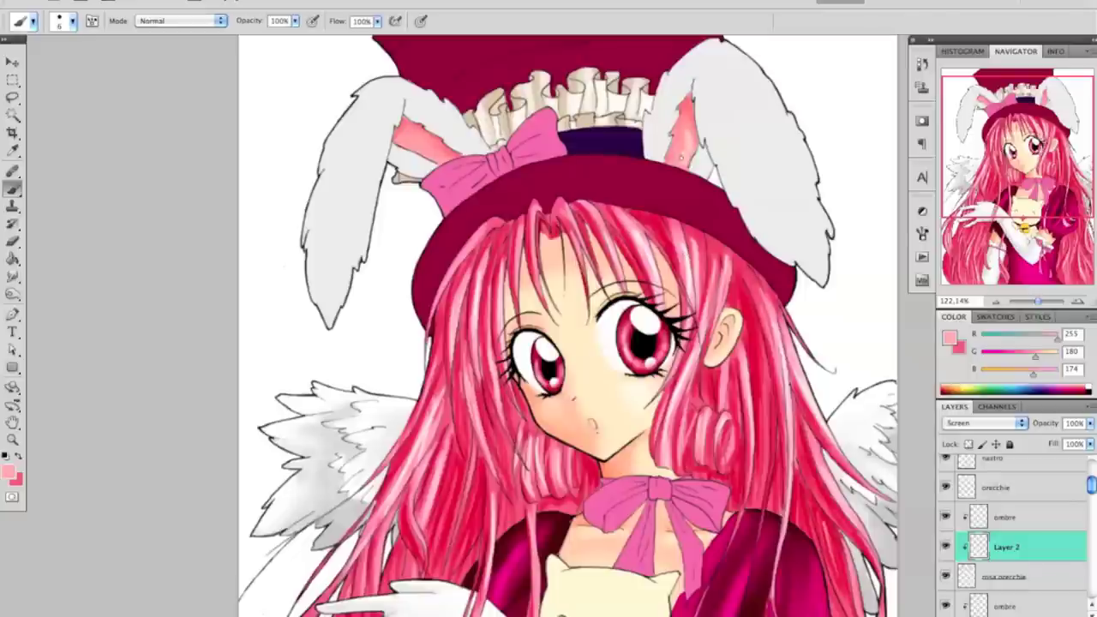
key(r)
key(e)
key(r)
key(e)
key(r)
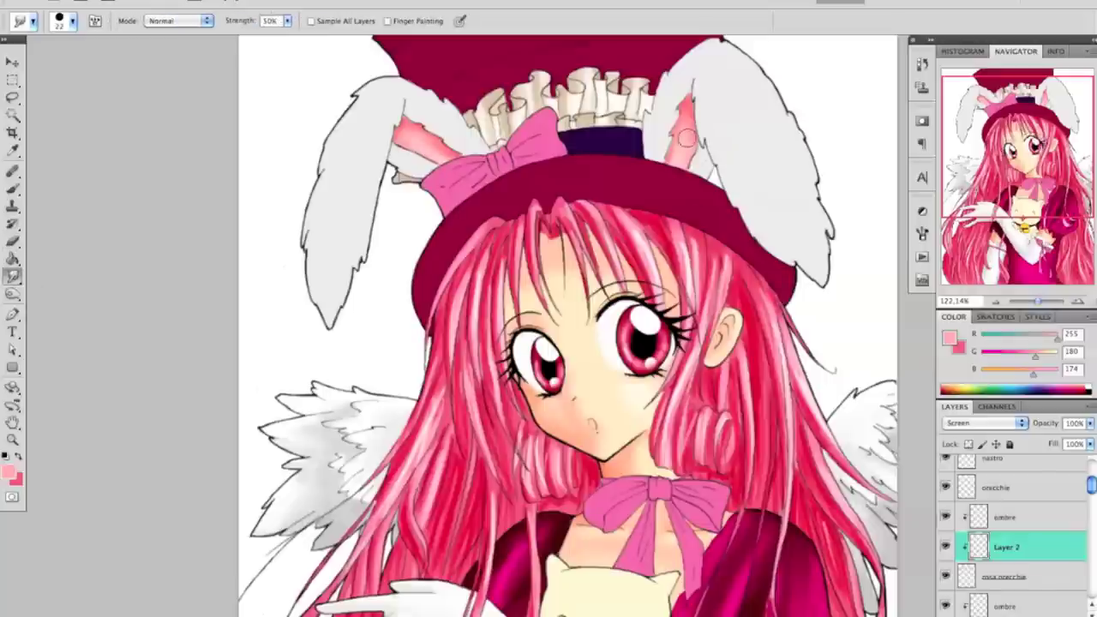
- Add a new Screen layer and paint smudged white highlights on the right bunny ear
key(ctrl+shift+alt+n)
click(984, 422)
click(979, 517)
key(b)
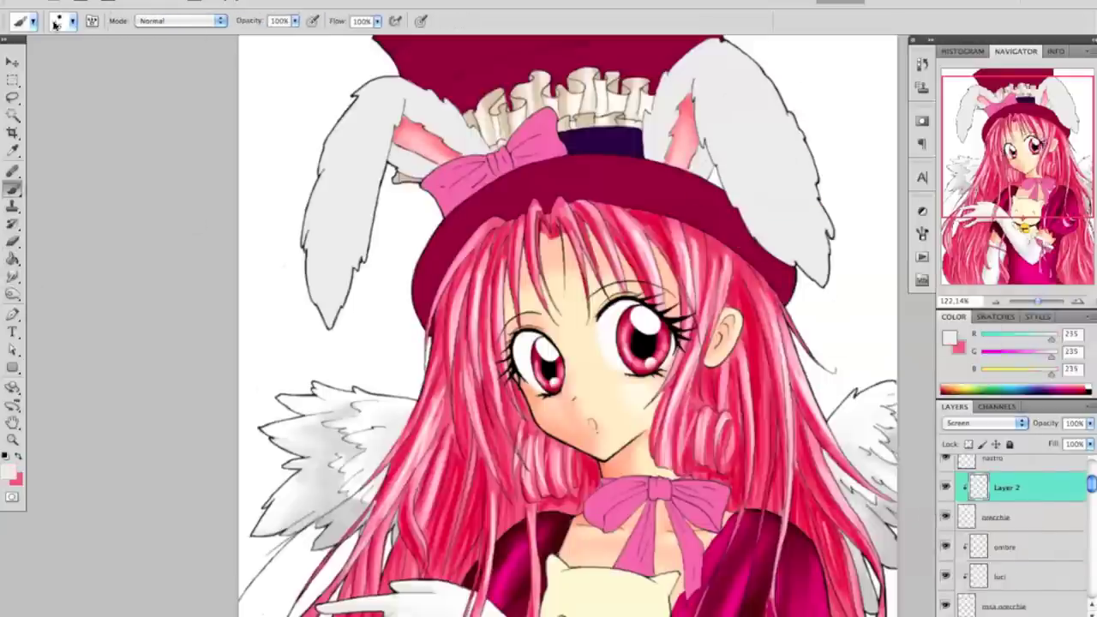
mouse_move(771, 128)
mouse_down()
mouse_move(788, 221)
mouse_move(724, 64)
mouse_up()
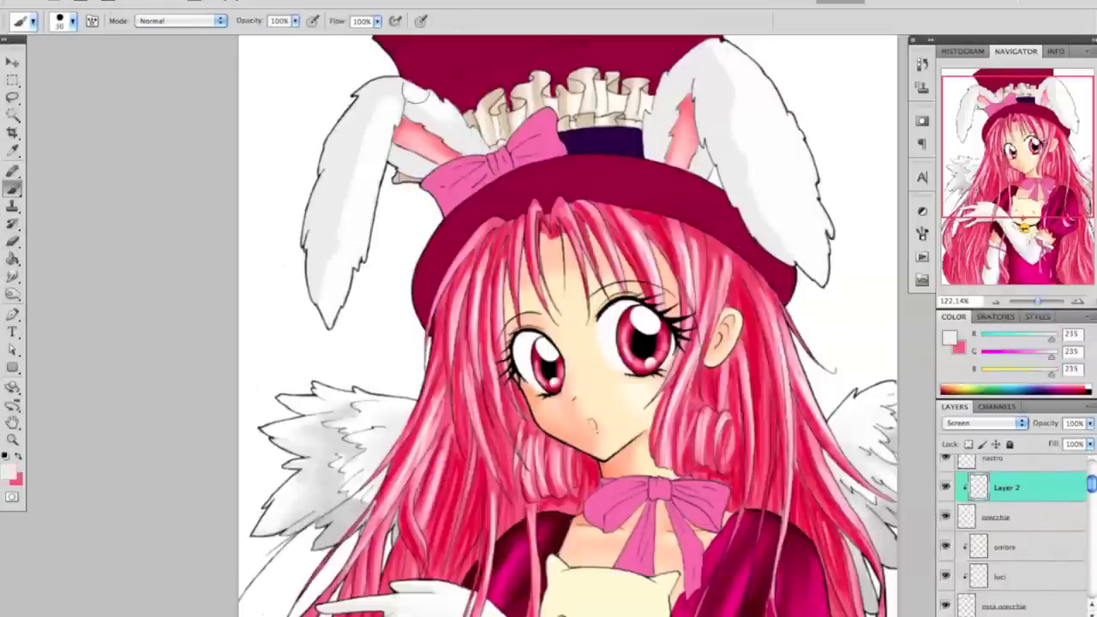
key(r)
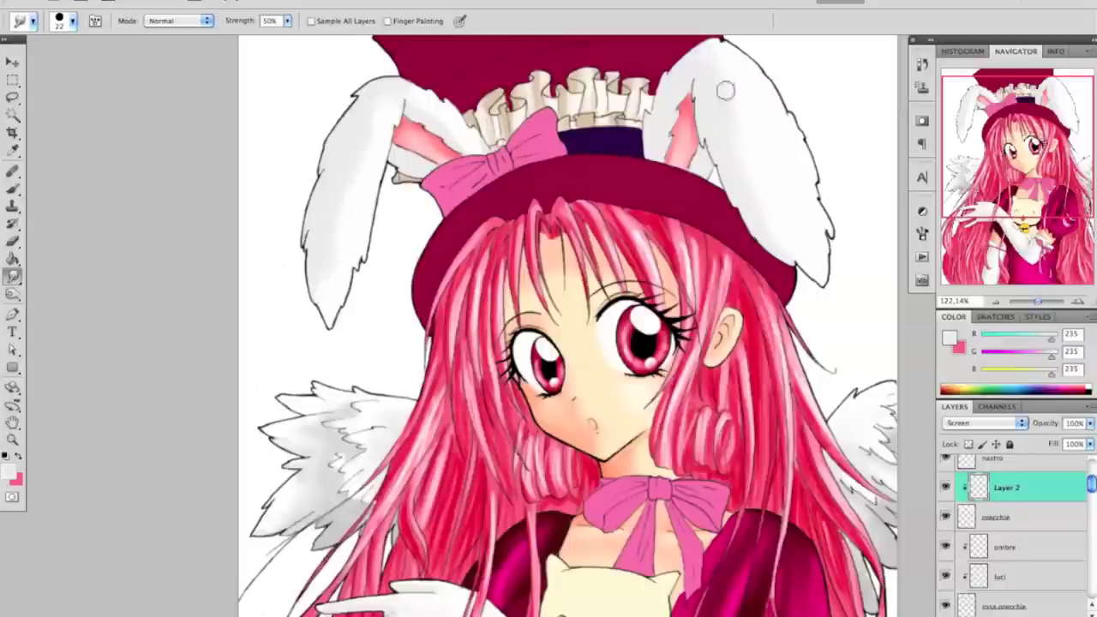
- Move the luci layer beneath Layer 2 and make luci the active layer
drag(998, 512, 998, 517)
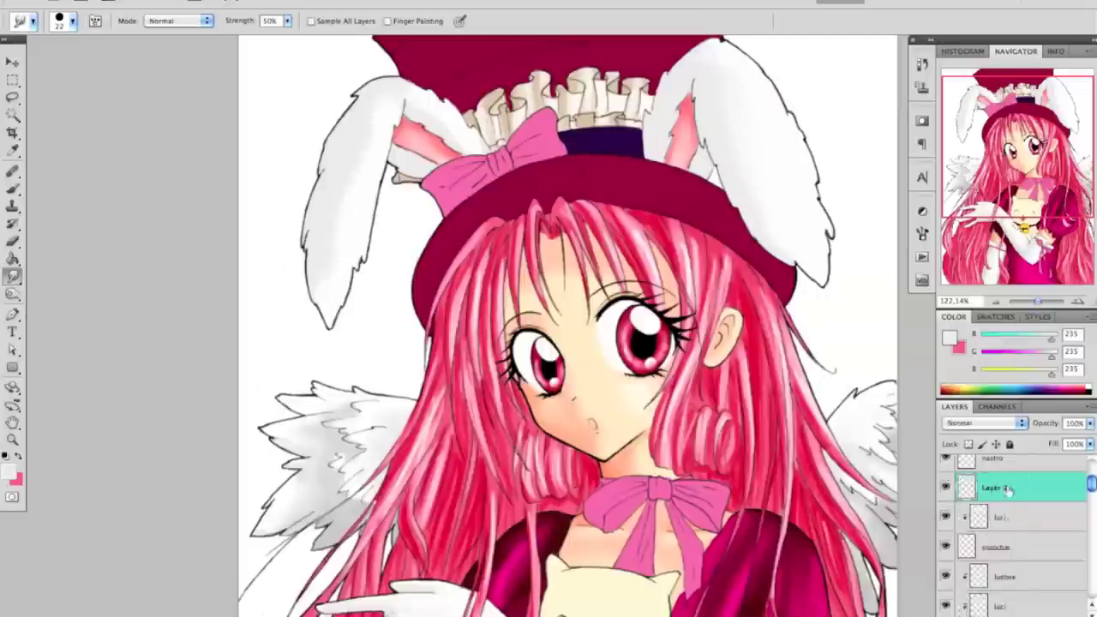
key(b)
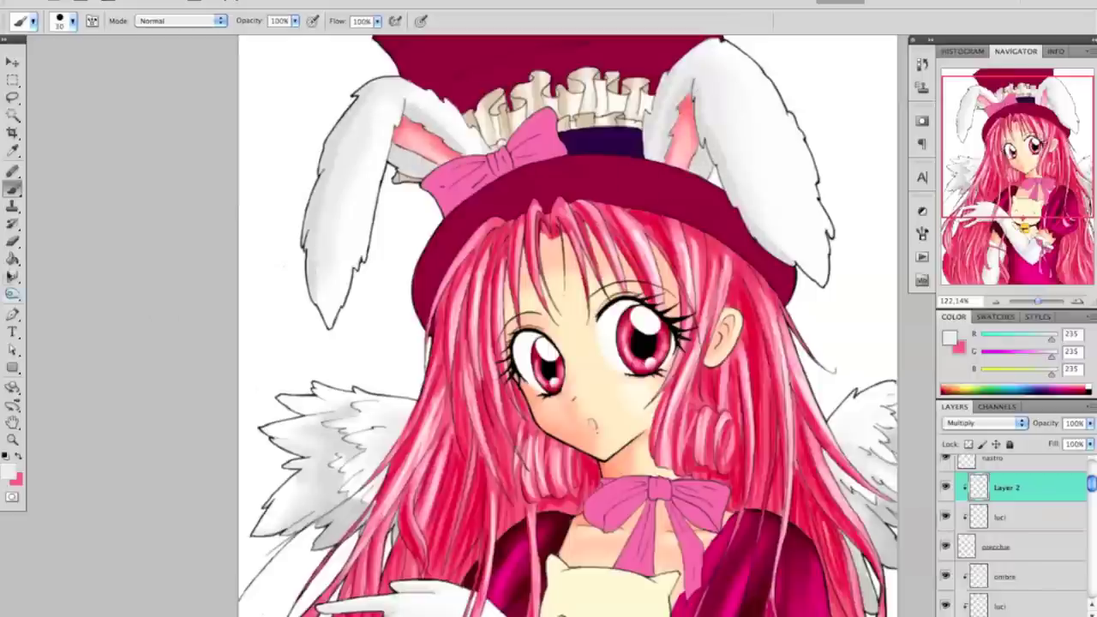
key(r)
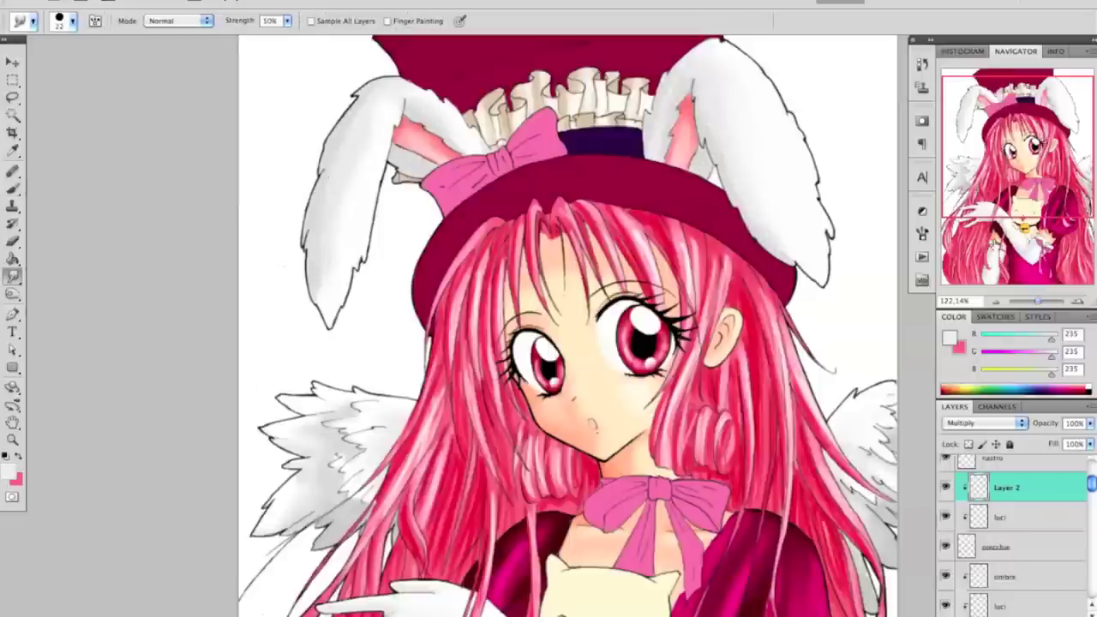
click(999, 521)
drag(1038, 301, 1039, 301)
- Clip Layer 2 and luci to the layers below, using Screen and Multiply blending
click(1002, 487)
scroll(1027, 602, up, 2)
key(ctrl+alt+g)
click(985, 423)
click(968, 529)
alt+click(538, 190)
right_click(1007, 549)
click(895, 465)
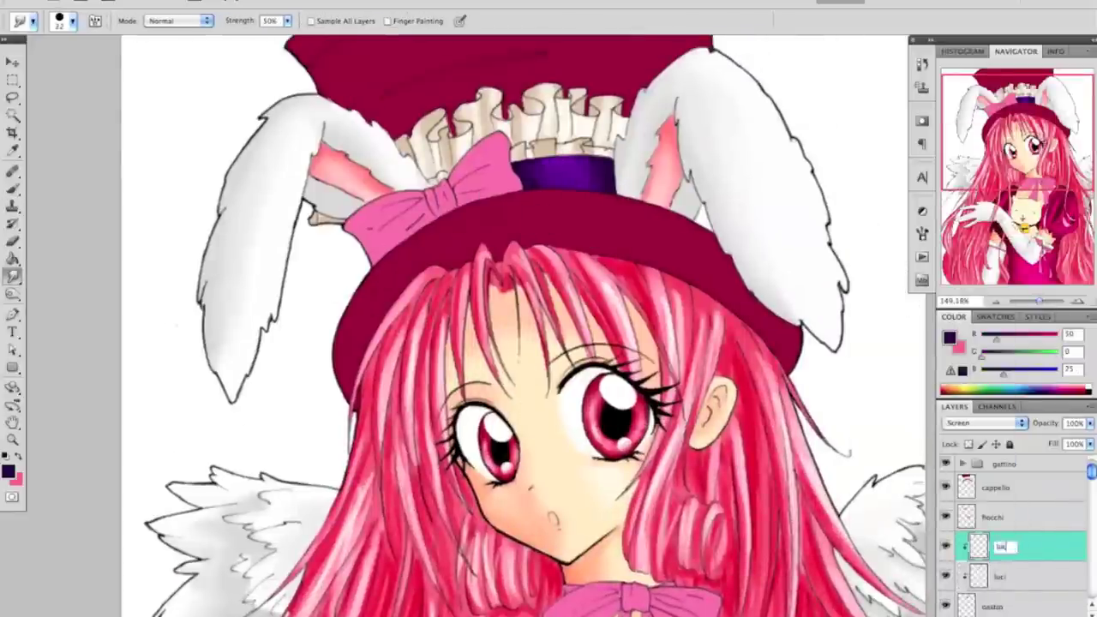
key(Return)
click(986, 423)
click(986, 324)
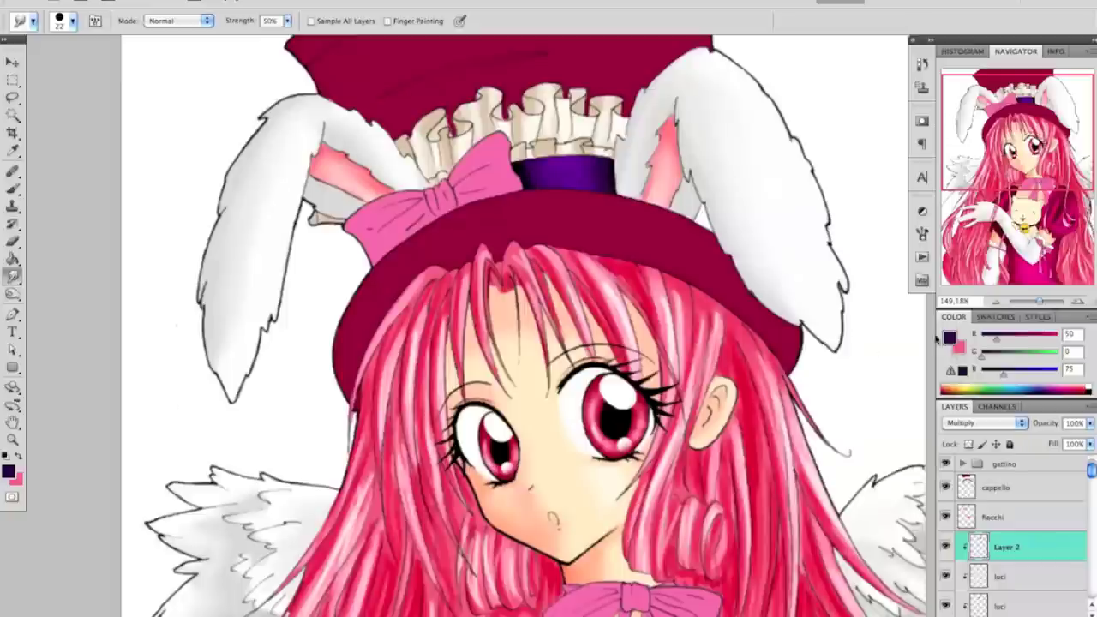
- With a 17 px brush, paint and smudge light pink highlights on the hat bow and neck ribbon
click(1019, 516)
key(b)
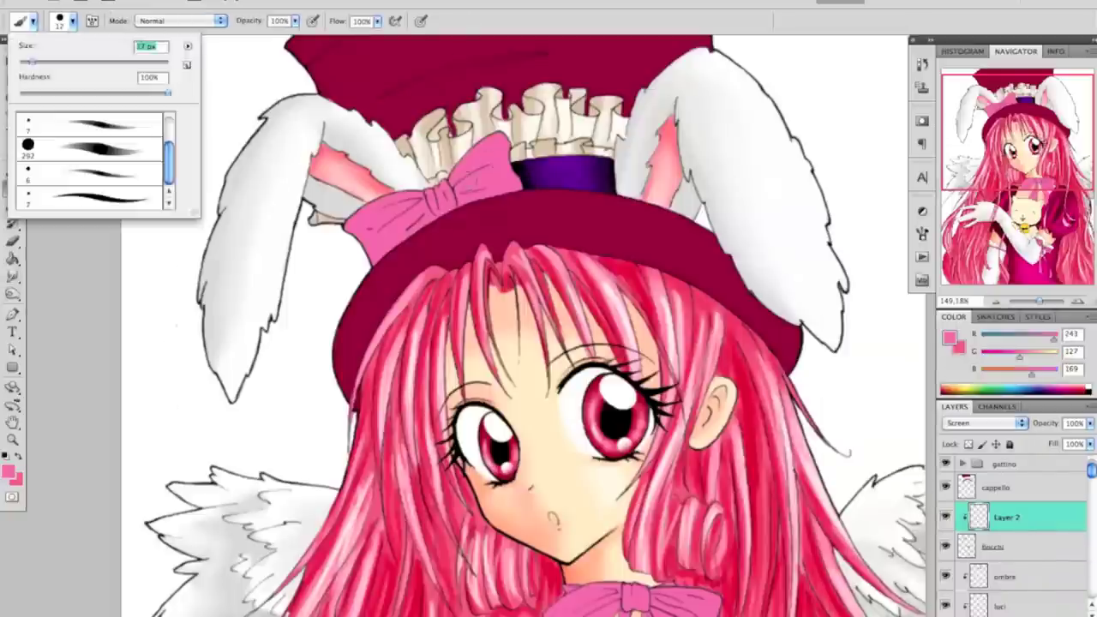
drag(463, 150, 480, 195)
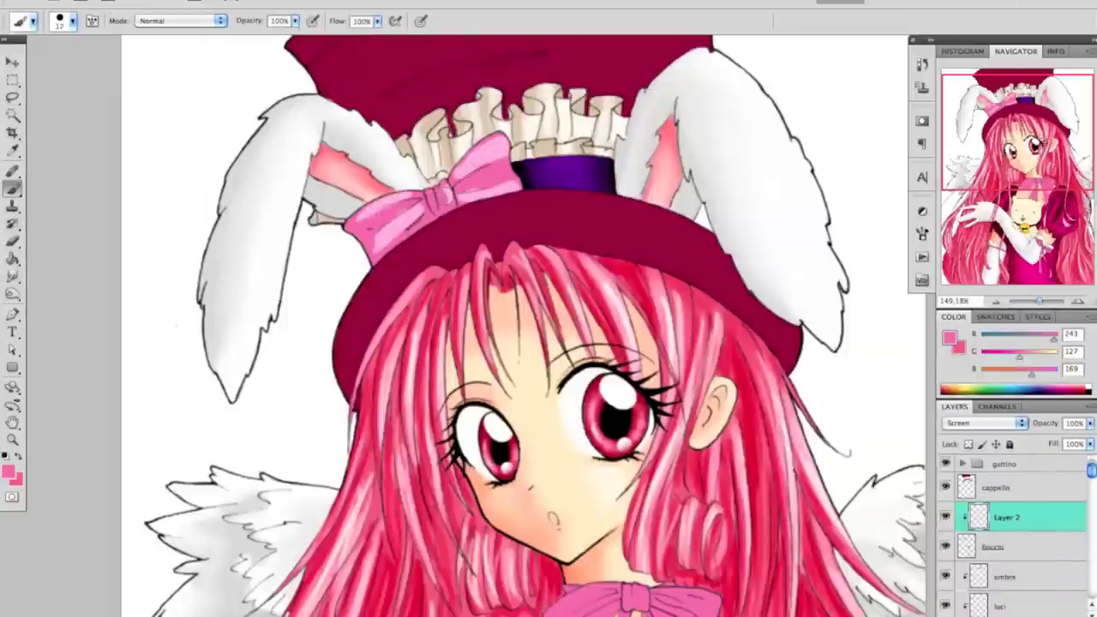
scroll(441, 193, down, 5)
drag(557, 351, 599, 403)
drag(659, 356, 711, 403)
drag(626, 351, 665, 471)
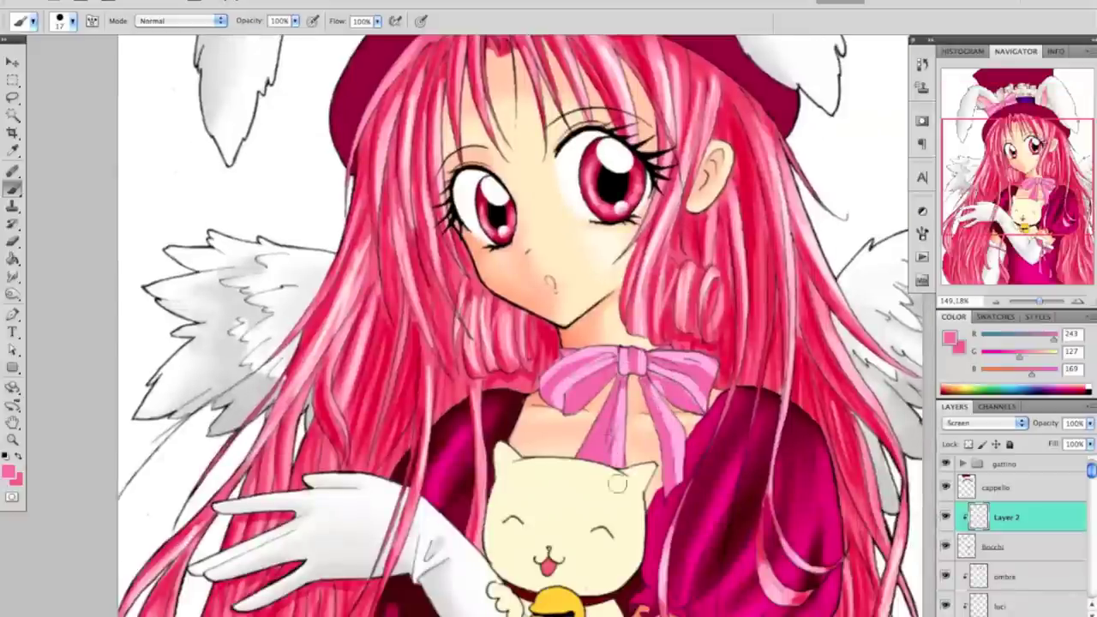
drag(600, 390, 613, 462)
key(e)
key(r)
drag(694, 360, 642, 394)
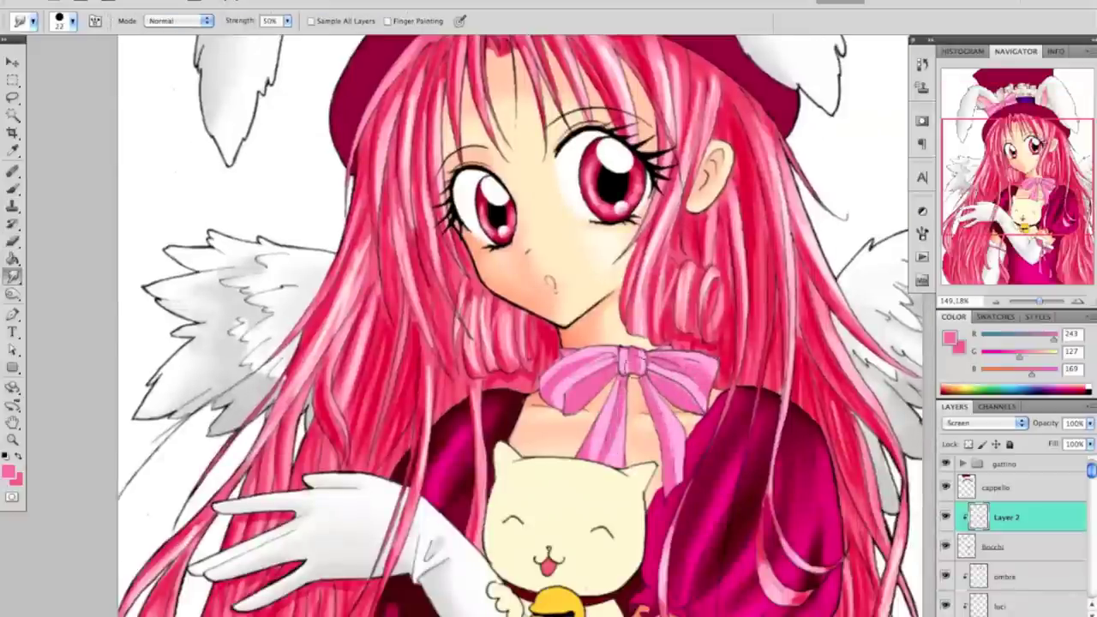
- Clip the shading layer to the layer below it
scroll(557, 377, up, 5)
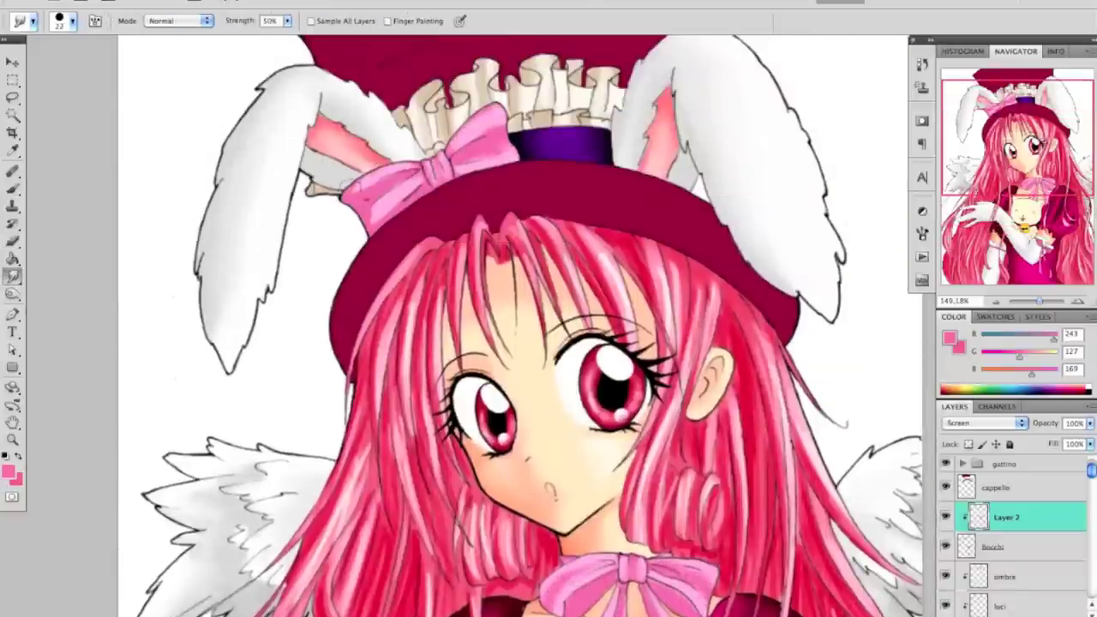
scroll(531, 342, down, 10)
key(b)
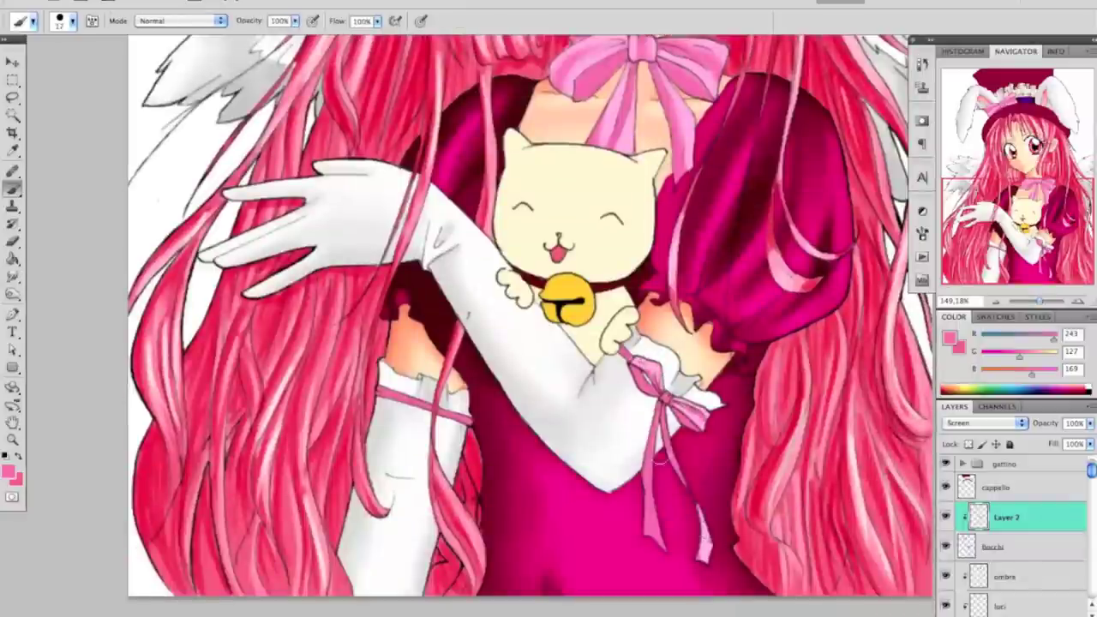
scroll(114, 257, up, 9)
key(r)
scroll(114, 257, down, 8)
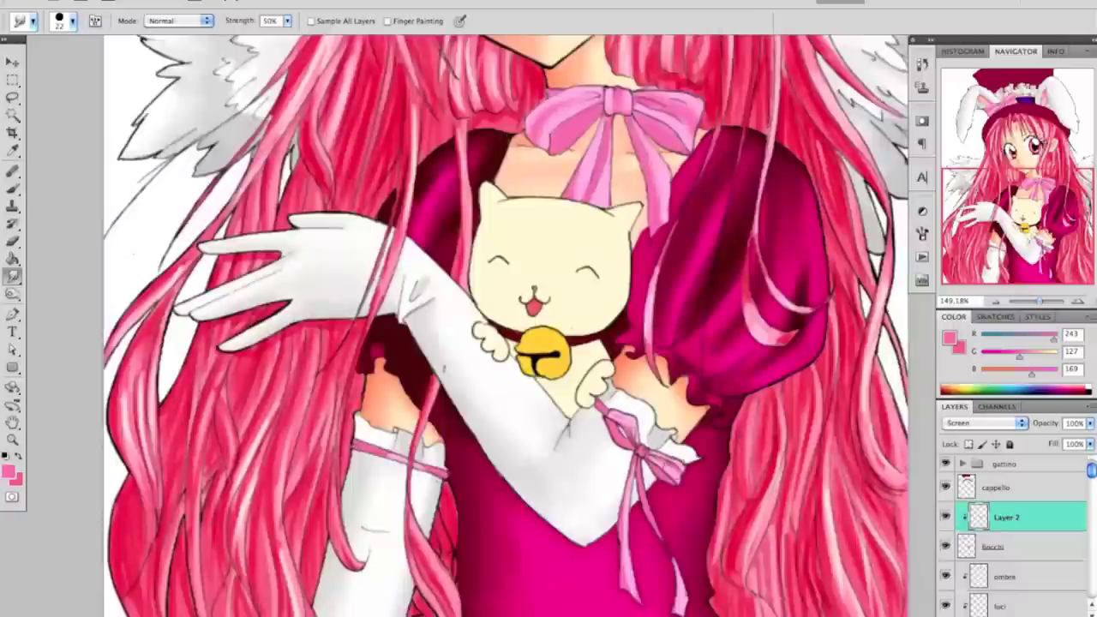
scroll(722, 420, up, 3)
scroll(722, 421, up, 6)
right_click(994, 517)
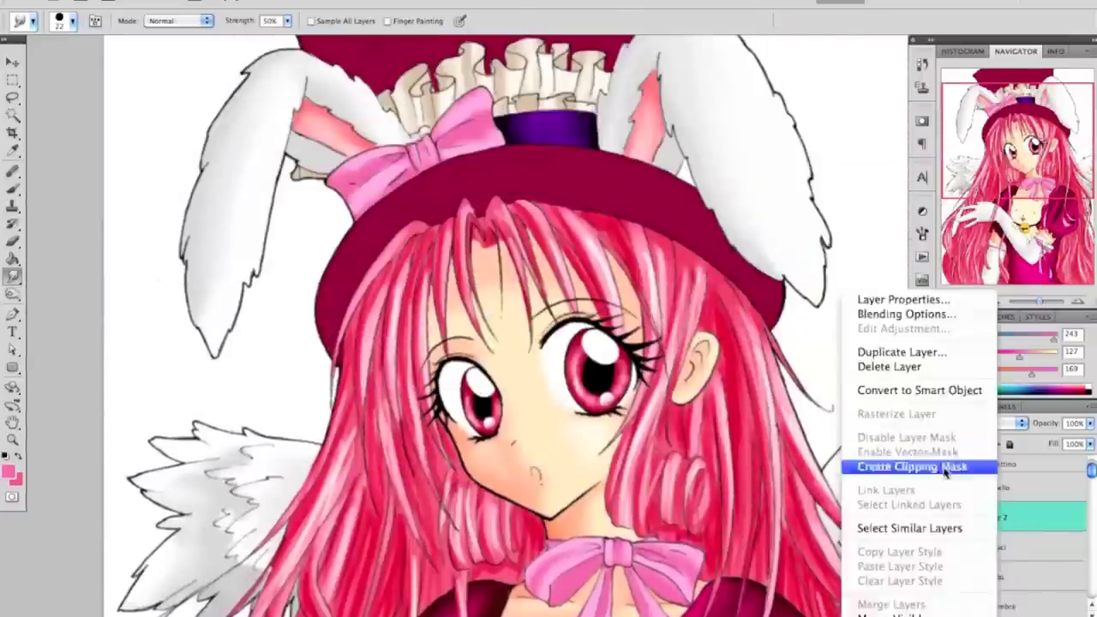
click(906, 463)
- Paint darker magenta shading across the hat bow
drag(458, 146, 497, 94)
mouse_move(424, 167)
mouse_down()
mouse_move(484, 120)
mouse_move(326, 192)
mouse_up()
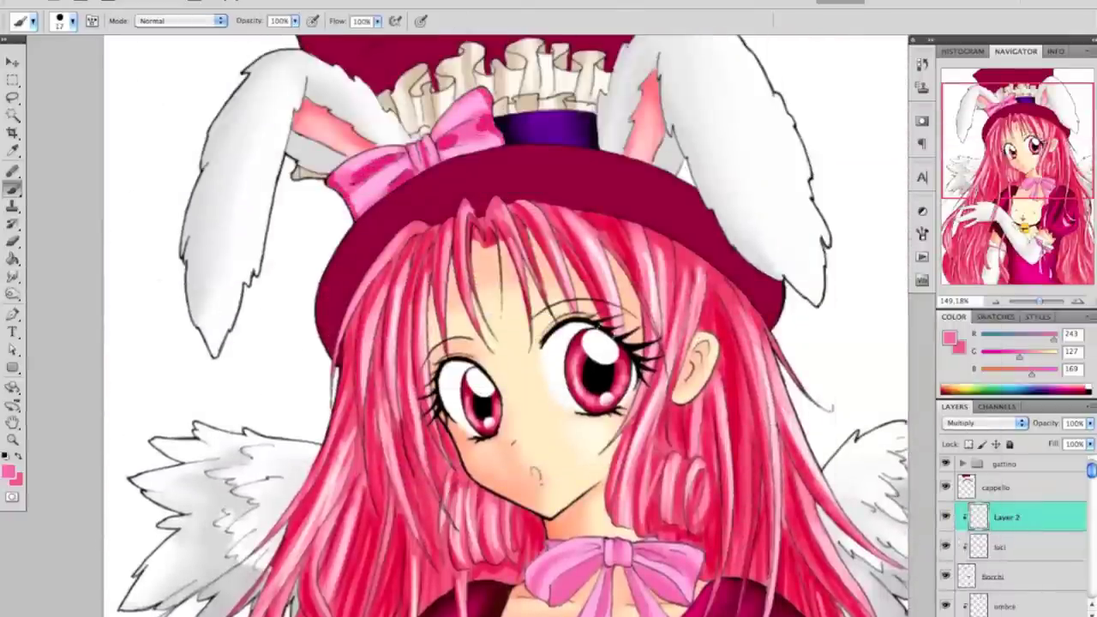
key(r)
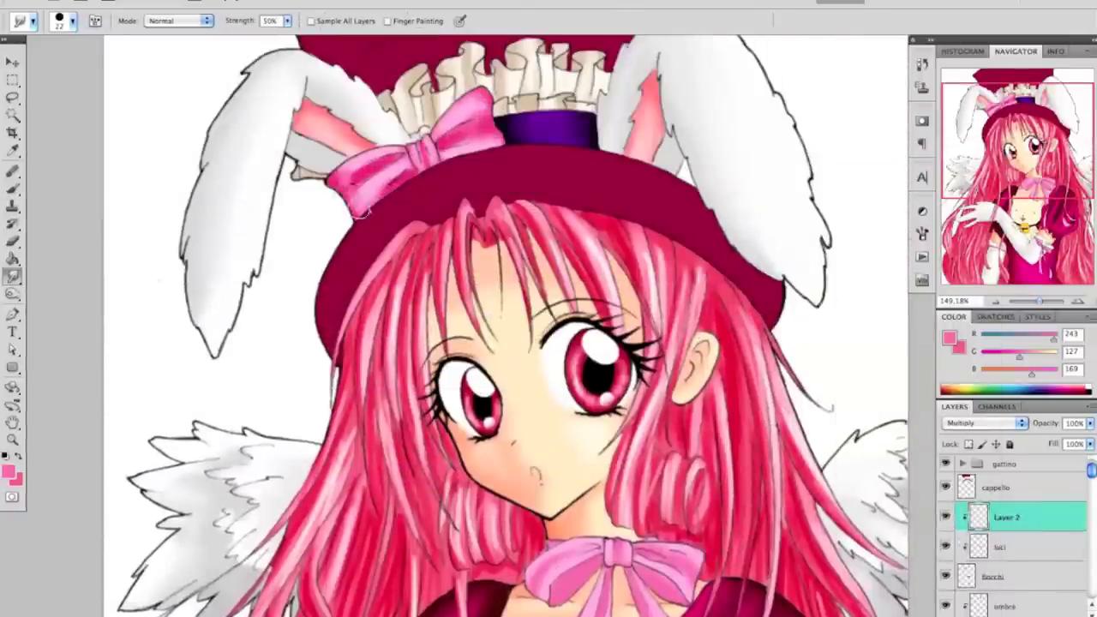
scroll(360, 189, down, 5)
key(e)
key(b)
drag(677, 270, 643, 287)
mouse_move(552, 261)
mouse_down()
mouse_move(587, 287)
mouse_move(651, 394)
mouse_up()
scroll(506, 326, down, 3)
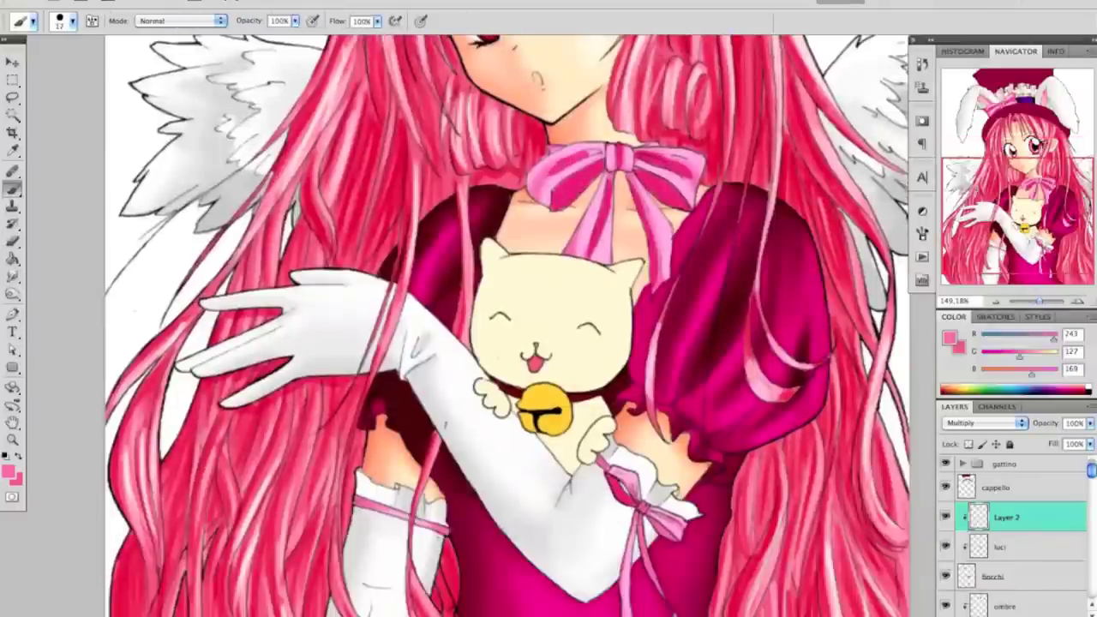
scroll(506, 326, down, 2)
- Smudge the magenta shading smooth and lower the luci layer's opacity to 76%
key(r)
key(b)
key(r)
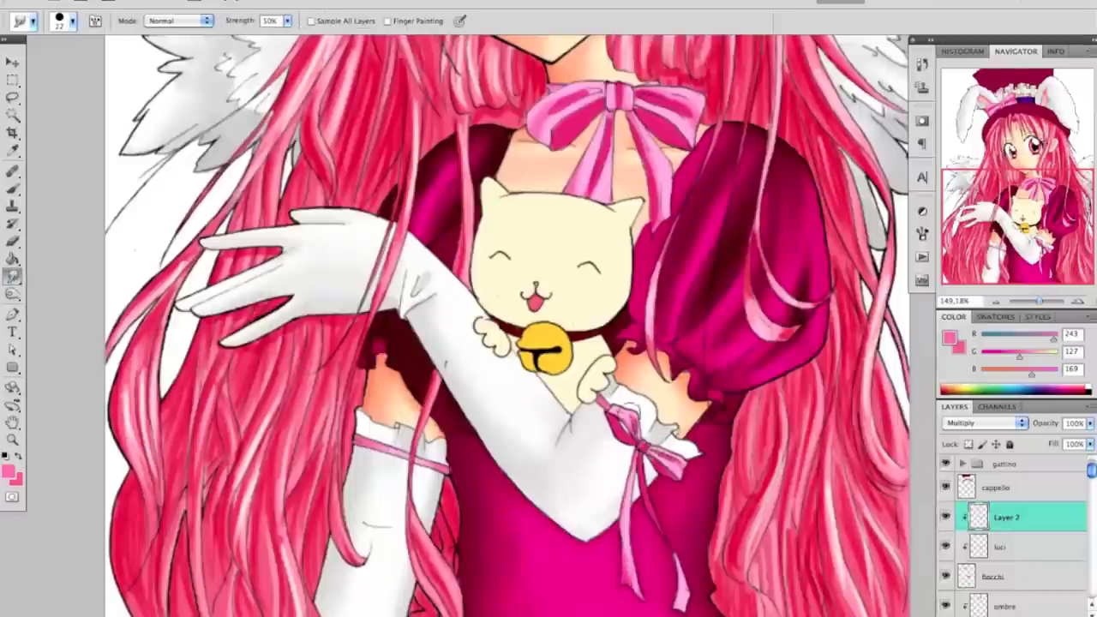
scroll(600, 437, up, 3)
key(e)
key(r)
key(e)
key(r)
scroll(554, 230, up, 5)
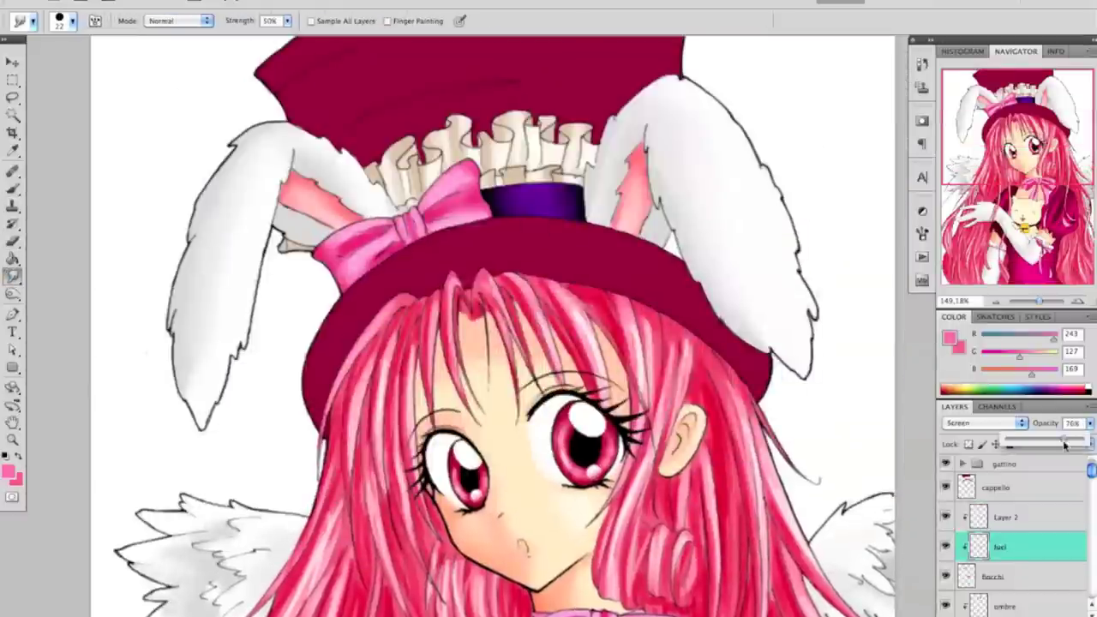
drag(554, 230, 542, 267)
key(e)
key(r)
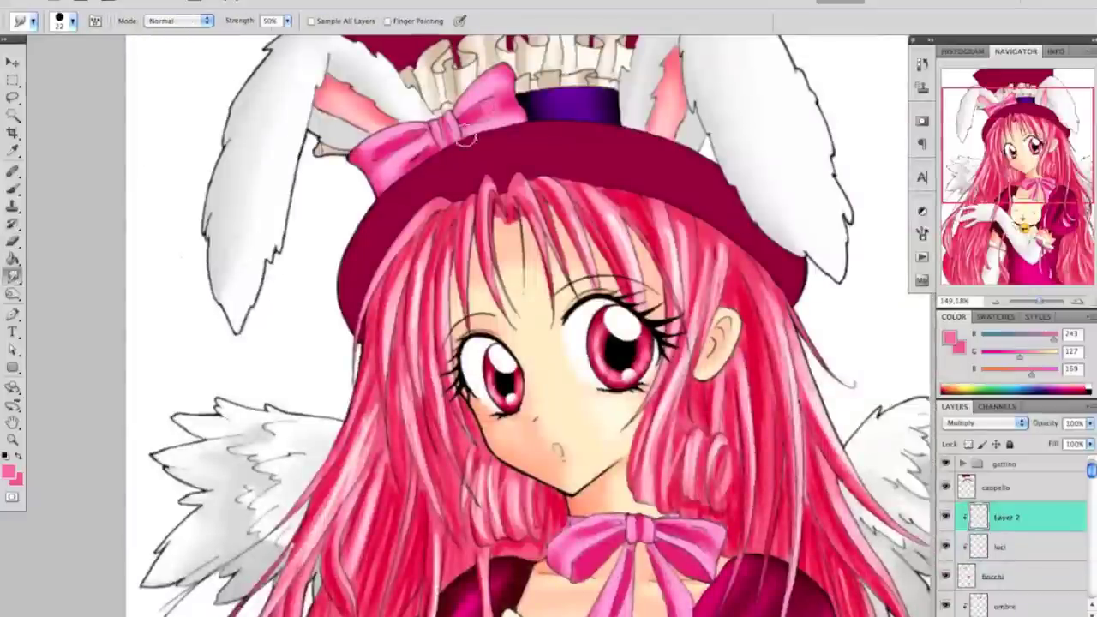
drag(1039, 300, 1038, 300)
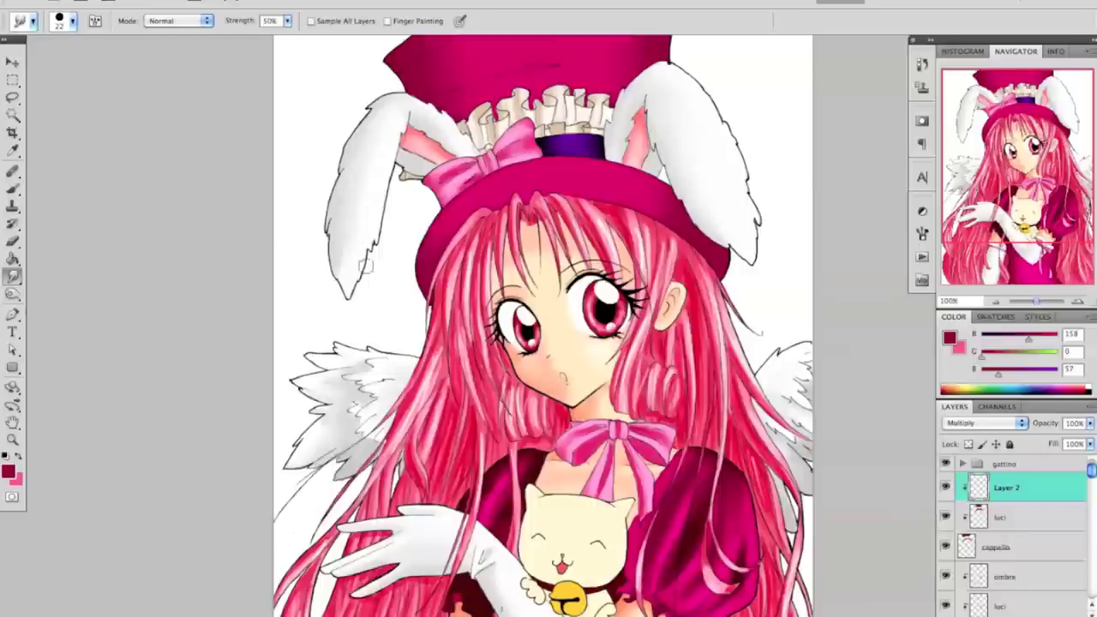
- Keep Layer 2 on Multiply and darken the left hair edge below the hat
click(967, 424)
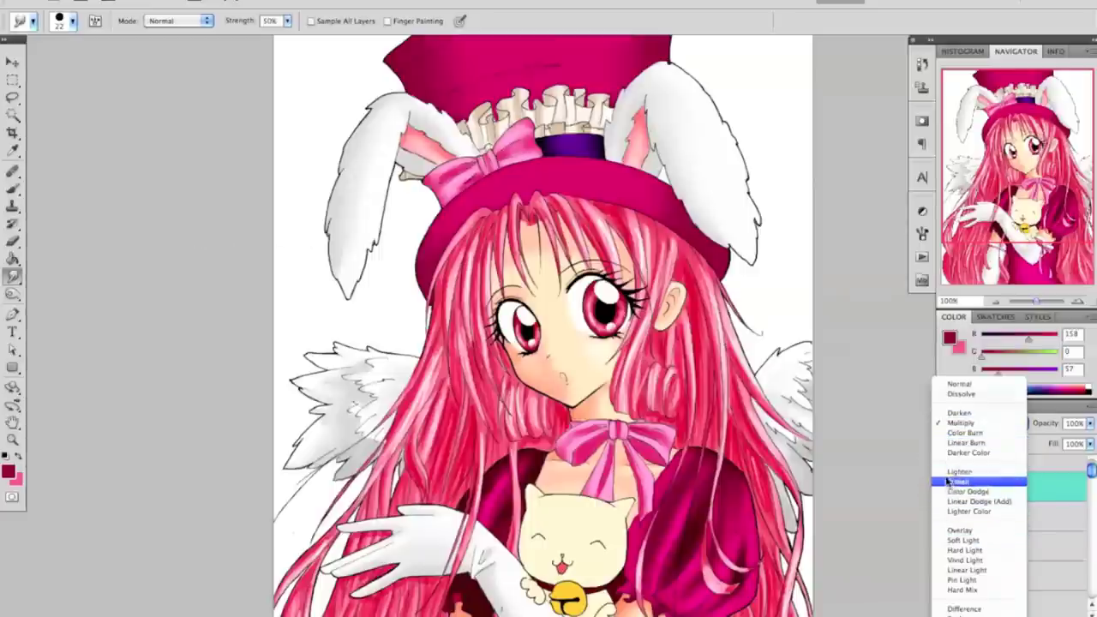
click(909, 435)
key(b)
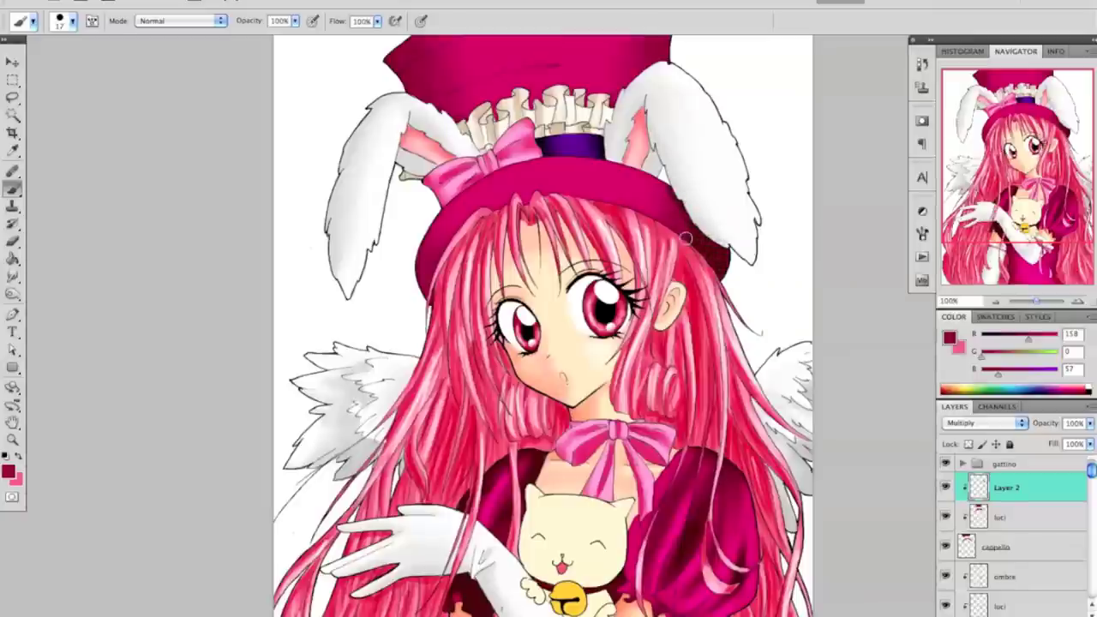
drag(421, 270, 426, 291)
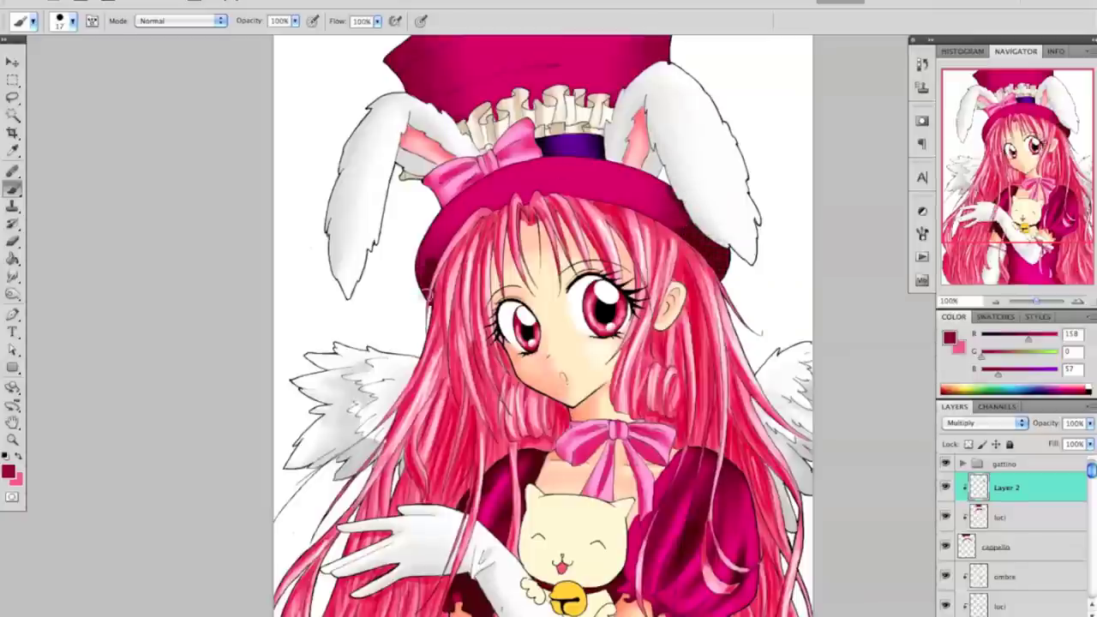
key(r)
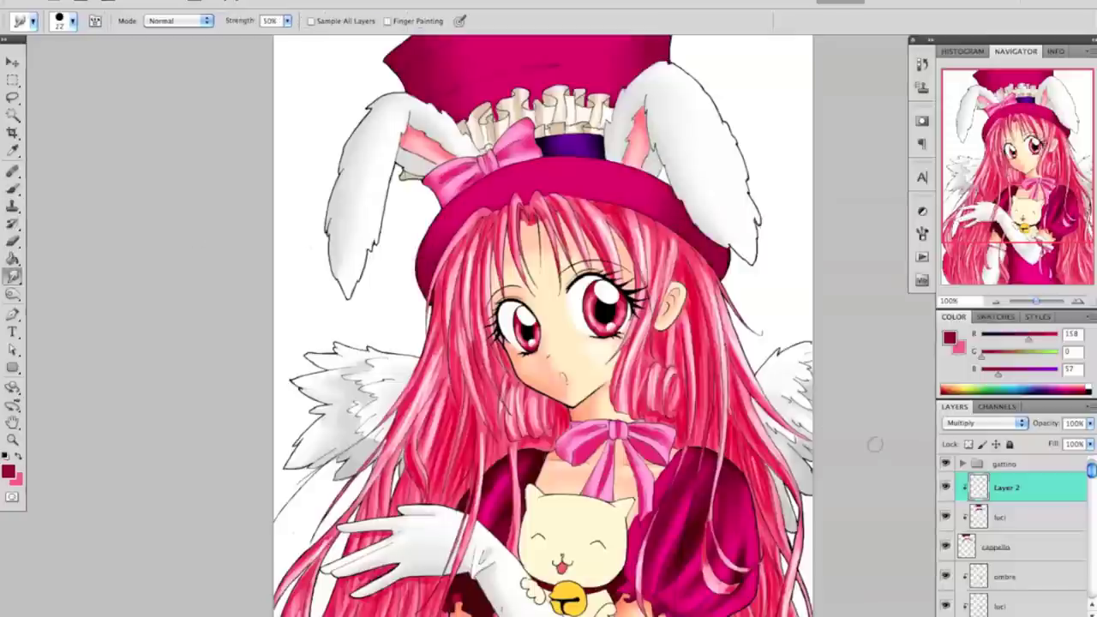
- Paint Multiply shadows under both sides of the brim and the hat's upper left, smudging into hair
click(974, 423)
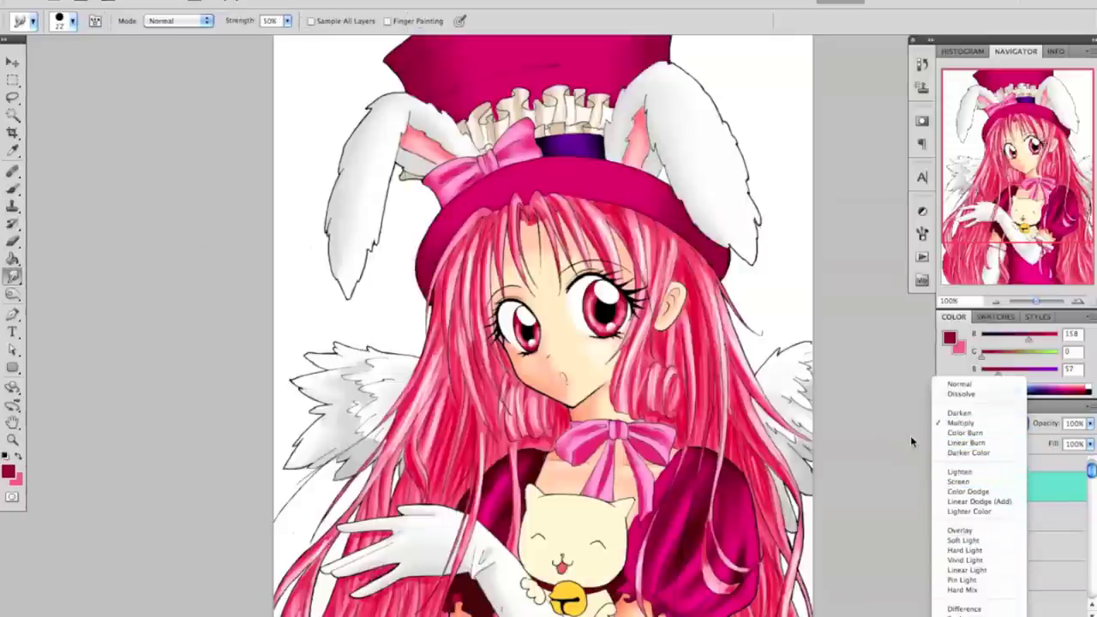
click(891, 420)
key(b)
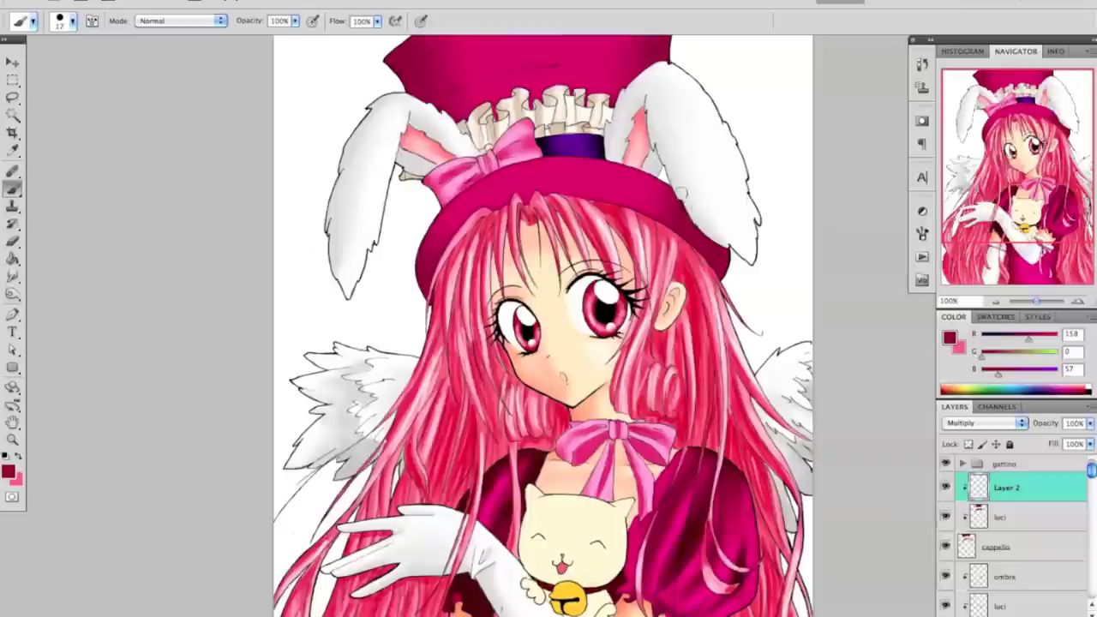
drag(725, 255, 720, 275)
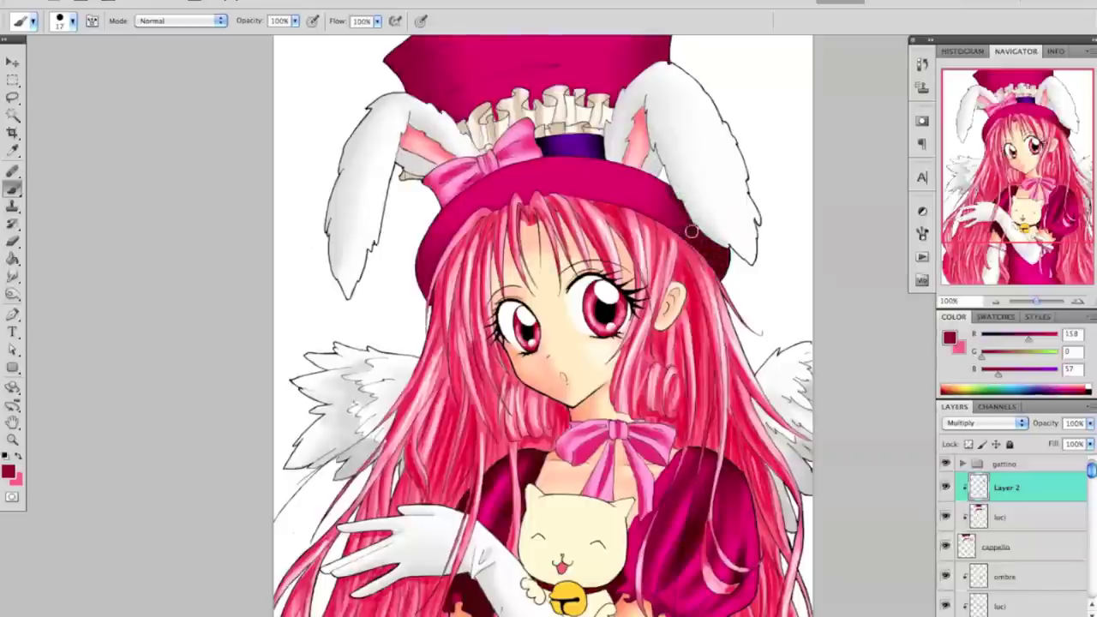
mouse_move(423, 272)
mouse_down()
mouse_move(429, 300)
mouse_move(422, 231)
mouse_up()
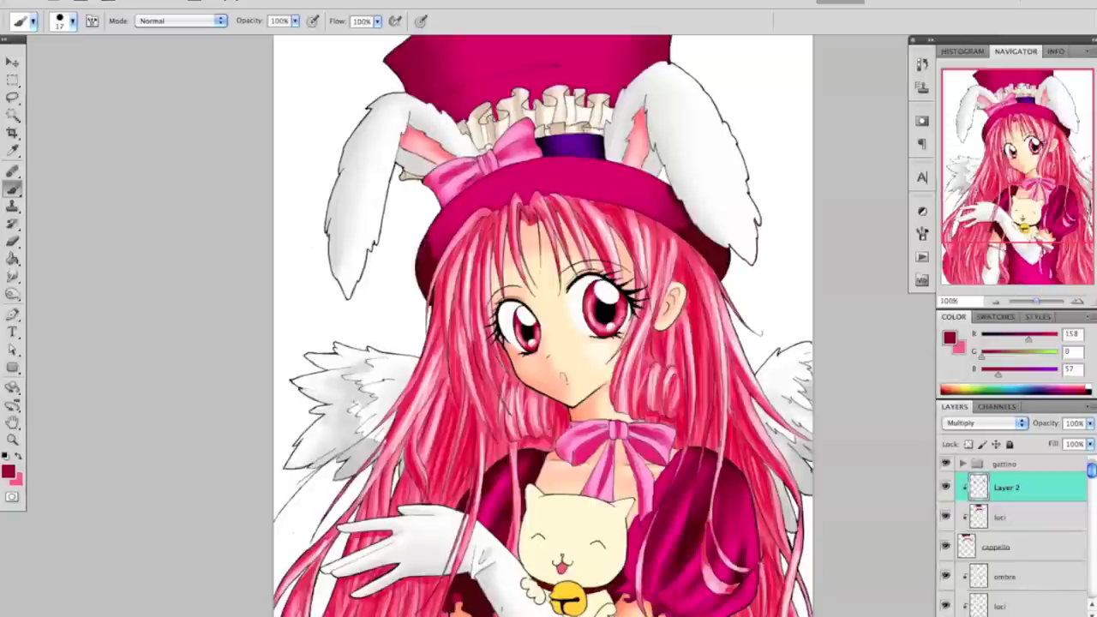
drag(400, 61, 402, 93)
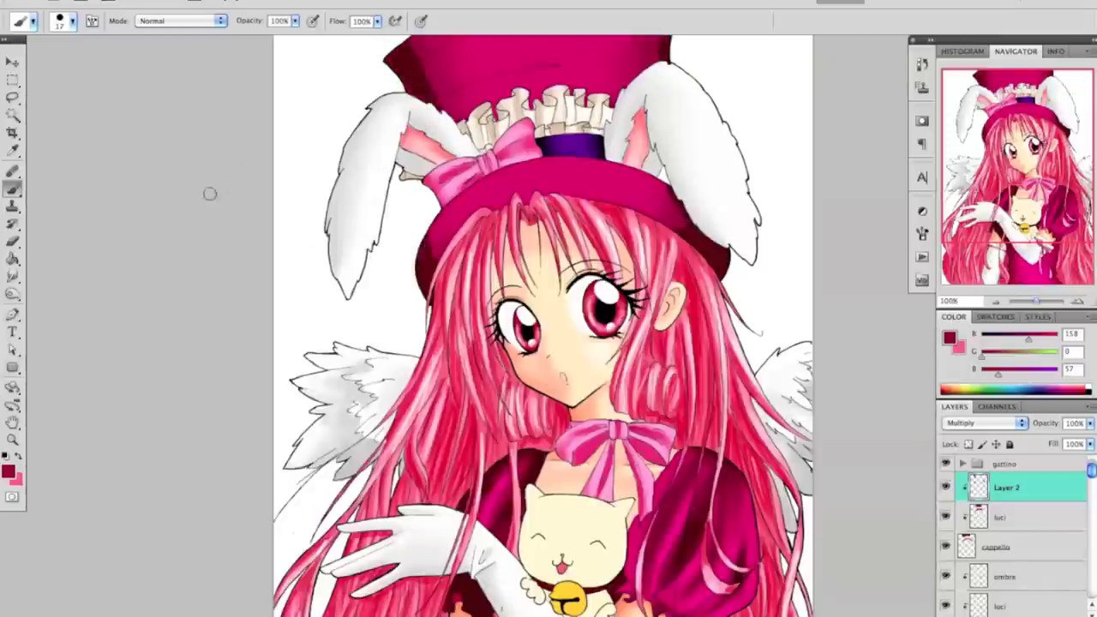
click(13, 275)
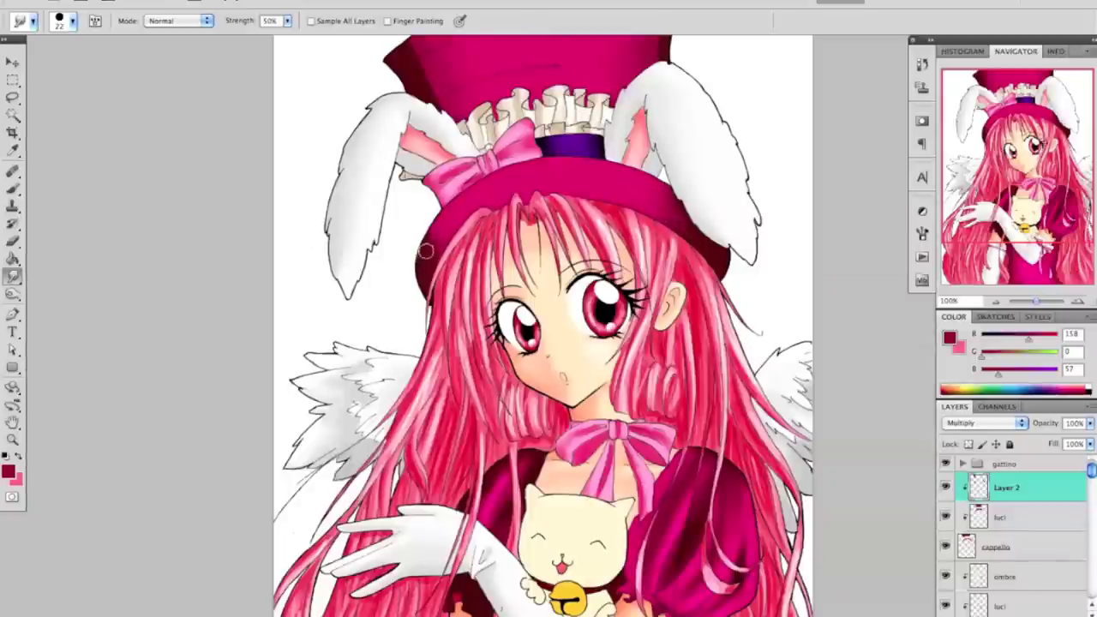
drag(447, 227, 433, 257)
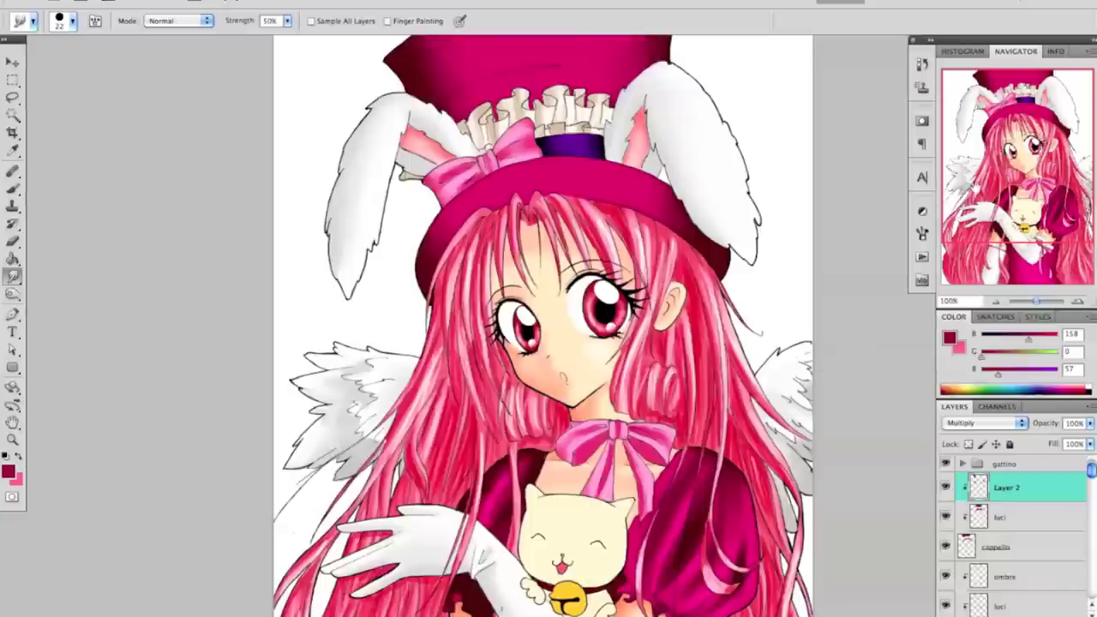
- Rename Layer 2 to ombre and add a new Screen-mode layer above it
double_click(998, 502)
click(1048, 220)
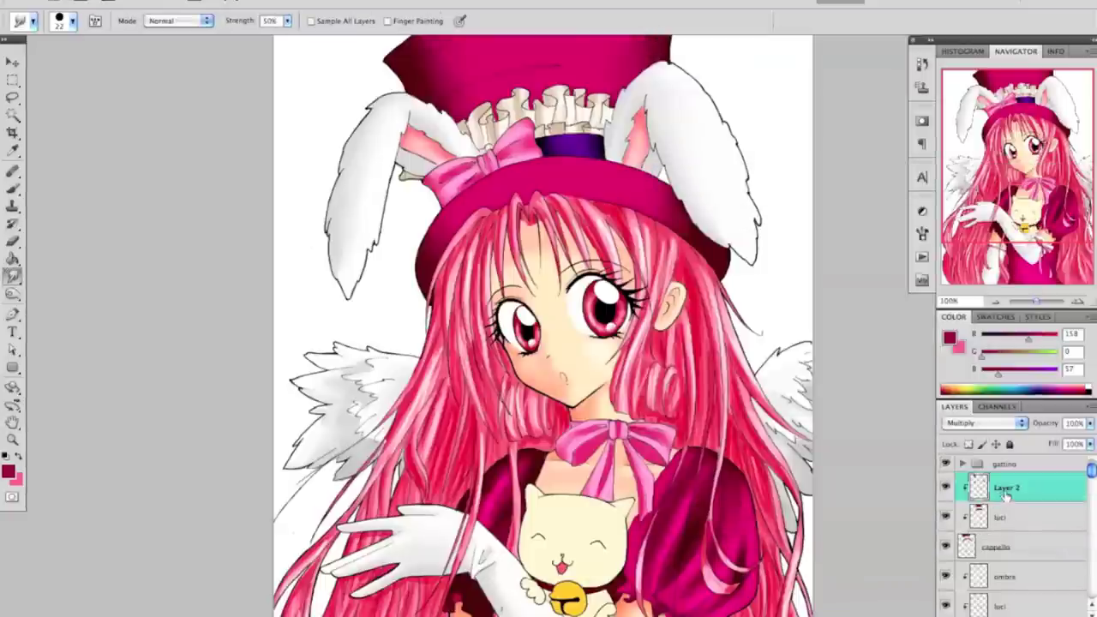
text(ombre)
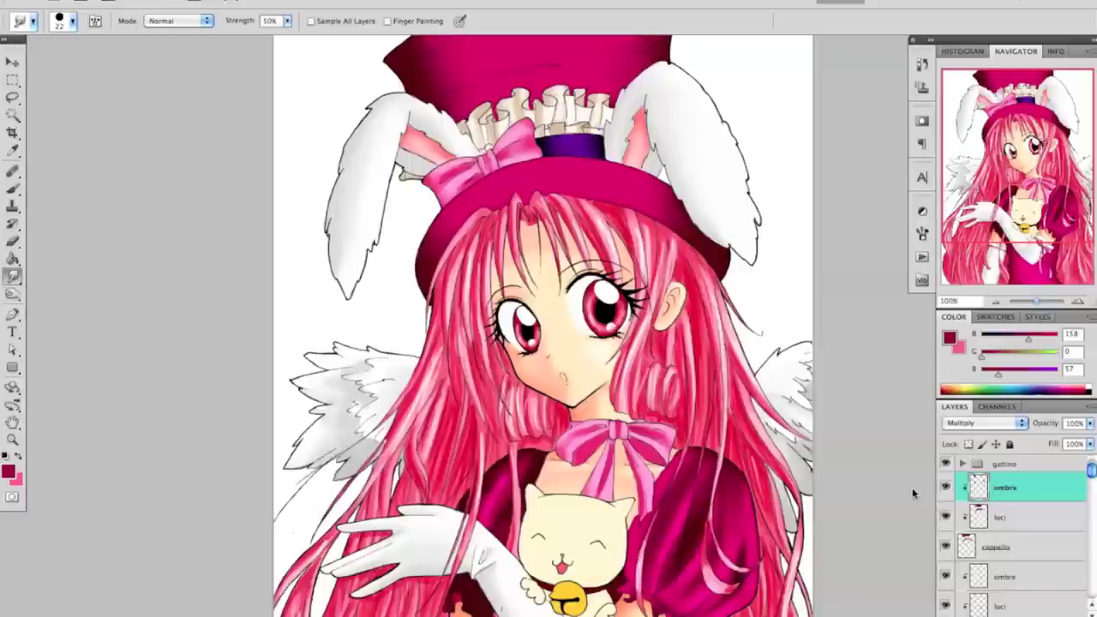
click(1011, 518)
click(1005, 485)
click(1011, 517)
key(ctrl+shift+alt+n)
click(977, 424)
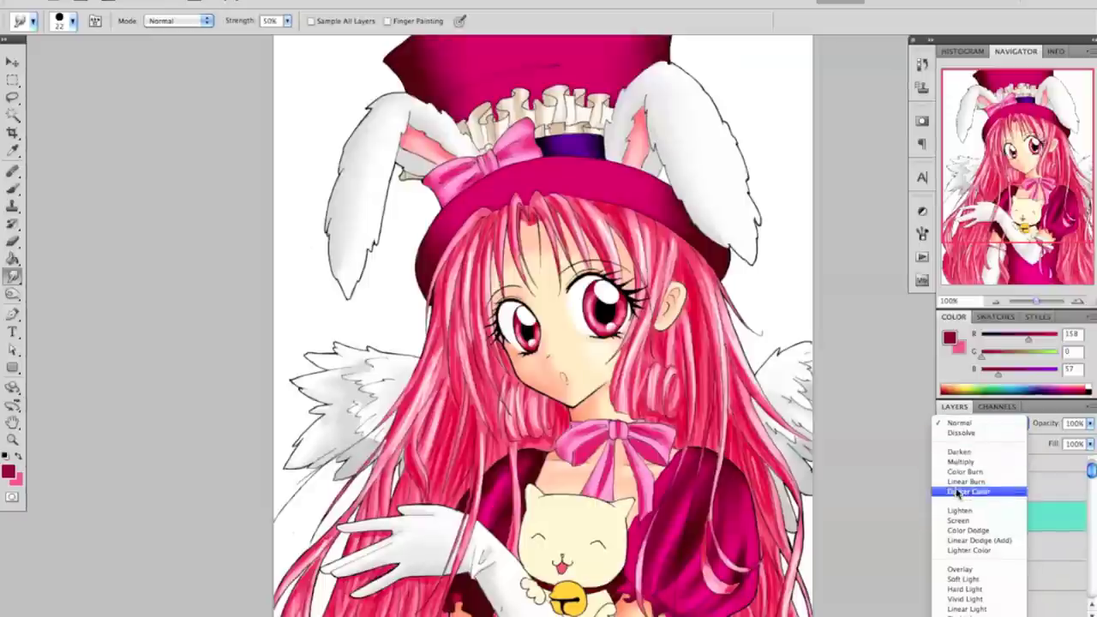
click(953, 518)
key(b)
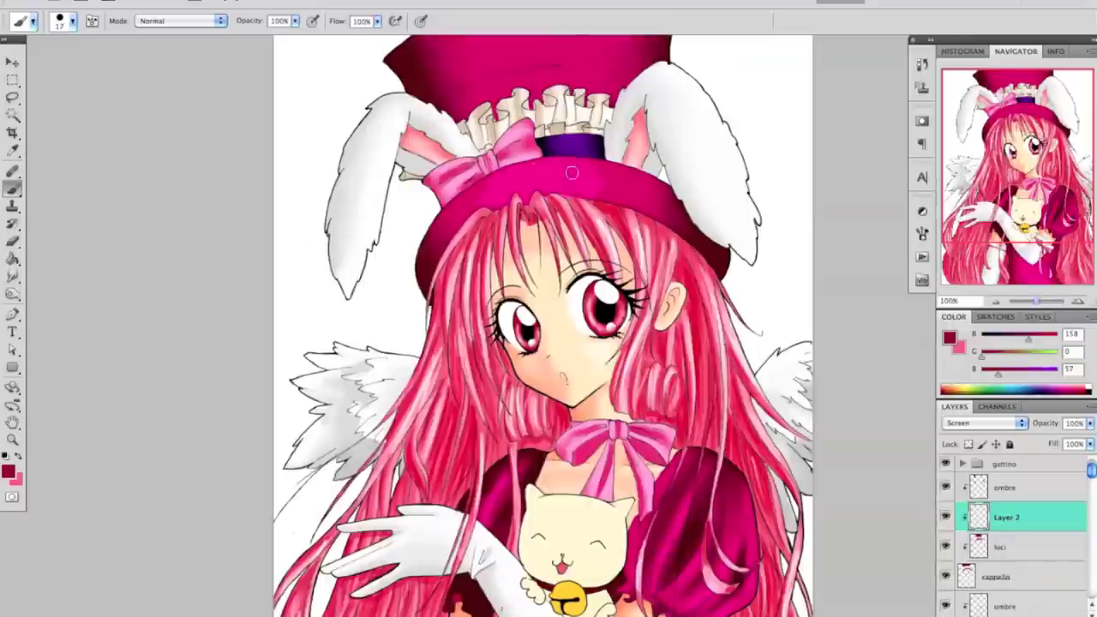
- Paint highlights on the top of the hat and smudge them toward its top edge
drag(532, 92, 492, 49)
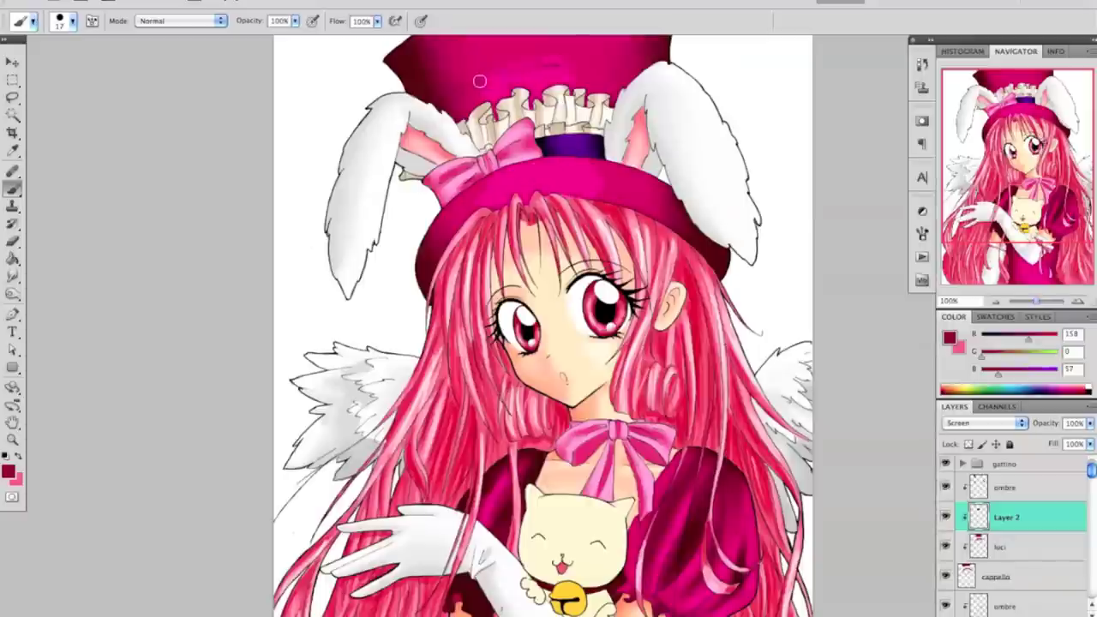
click(14, 275)
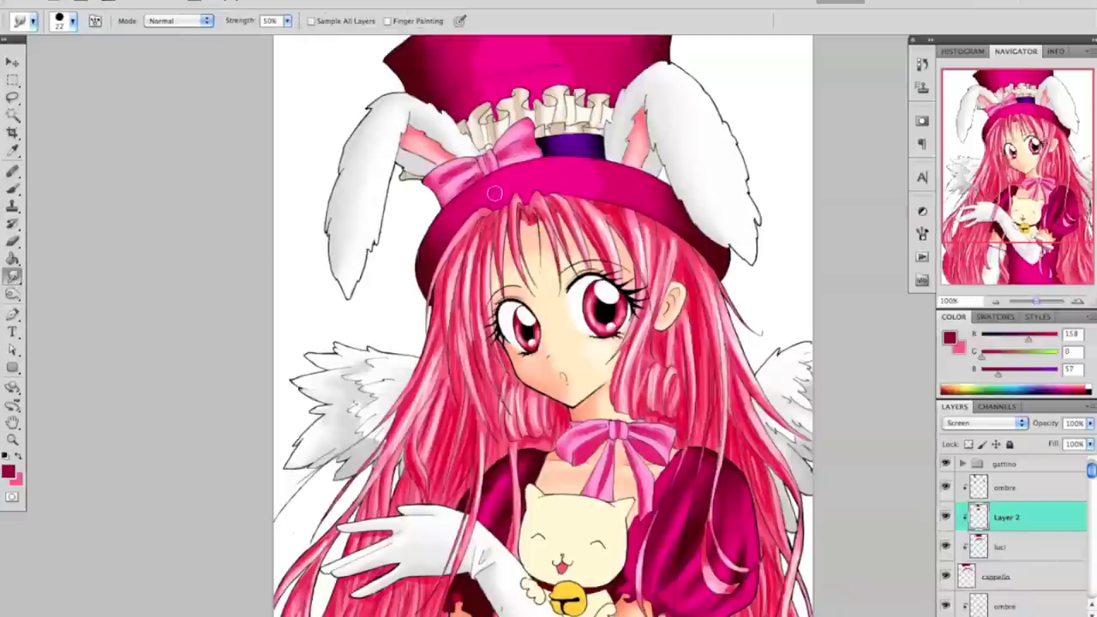
key(ctrl+z)
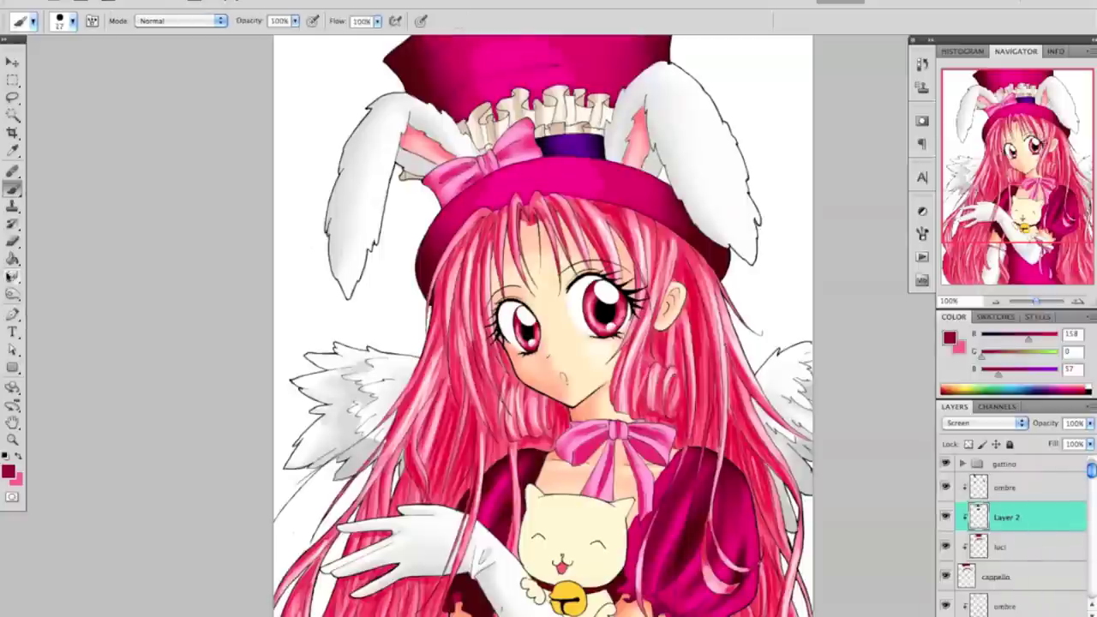
key(r)
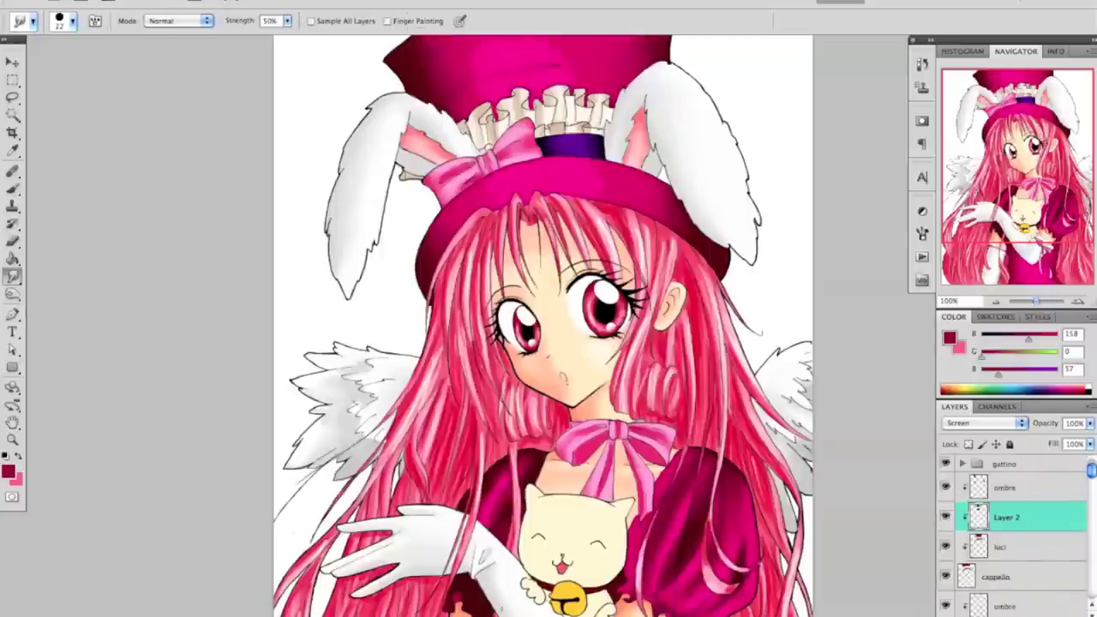
drag(470, 40, 440, 54)
drag(562, 69, 558, 25)
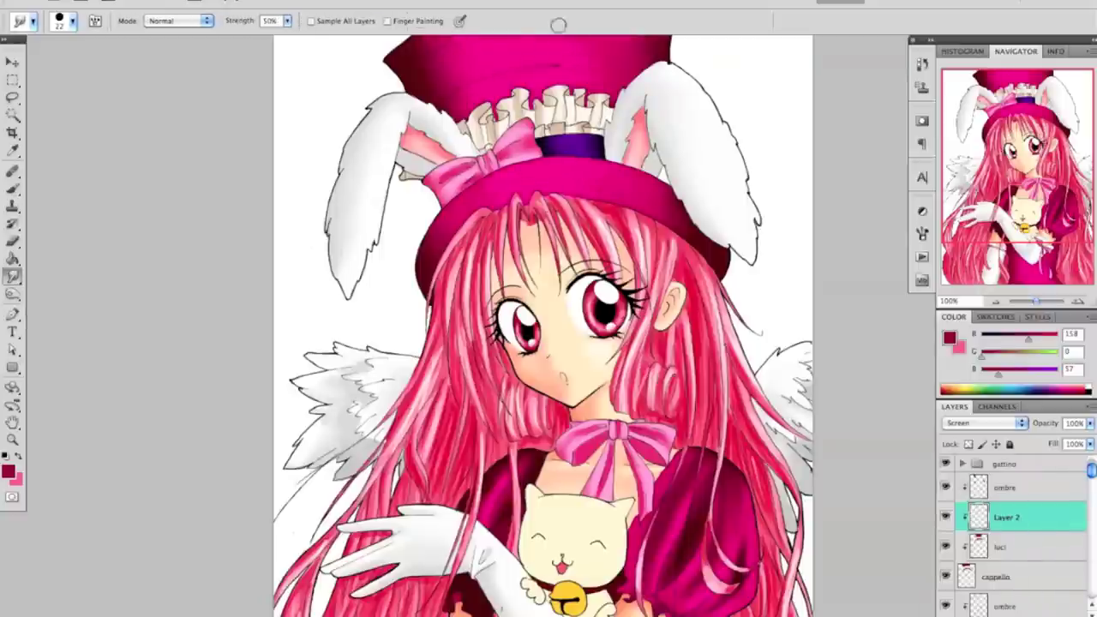
drag(1037, 302, 1035, 305)
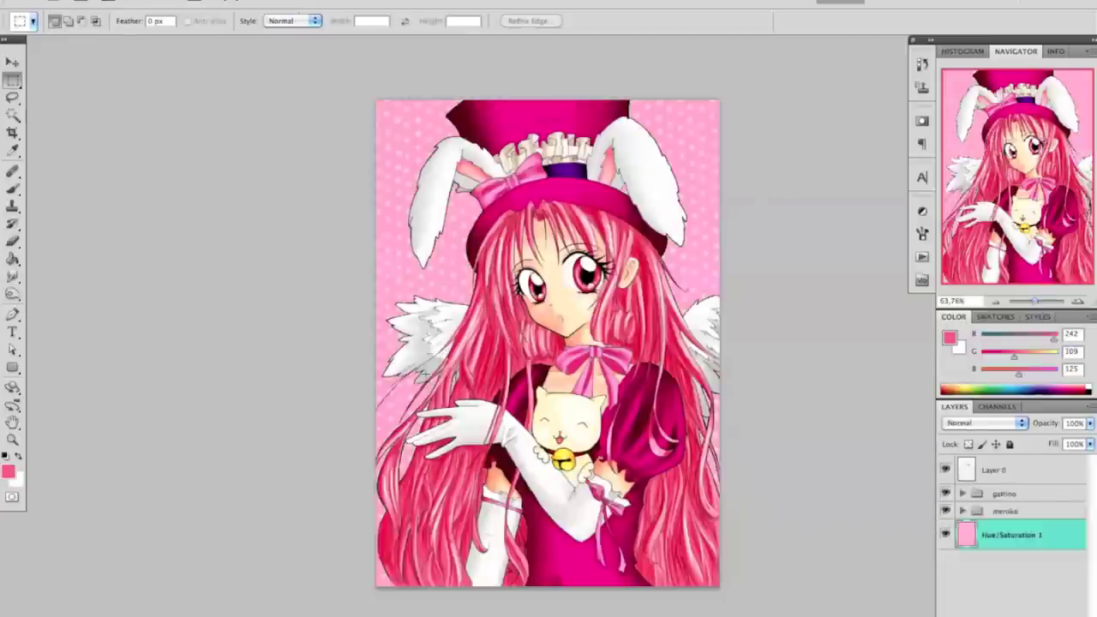
- Duplicate the meroko group and merge the copy into a single layer
right_click(985, 511)
click(975, 507)
key(Return)
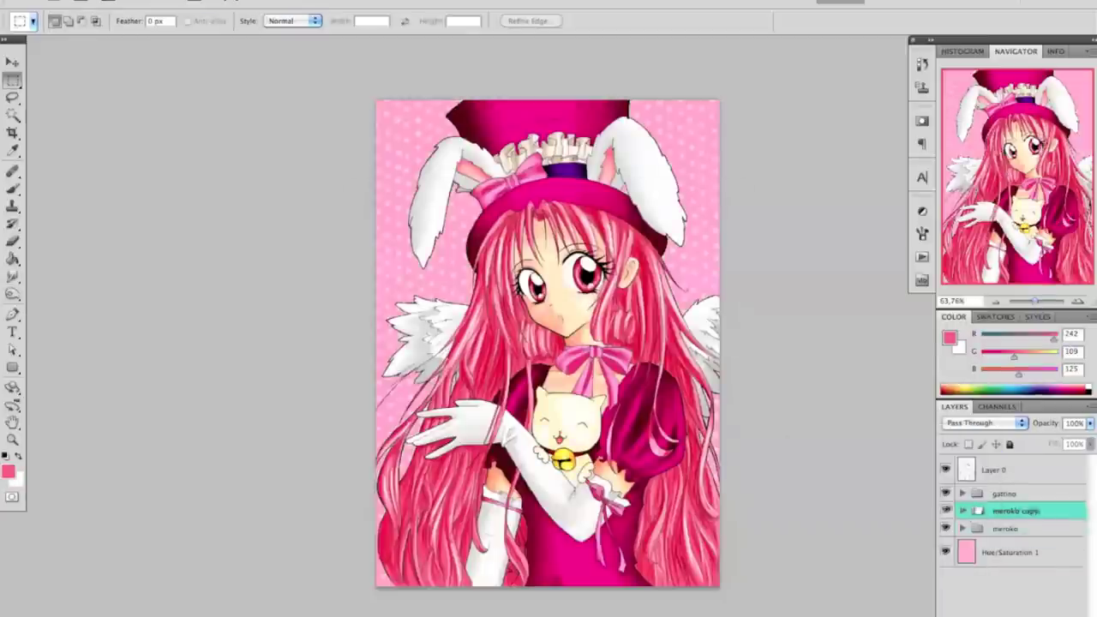
right_click(992, 507)
click(960, 431)
- Give meroko copy a pink Outer Glow sampled from the background, widened to 28 px
click(985, 610)
drag(869, 191, 952, 240)
click(896, 377)
click(863, 201)
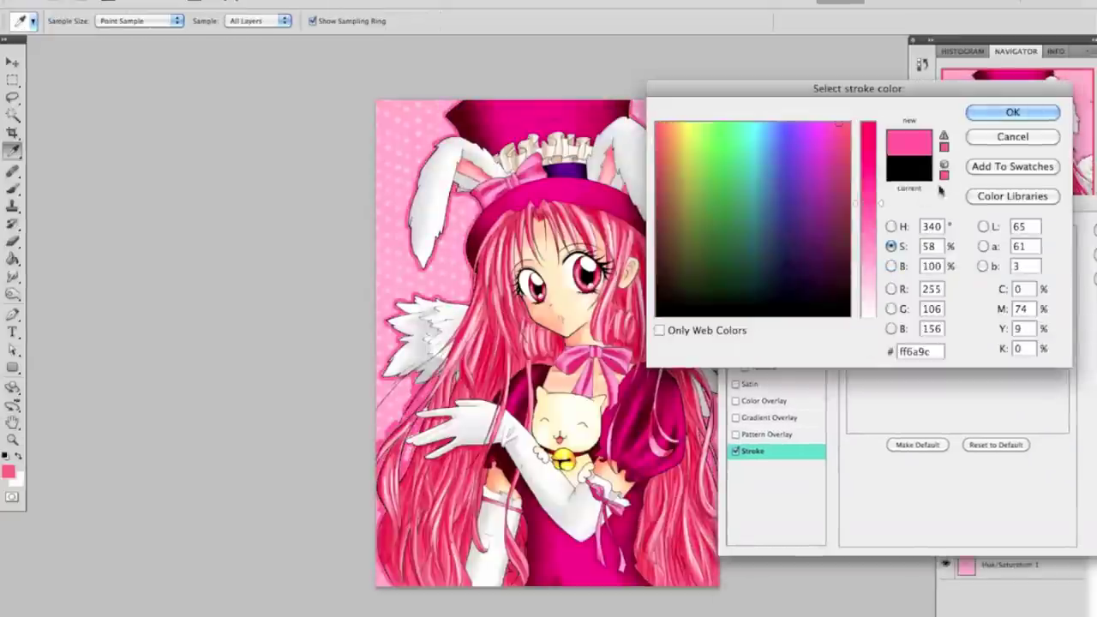
click(706, 253)
key(Return)
click(734, 300)
drag(945, 204, 821, 157)
click(637, 254)
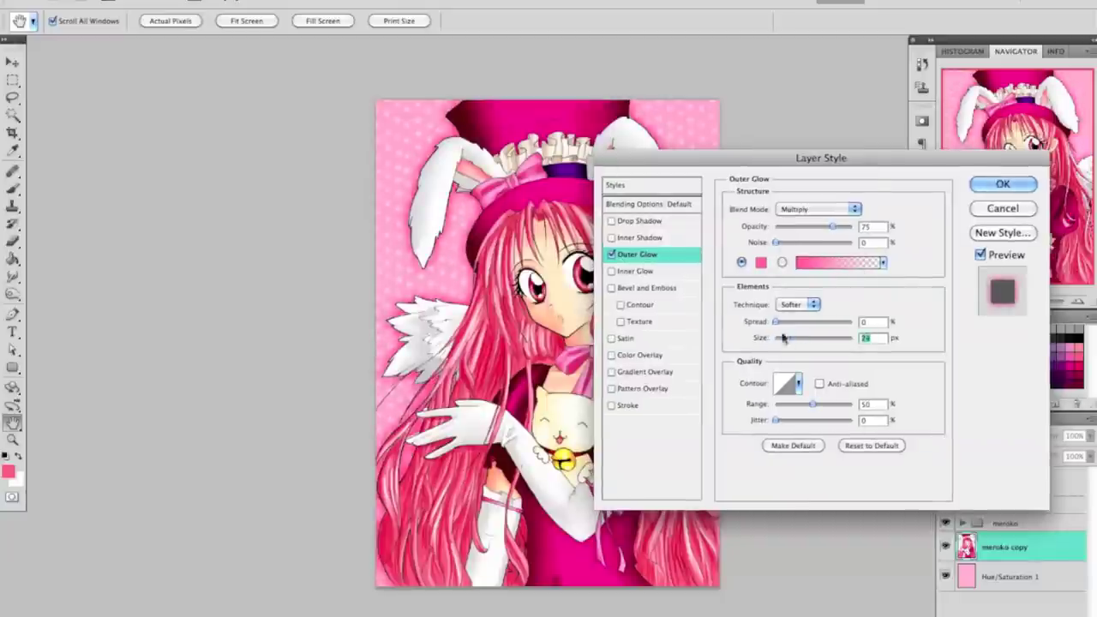
key(Return)
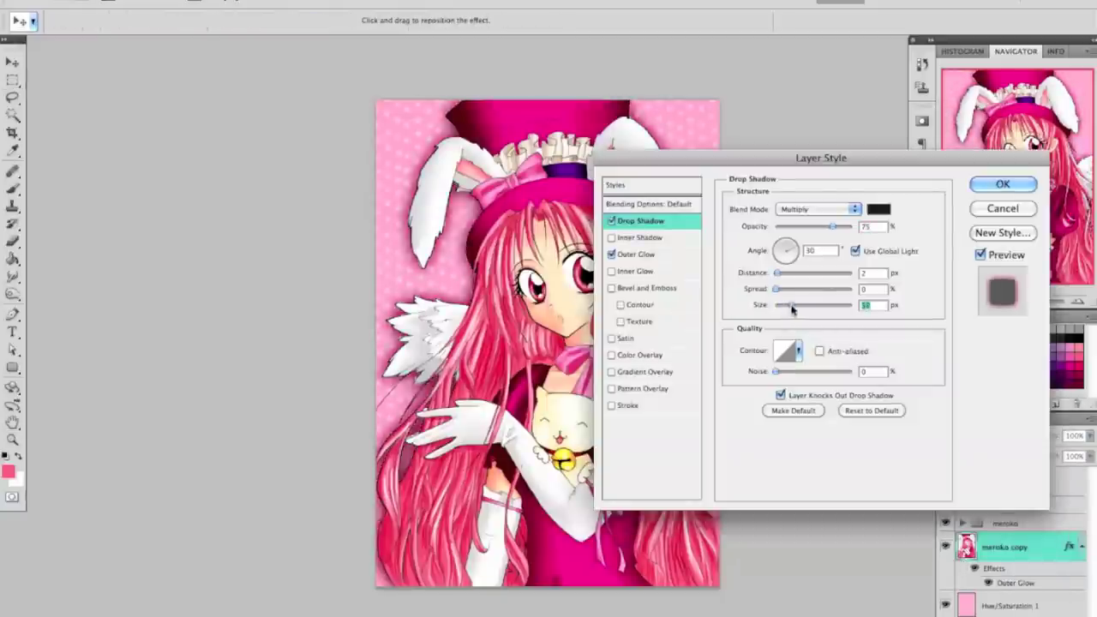
- Add a softened Drop Shadow to meroko copy and create a new empty Layer 3
drag(825, 184, 854, 203)
key(Return)
key(ctrl+alt+shift+n)
key(b)
key(ctrl+plus)
key(ctrl+plus)
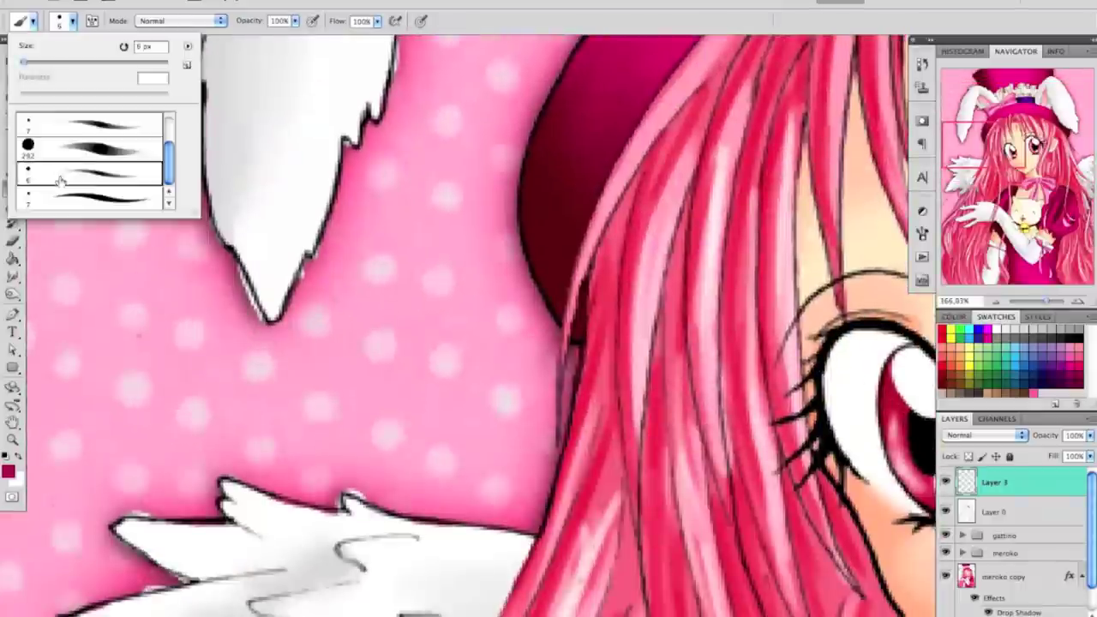
- With a small brush, hand-letter 'Colored by' and the artist's name in magenta beside the hair
drag(73, 381, 326, 355)
drag(334, 299, 304, 377)
drag(359, 295, 437, 369)
drag(129, 429, 253, 489)
drag(250, 445, 285, 467)
mouse_move(300, 403)
mouse_down()
mouse_move(310, 471)
mouse_move(364, 467)
mouse_up()
drag(377, 390, 467, 428)
drag(476, 369, 557, 377)
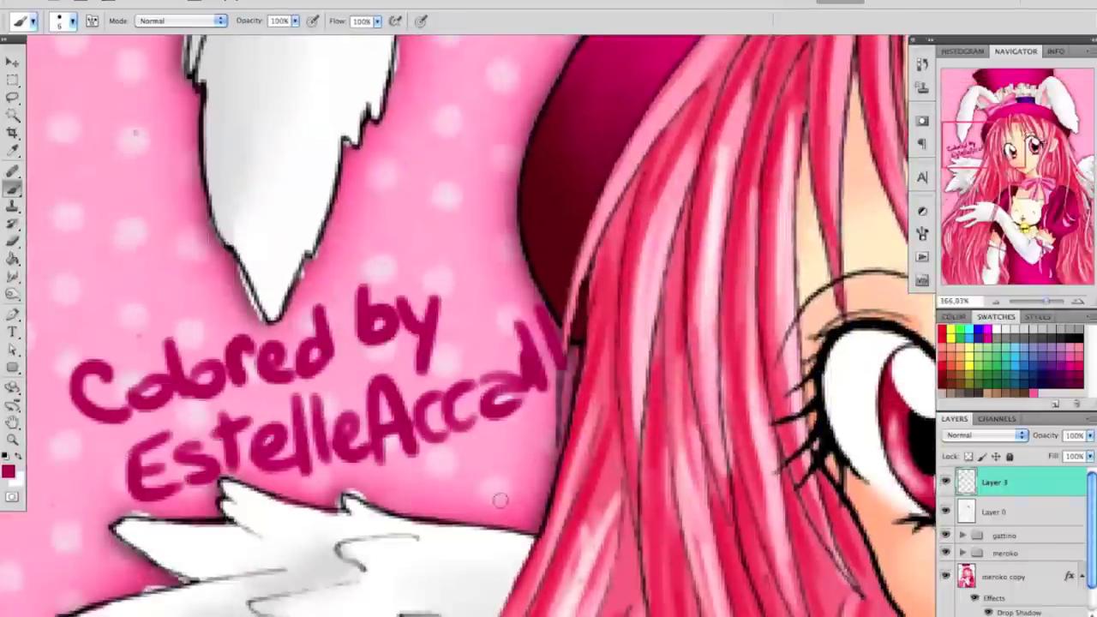
- Free-transform the signature down to a small size and apply it
key(ctrl+0)
key(ctrl+t)
scroll(458, 296, up, 5)
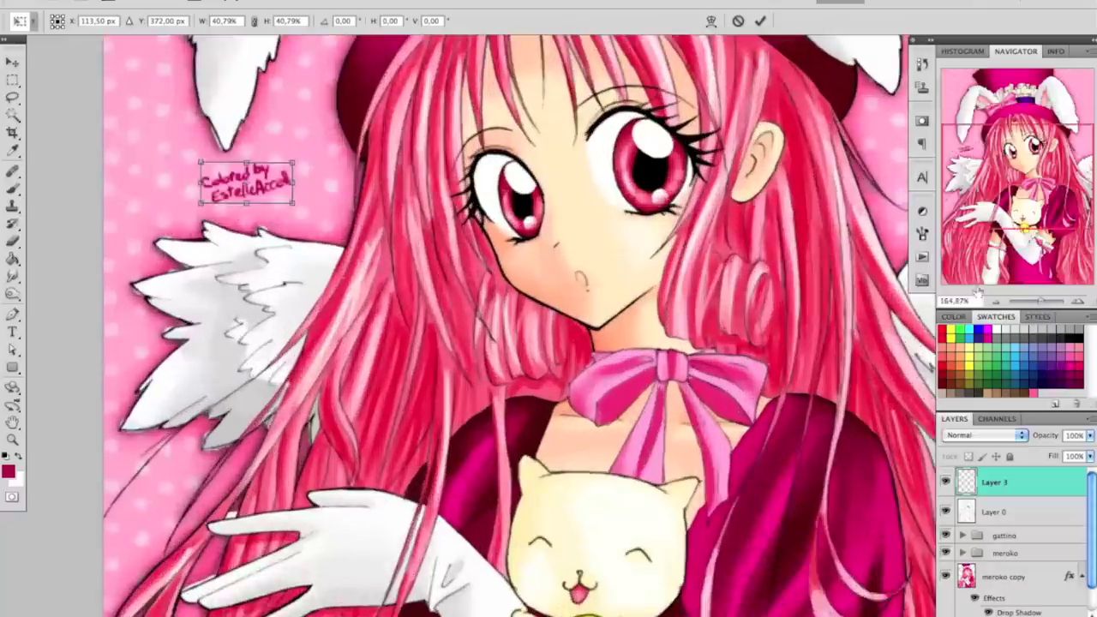
drag(135, 233, 283, 212)
key(Return)
key(ctrl+minus)
key(ctrl+minus)
key(ctrl+minus)
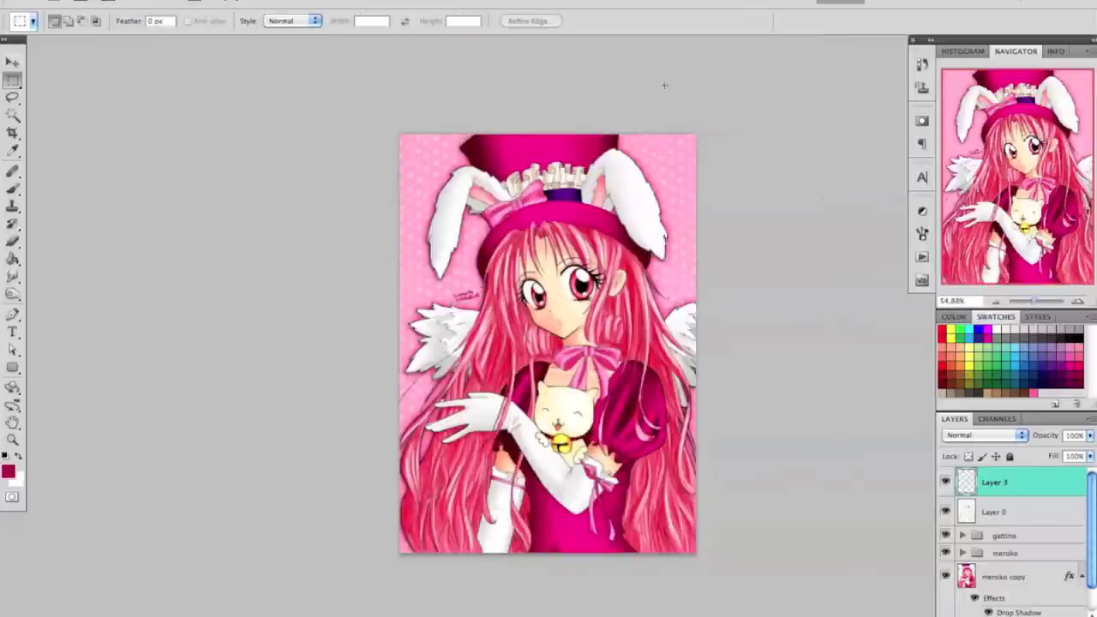